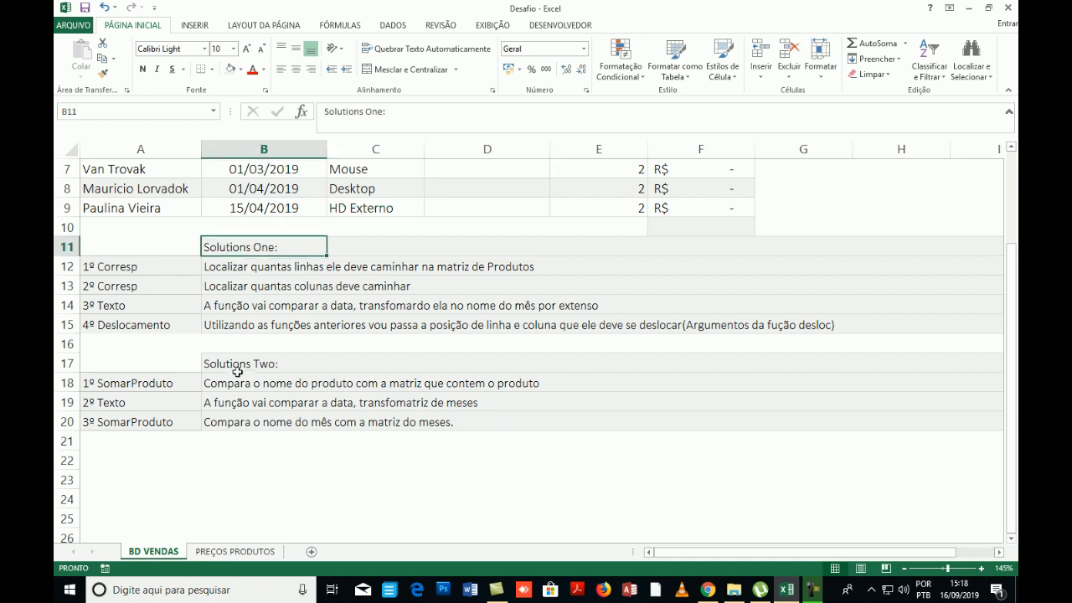
- Examine the Solutions Two heading and the customer, purchase date, product, unit price and quantity columns of the sales table
left_click(226, 366)
scroll(371, 335, "up", 2)
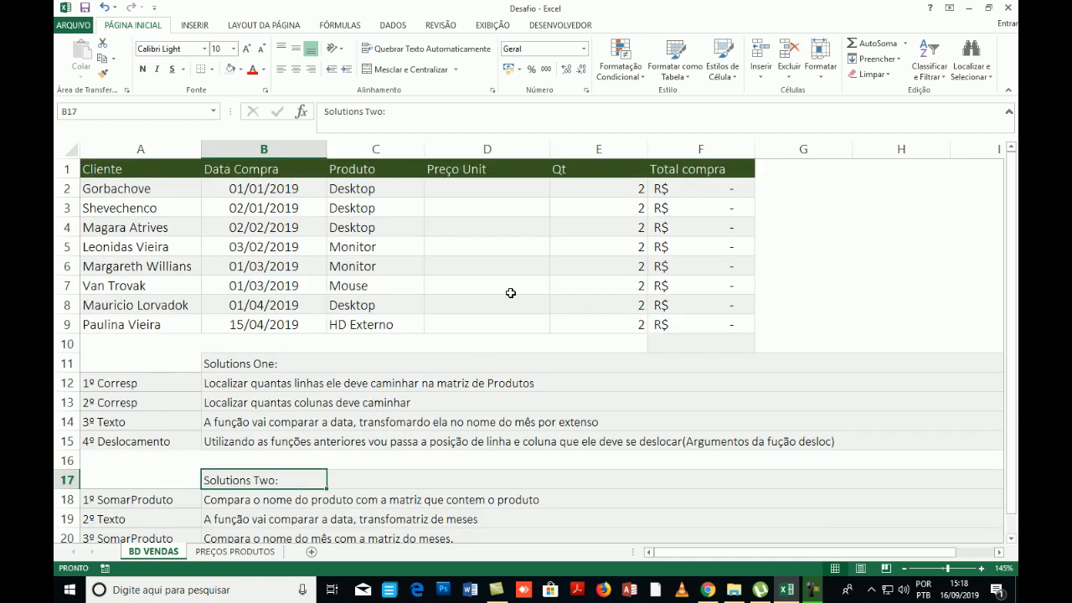
left_click(324, 164)
left_click(449, 198)
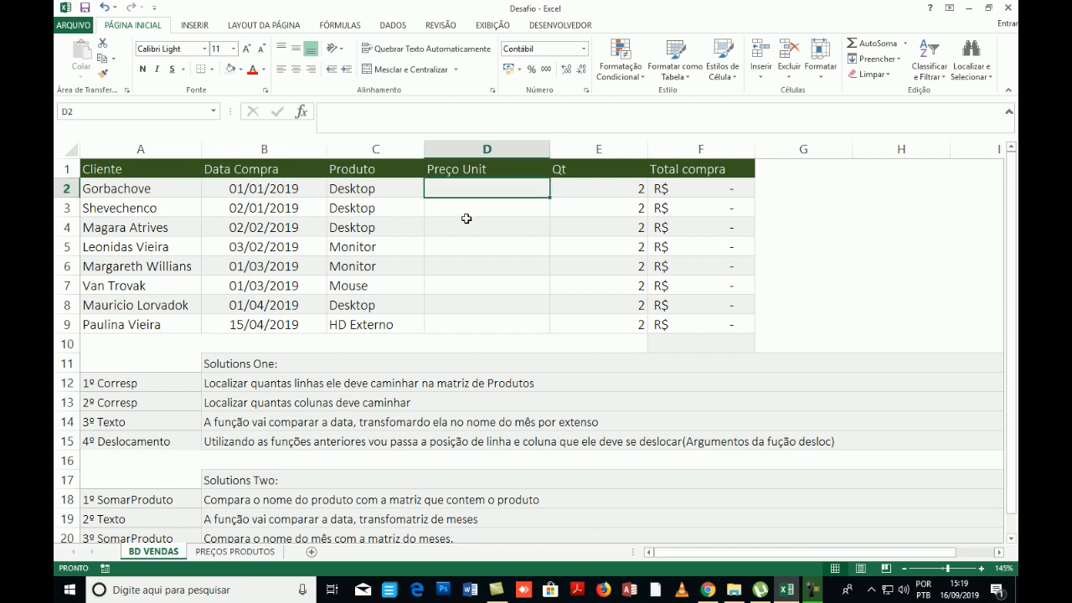
left_click_drag(477, 183, 480, 318)
left_click(892, 210)
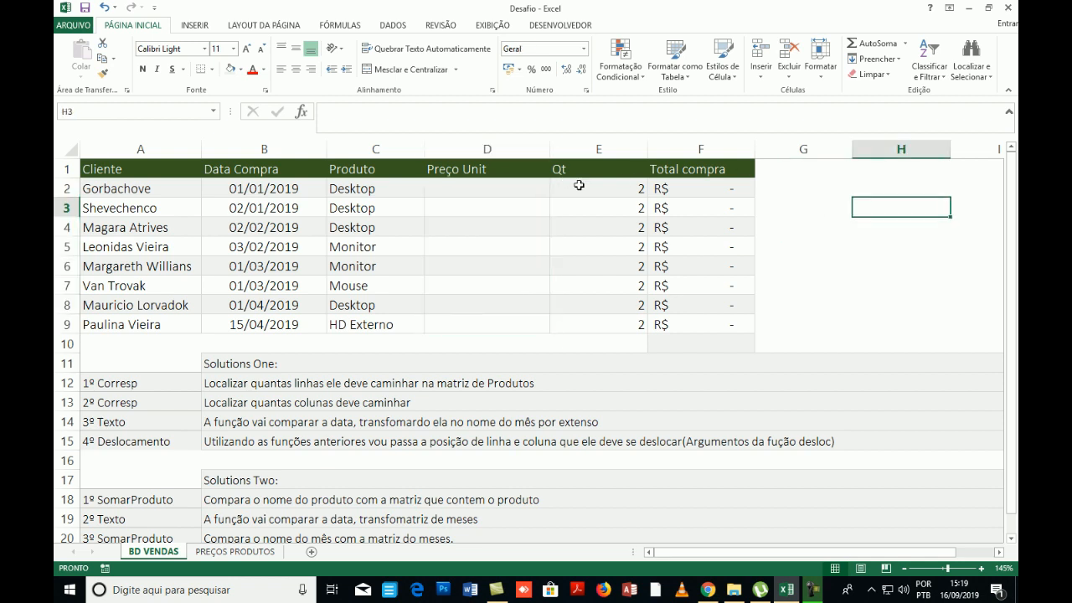
left_click(579, 185)
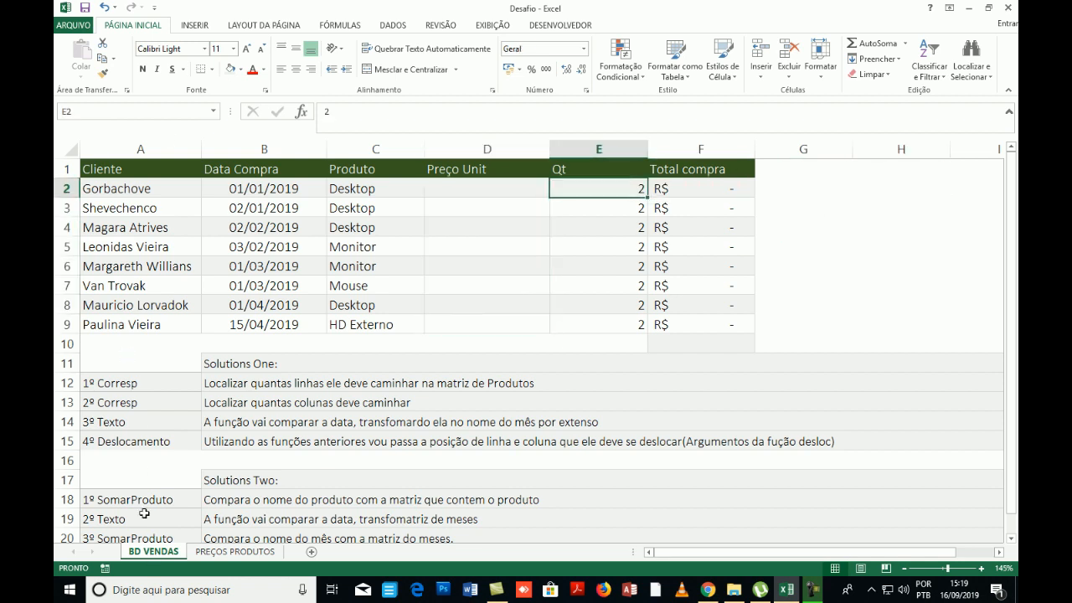
left_click_drag(117, 188, 126, 286)
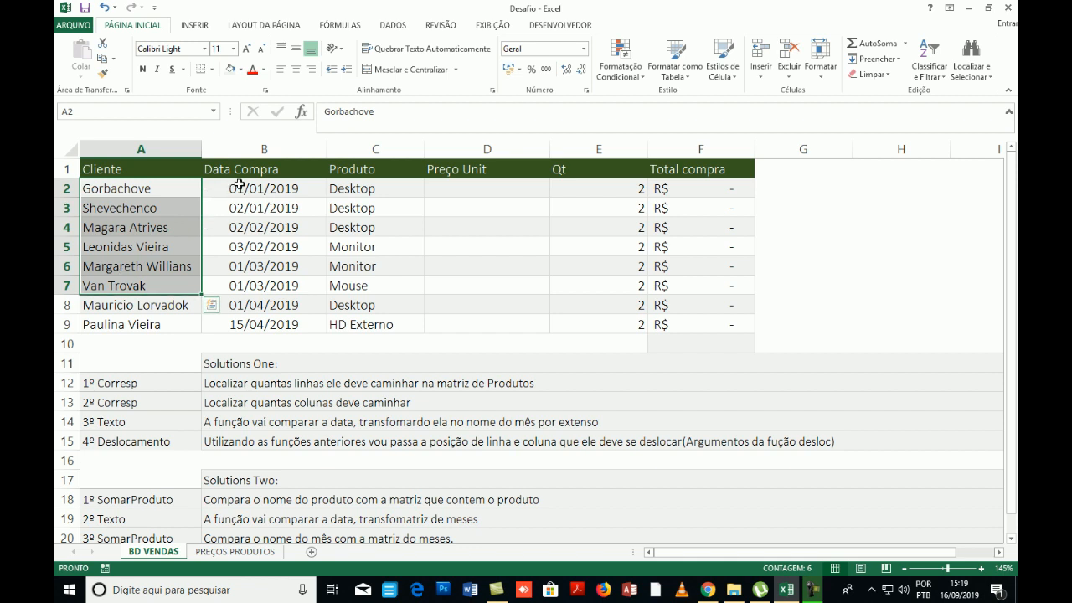
left_click_drag(239, 184, 260, 303)
left_click_drag(362, 186, 372, 314)
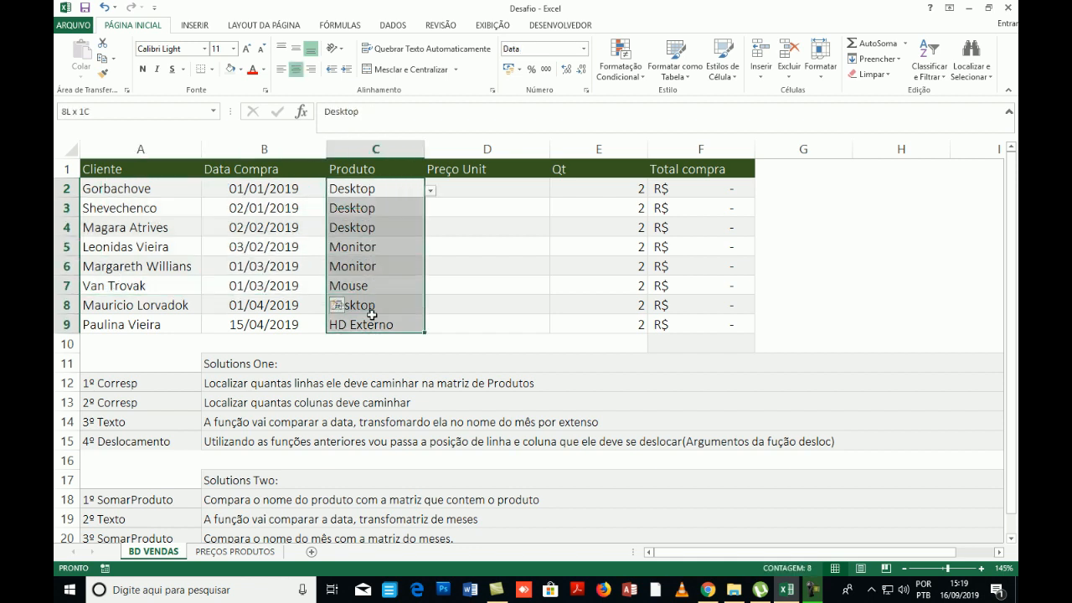
- Enter Desktop in cell G2 and the heading Valor in cell H1, beside the sales table
left_click(510, 202)
left_click(470, 192)
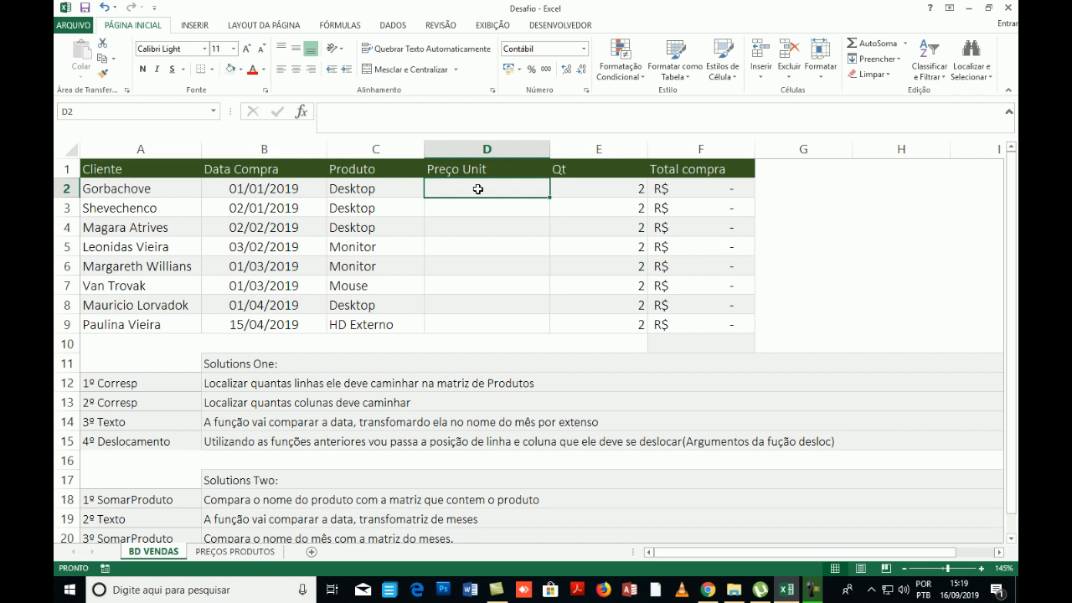
key("Right")
key("Right")
key("Right")
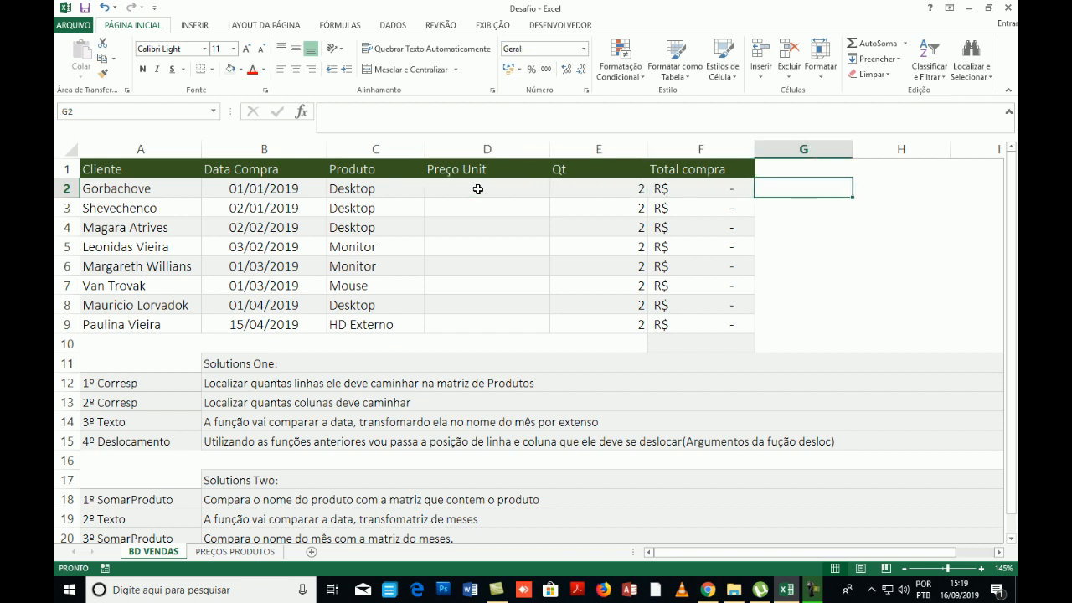
type("Desktop")
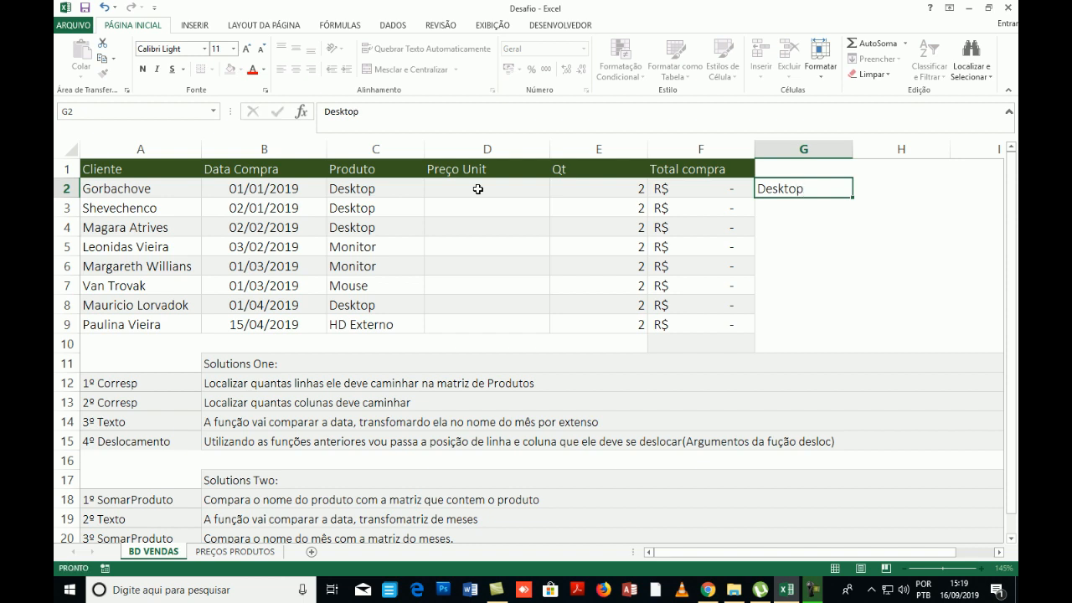
key("Right")
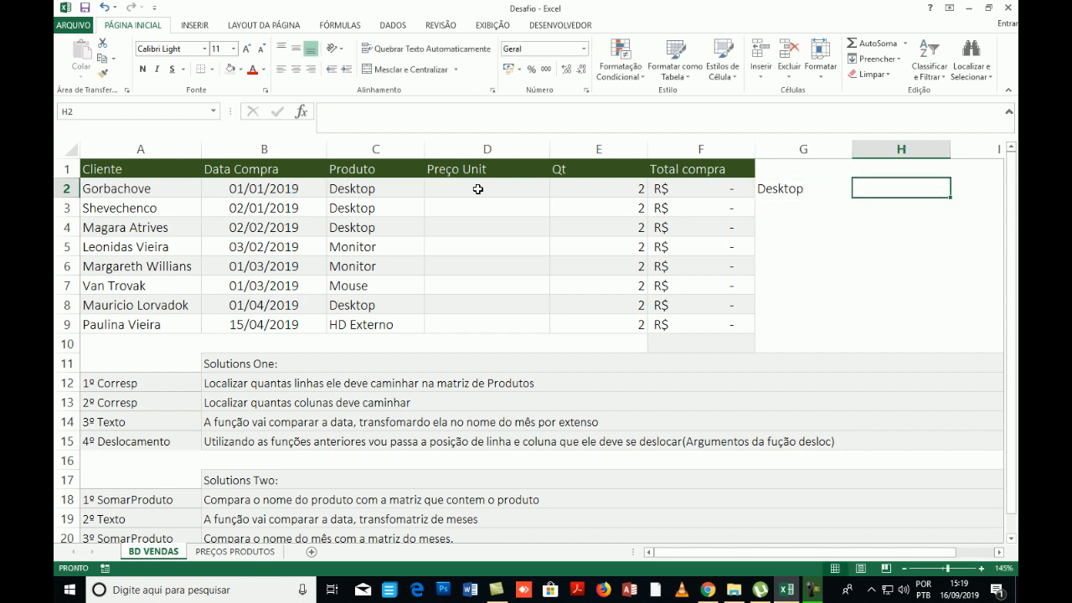
key("Up")
type("Va")
key("Return")
- Set the Desktop price in cell H2 to 2500
type("2,5")
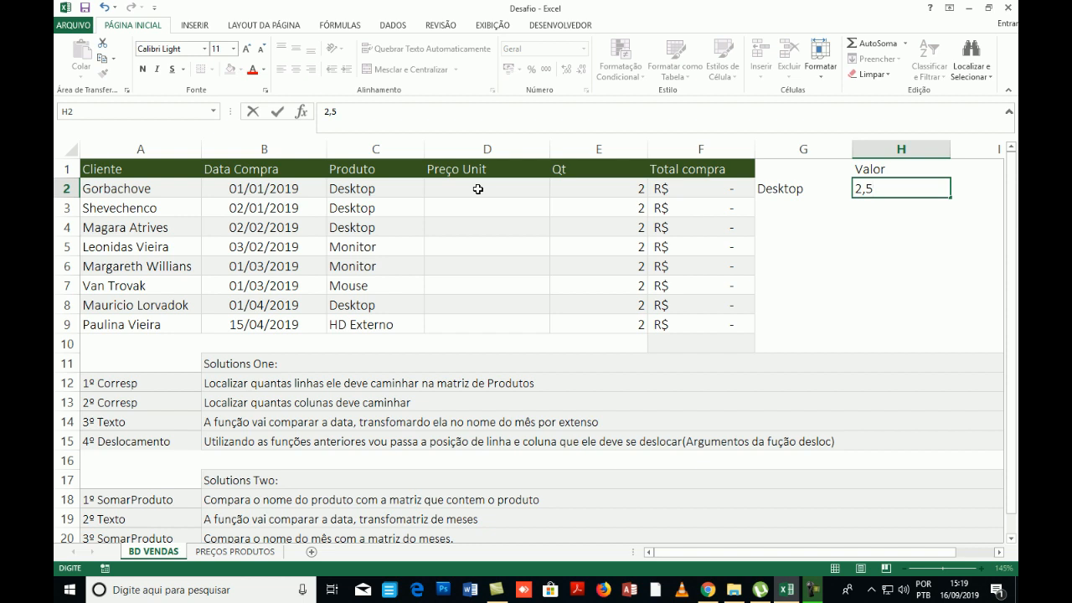
type("00")
key("Return")
left_click(884, 190)
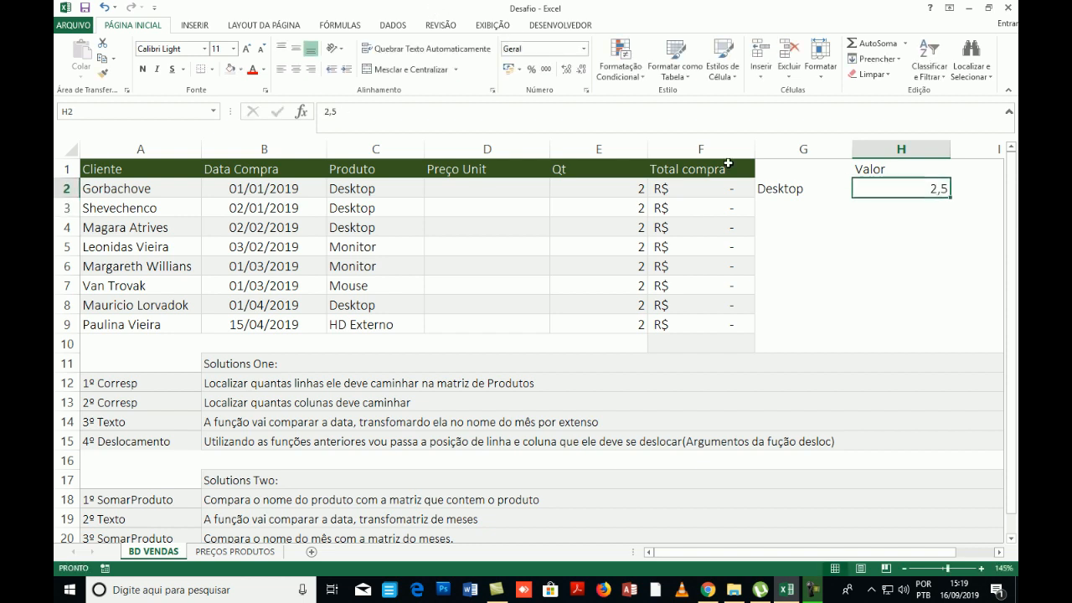
type("2500")
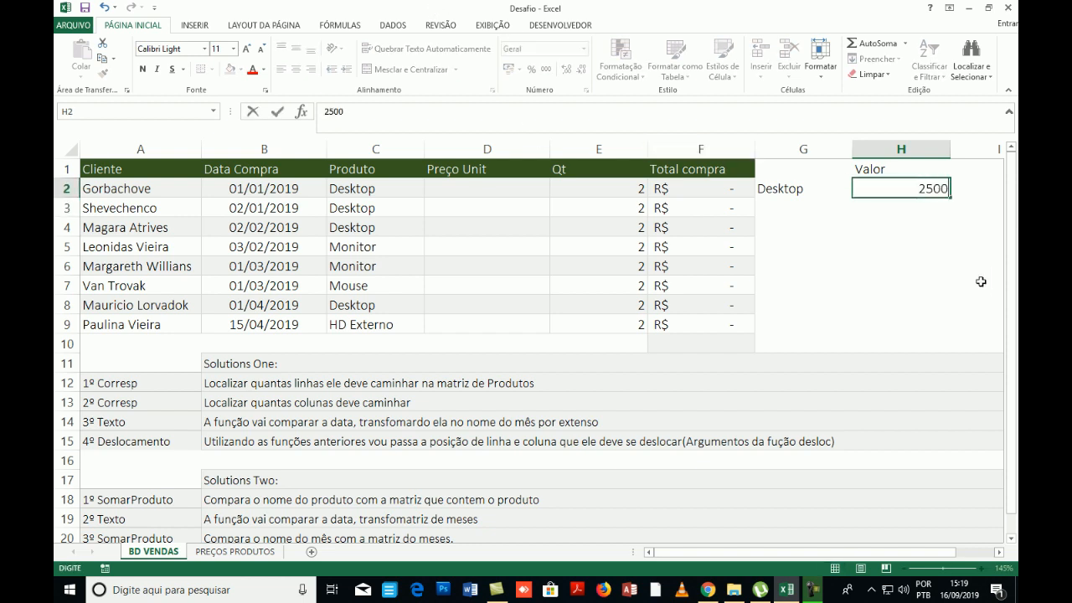
key("Return")
key("Up")
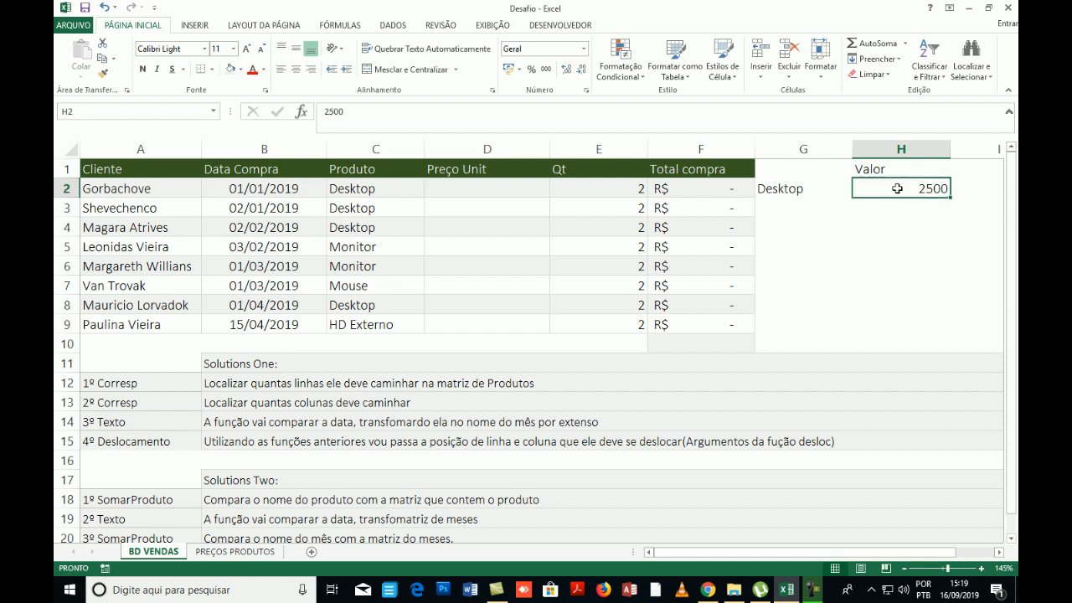
- Review the customer entries in rows 4 to 9 and the product bought in row 4
left_click(93, 323)
left_click(117, 249)
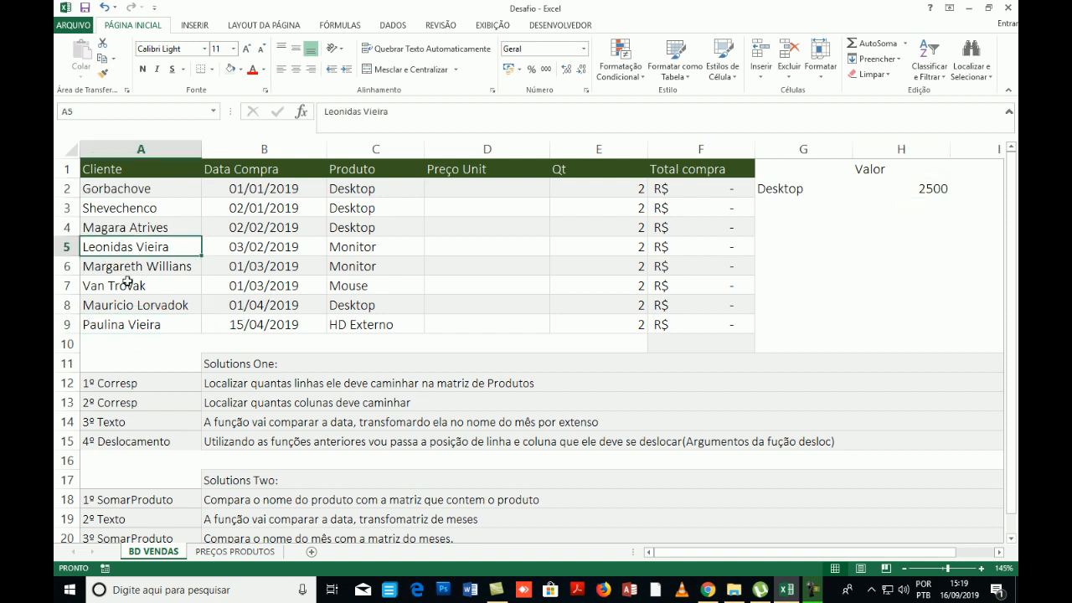
left_click(125, 282)
left_click(127, 262)
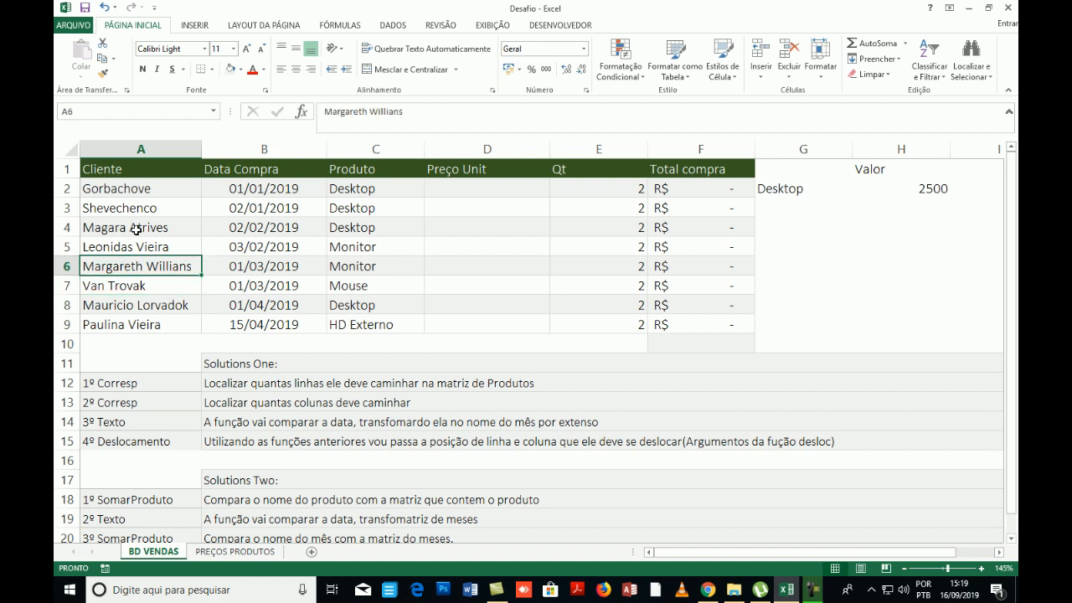
left_click(136, 228)
left_click(139, 246)
left_click(137, 285)
left_click(144, 266)
left_click(372, 228)
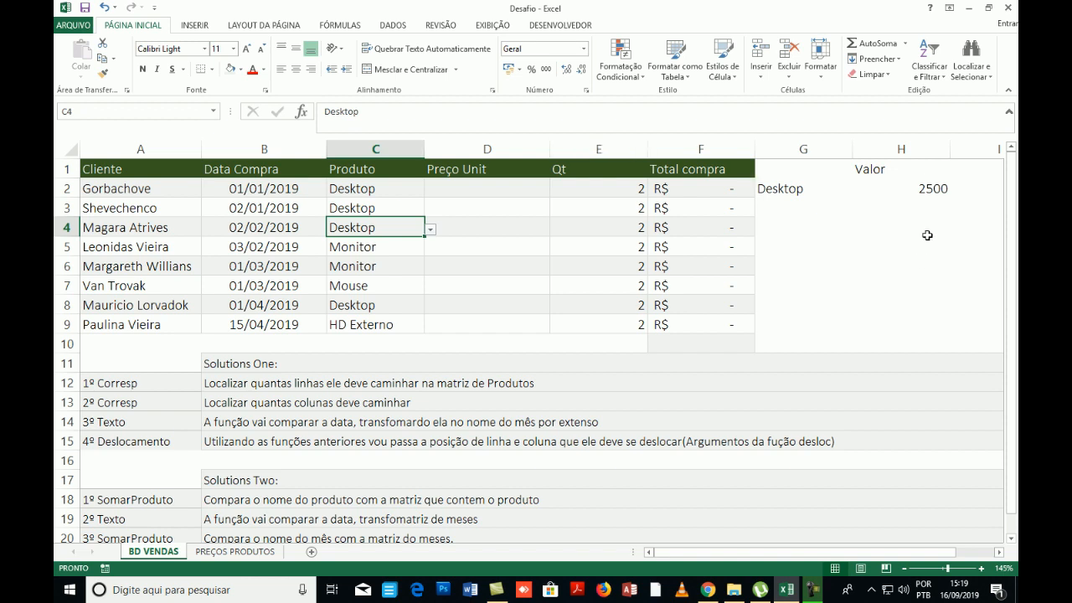
- Examine how row 2's unit price, quantity and total purchase formula relate to the Desktop price in H2
left_click(919, 188)
left_click(670, 187)
left_click(625, 188)
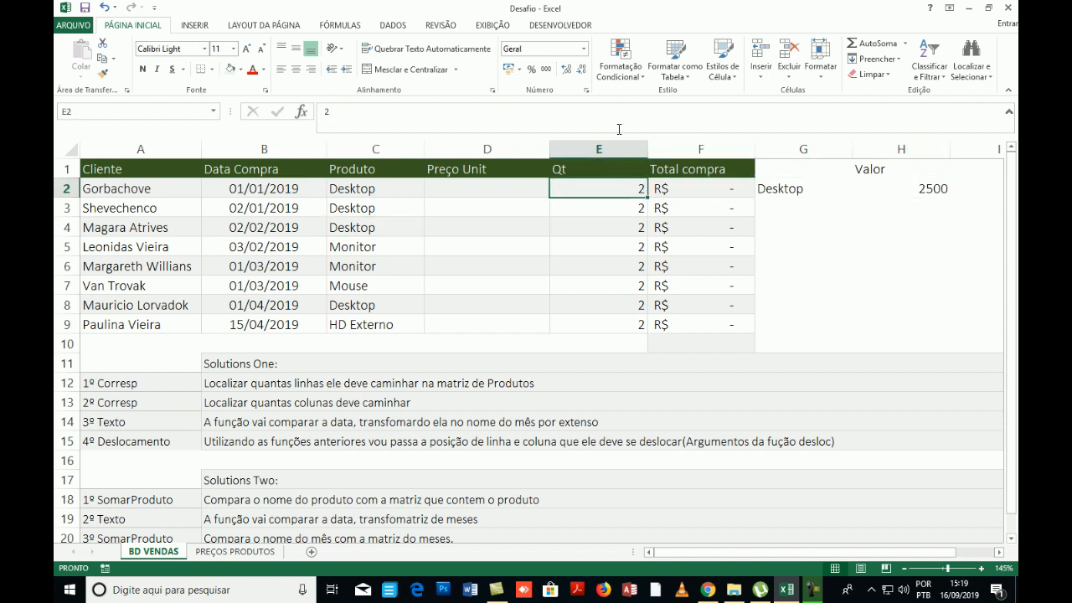
left_click(498, 192)
left_click(635, 191)
left_click(718, 189)
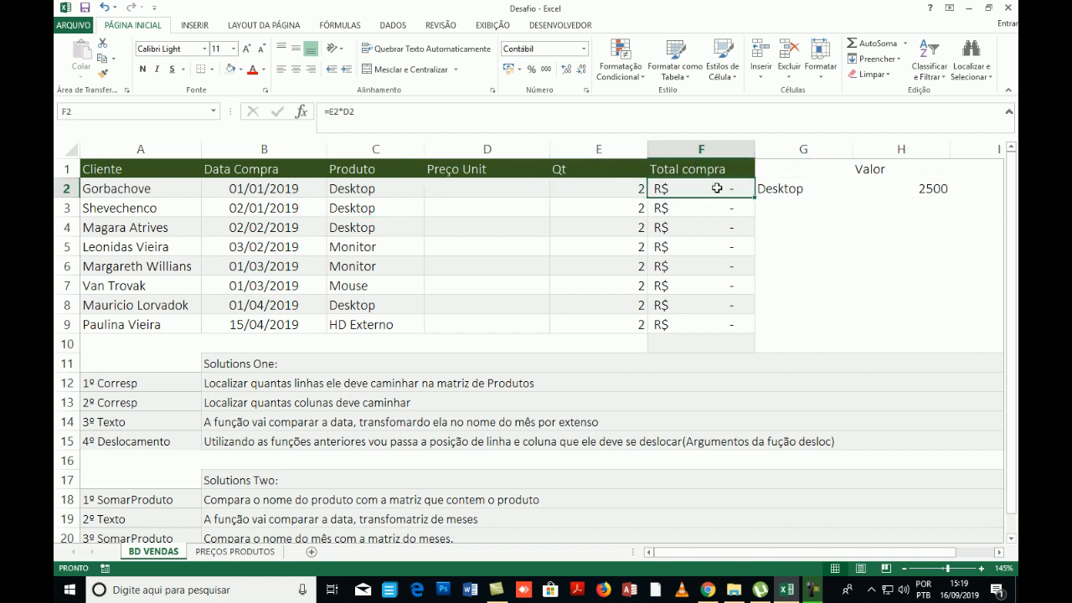
left_click(476, 193)
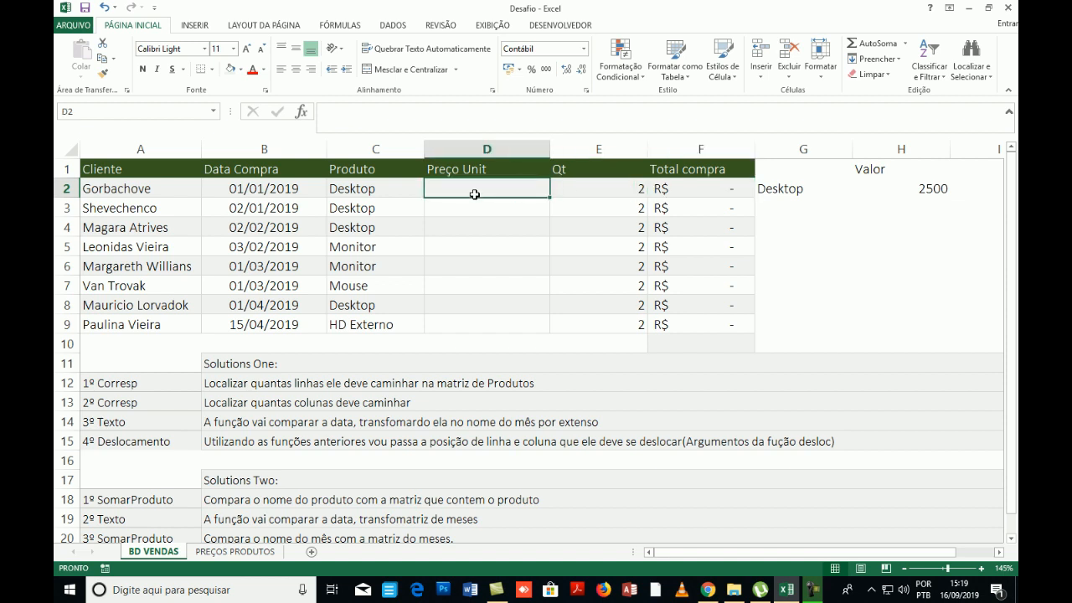
left_click(917, 185)
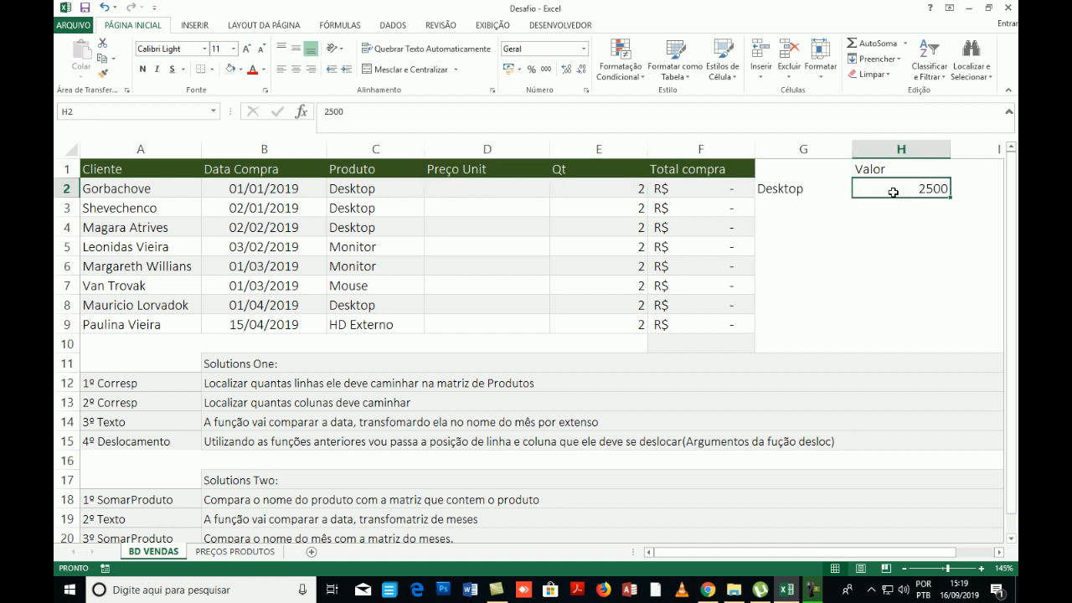
- Copy the Desktop and 2500 pair from G2:H2 into the range G3:H6
left_click(790, 188)
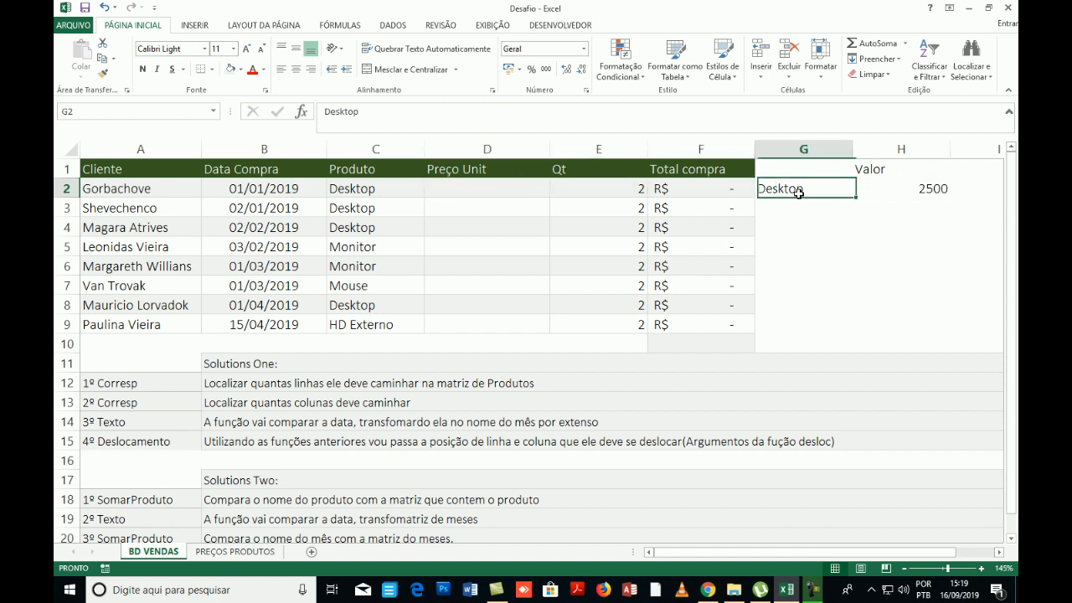
left_click(928, 189, "shift")
key("ctrl+c")
left_click(783, 205)
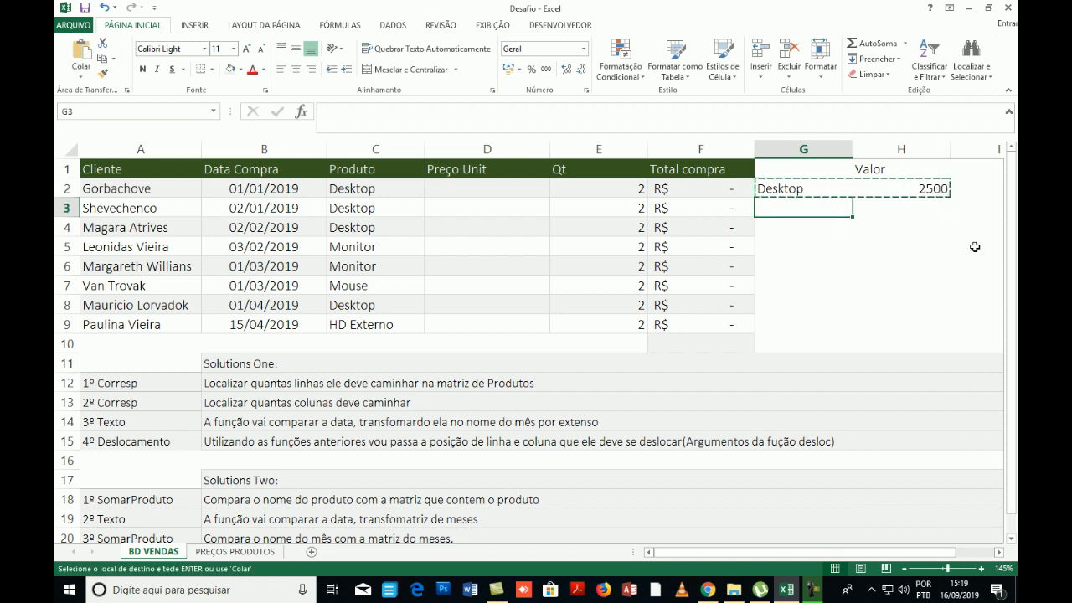
left_click(932, 266, "shift")
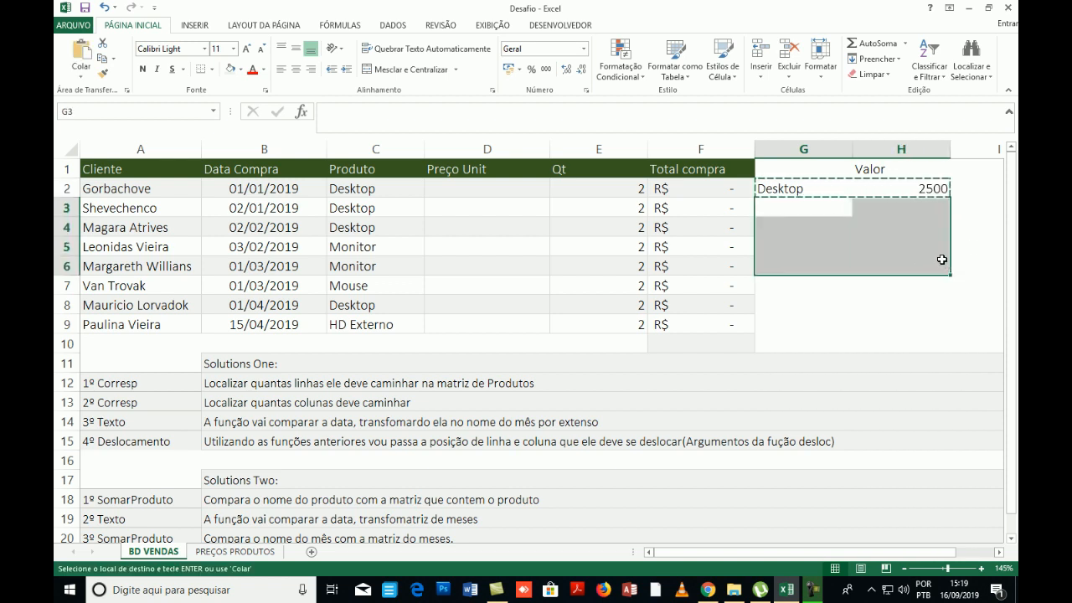
key("ctrl+v")
left_click(878, 298)
left_click(797, 214)
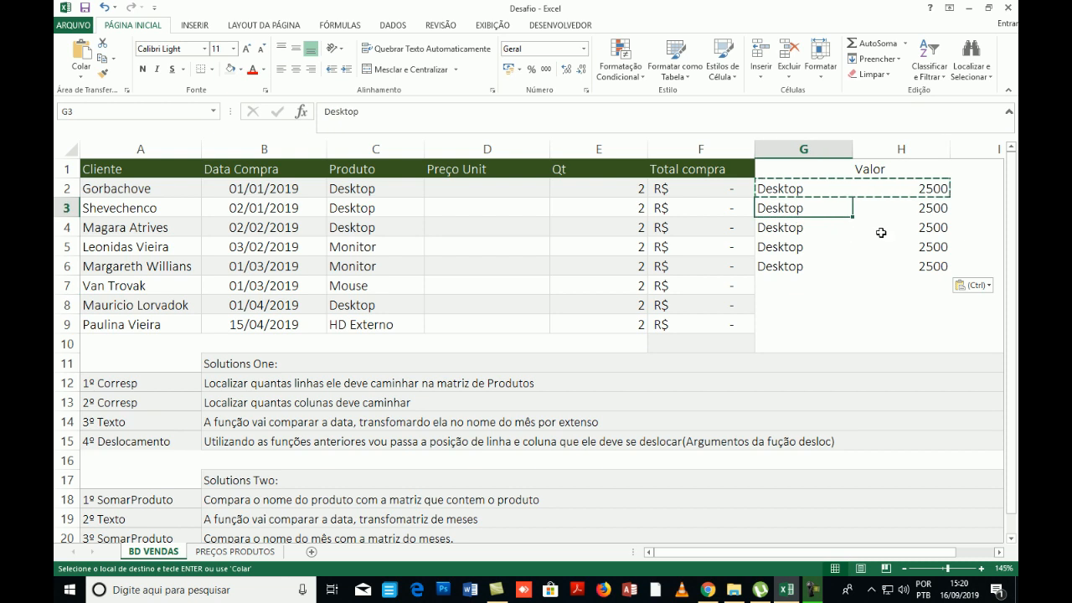
key("Escape")
left_click(915, 211)
left_click(924, 232)
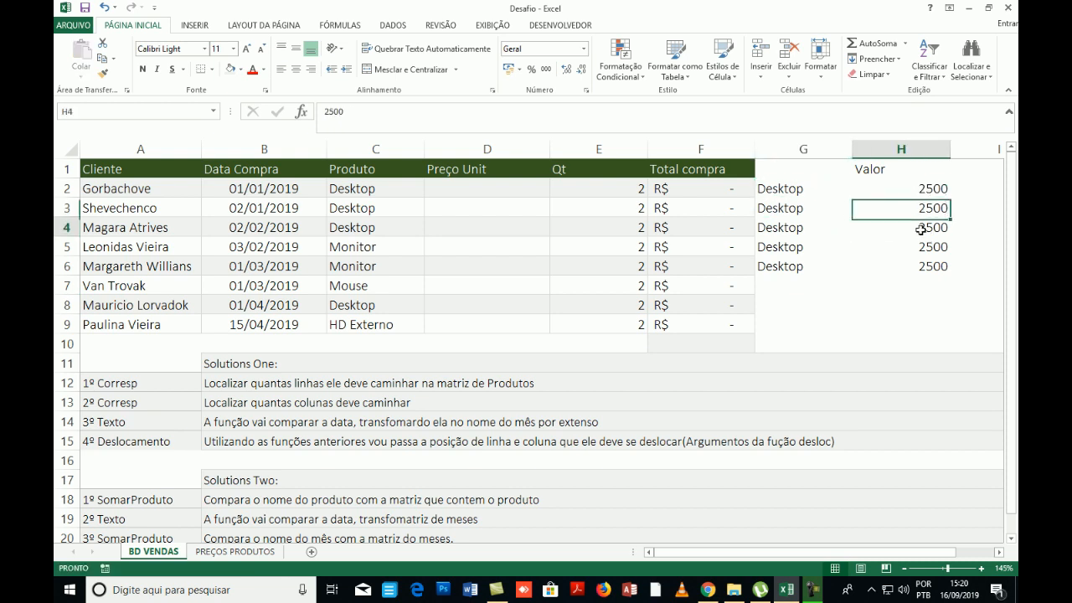
left_click(924, 251)
left_click(927, 268)
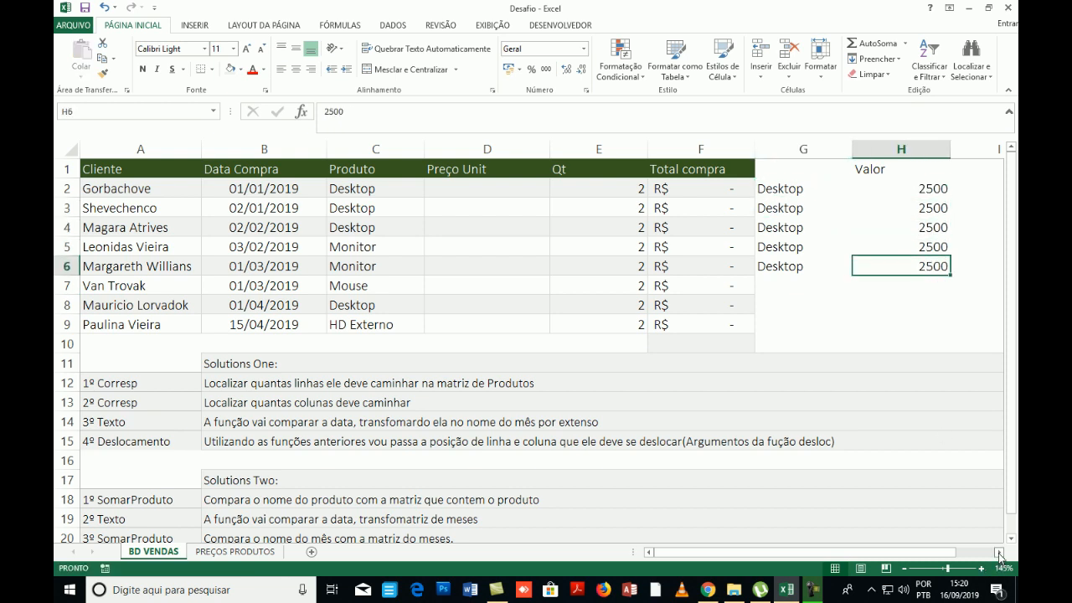
- Enter a second Desktop price of 2600 in cell I1, next to the Valor heading
left_click(999, 553)
left_click(881, 174)
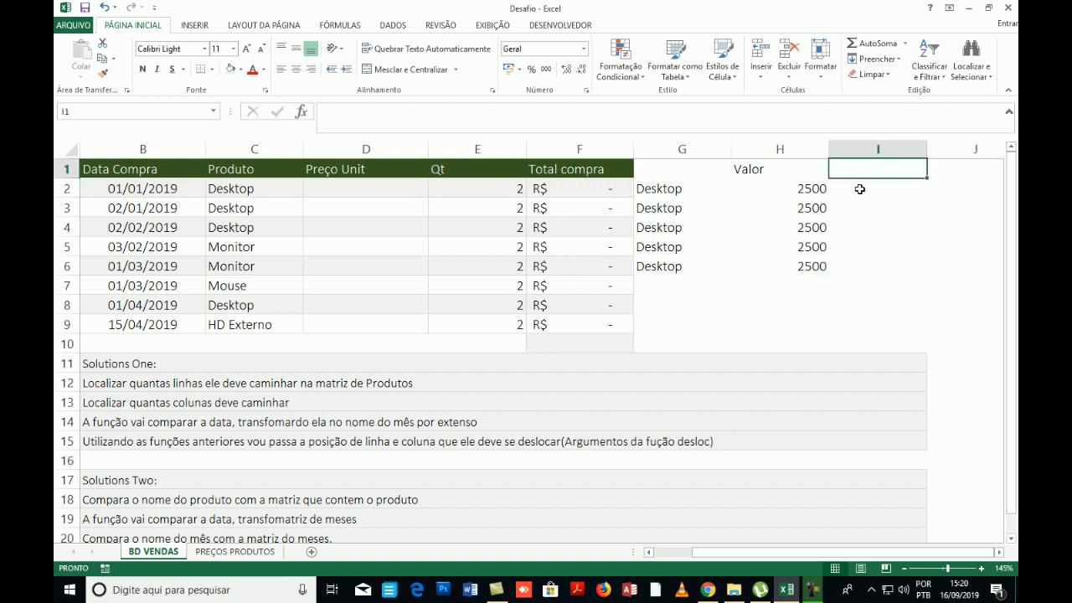
left_click(809, 189)
left_click(897, 193)
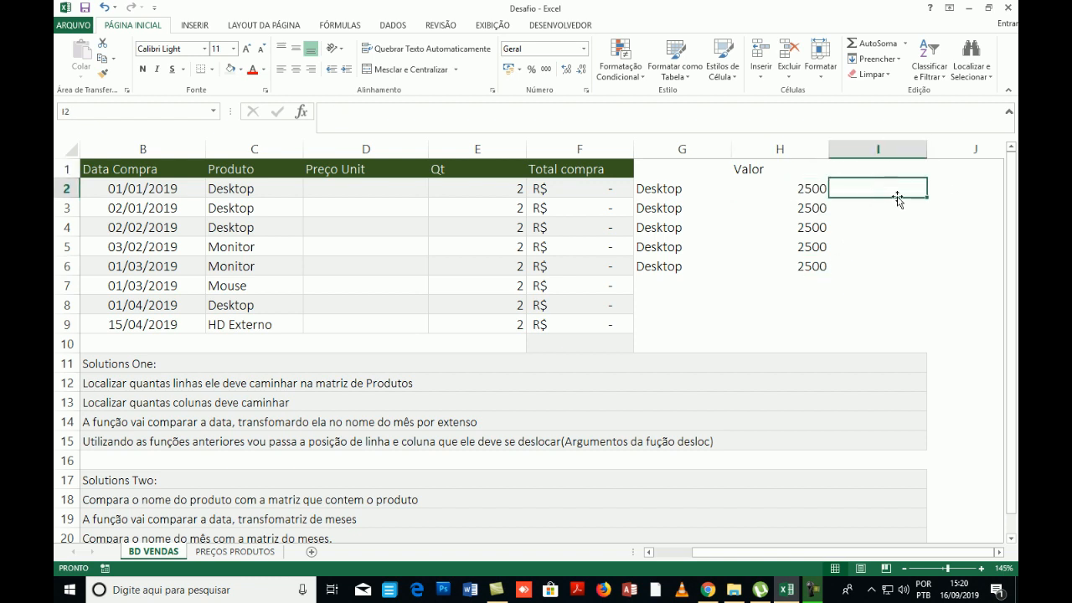
left_click(868, 172)
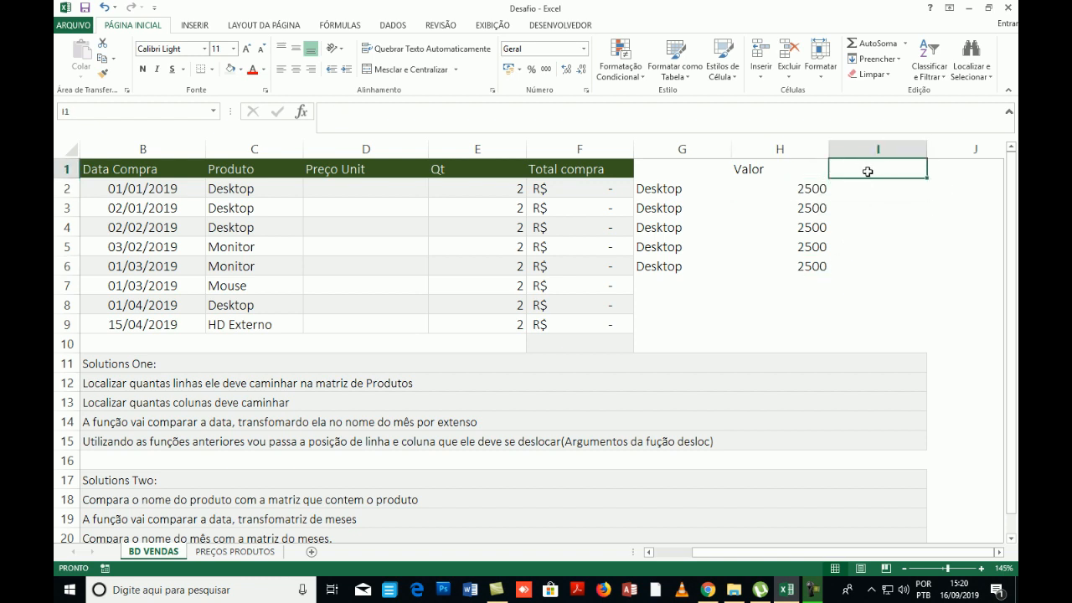
type("2600")
key("Return")
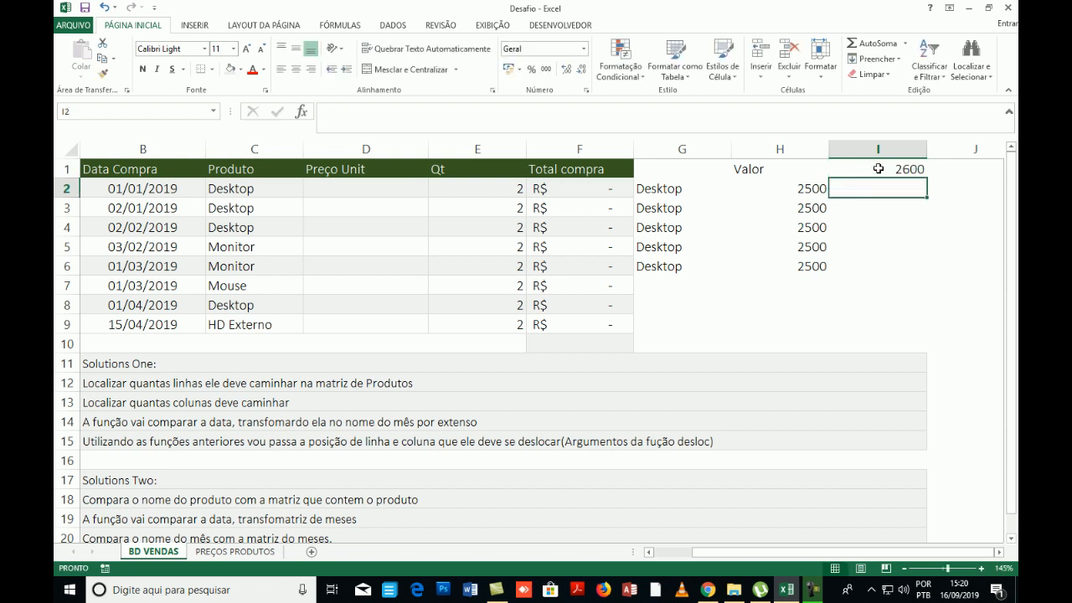
left_click(878, 168)
left_click(671, 287)
left_click(918, 171)
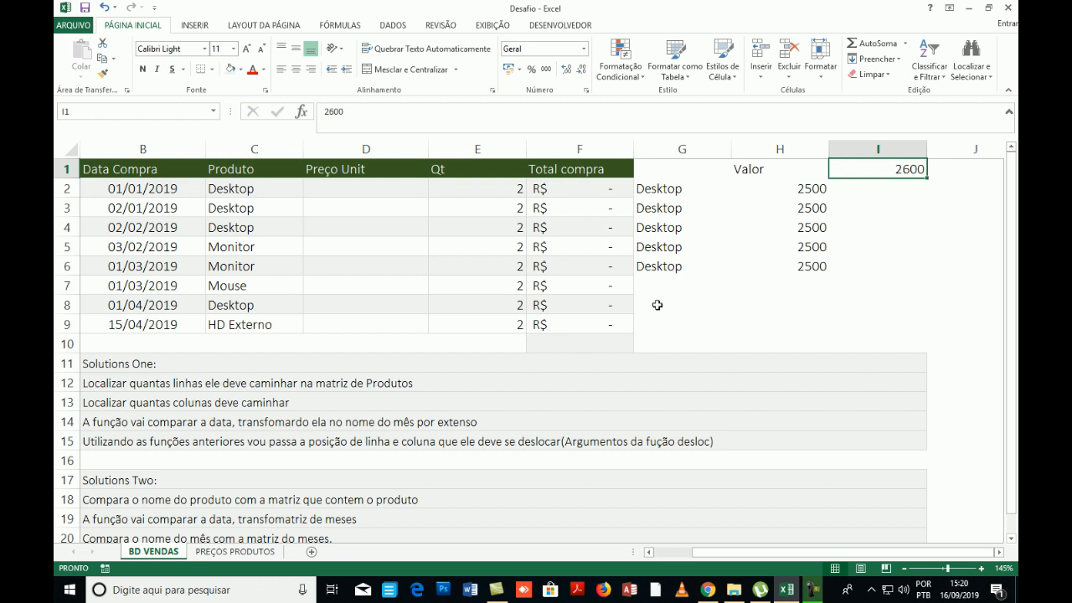
- Copy the Desktop and 2500 pairs from G5:H6 into G7:H8
left_click(681, 284)
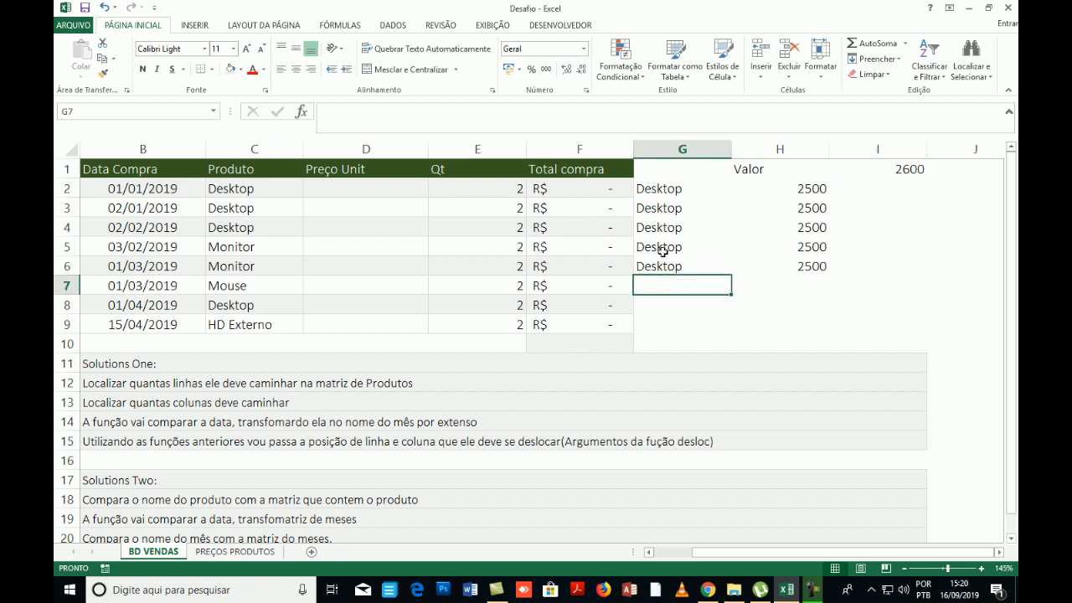
left_click_drag(663, 251, 792, 270)
key("ctrl+c")
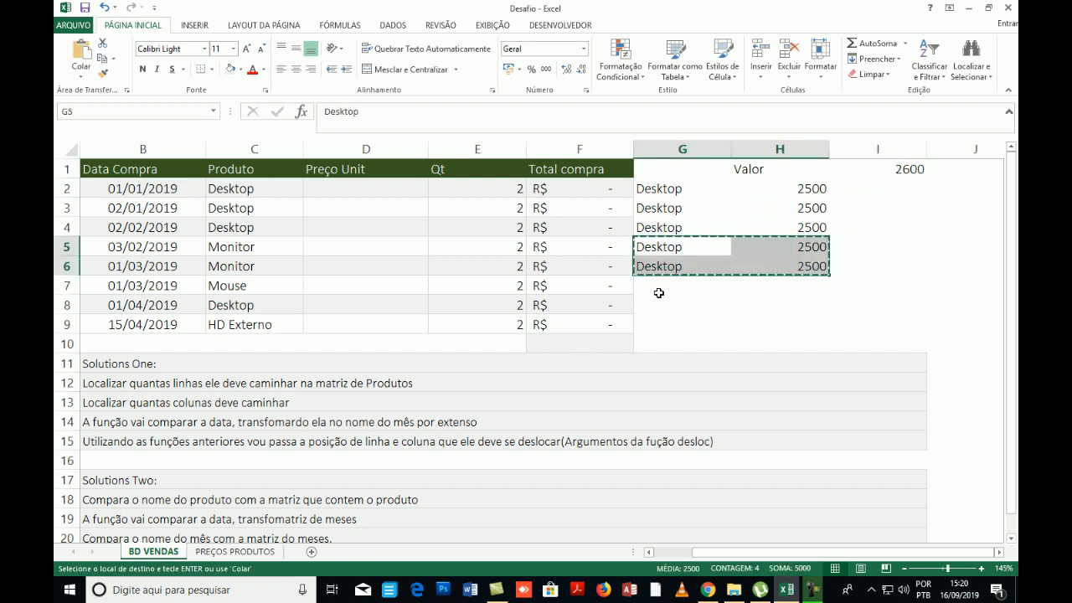
left_click(659, 293)
key("ctrl+v")
key("Escape")
left_click(825, 289)
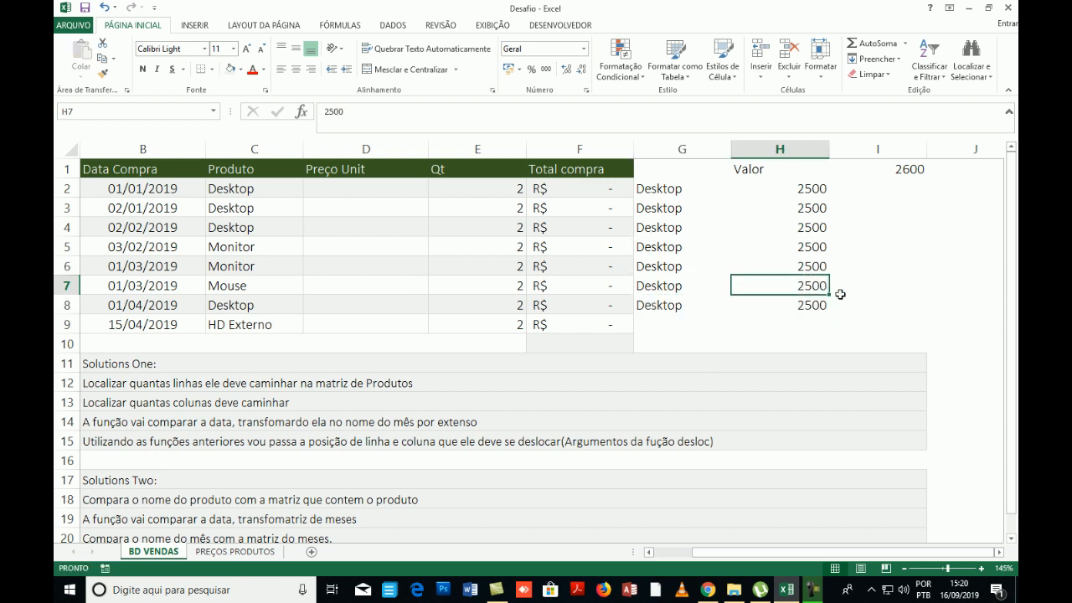
- Link H7 to the 2600 price with the formula =I1 and fill it down to H8
type("=")
left_click(897, 170)
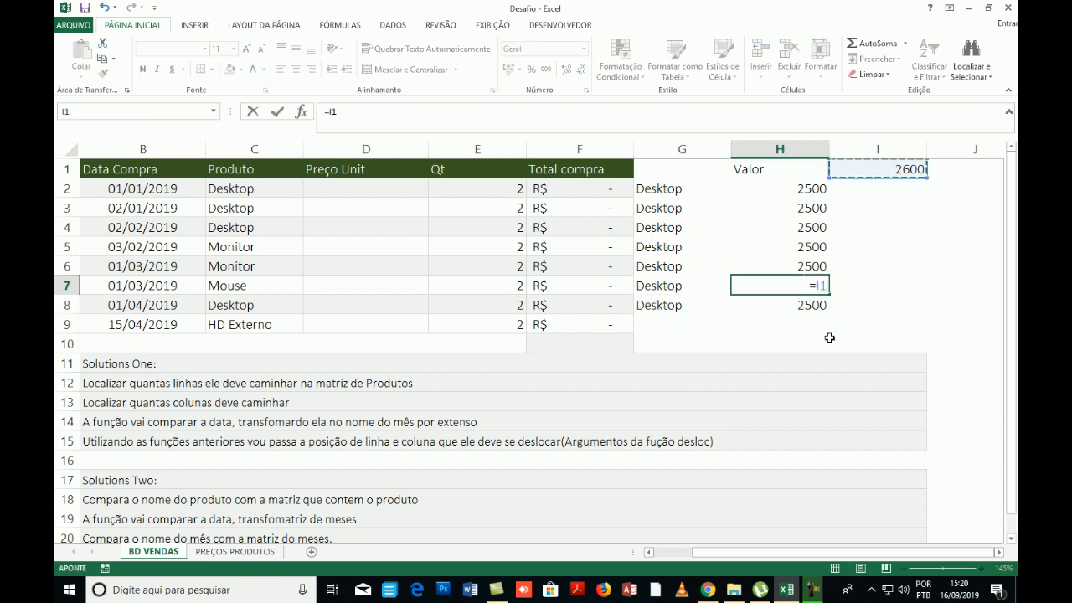
key("Return")
left_click(806, 288)
left_click_drag(830, 296, 830, 311)
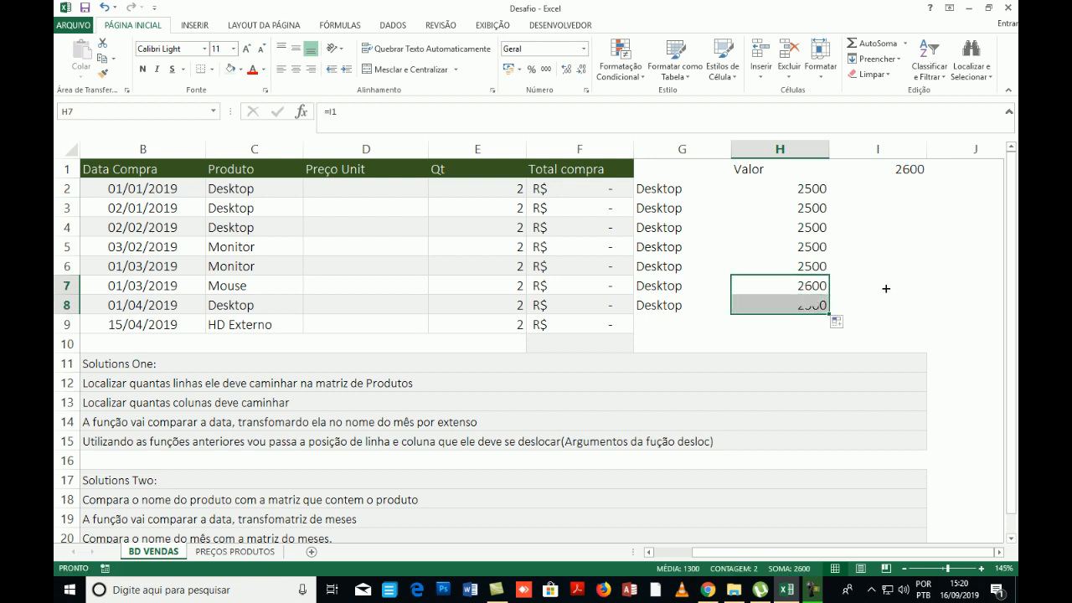
left_click(885, 288)
left_click(800, 288)
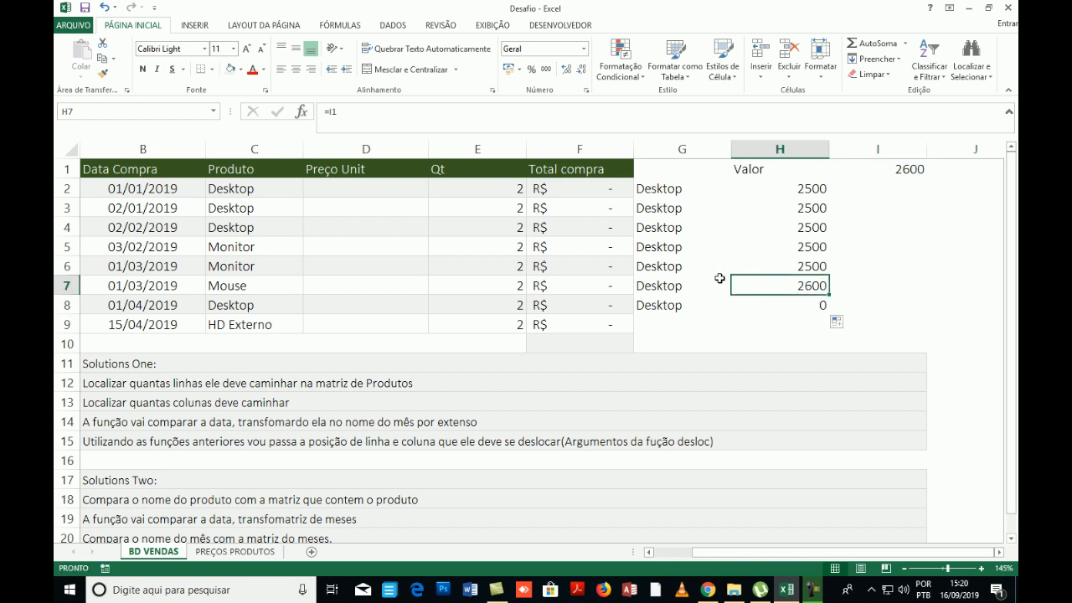
- Make H7's reference to I1 absolute and fill the formula down to H8
double_click(776, 282)
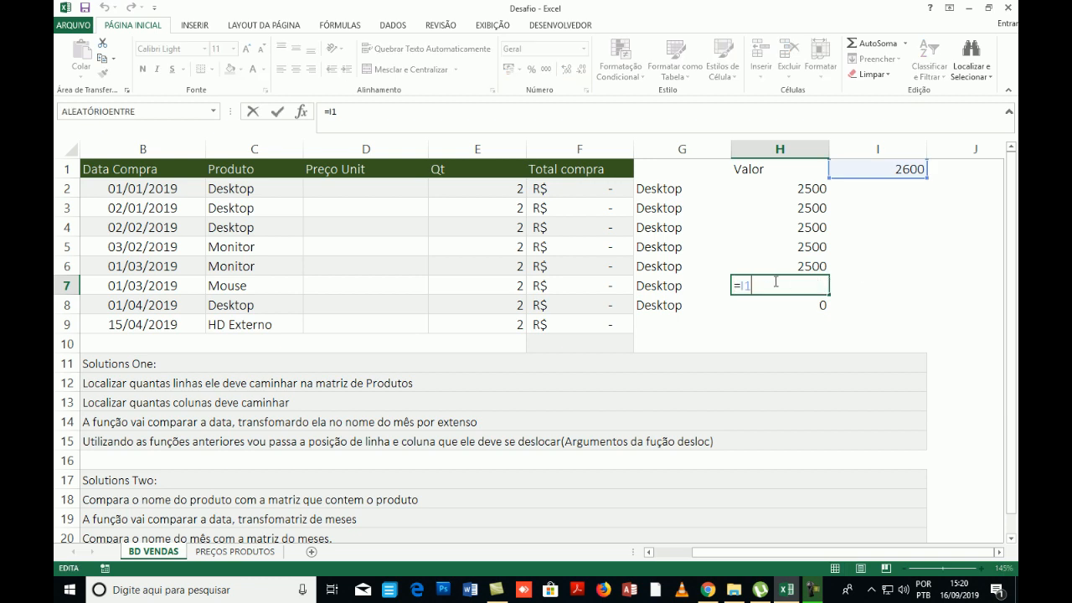
left_click_drag(745, 285, 838, 305)
key("F4")
key("Return")
left_click(825, 286)
left_click(802, 304)
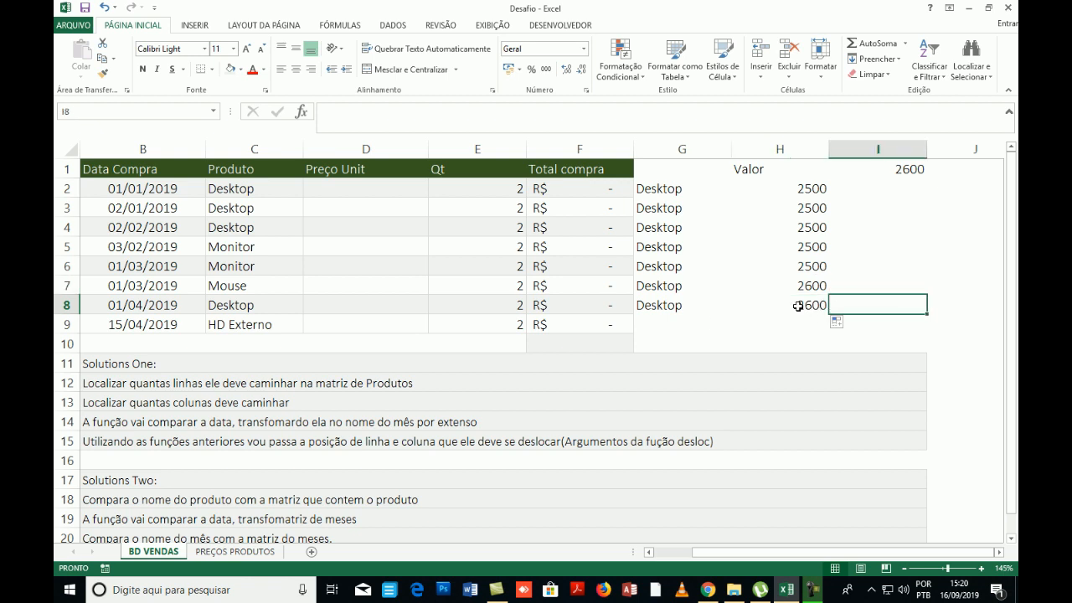
- Clear the sample price list from the range G1:I9 beside the sales table
left_click(804, 286)
left_click(796, 188)
left_click_drag(796, 205, 771, 267)
left_click(757, 227)
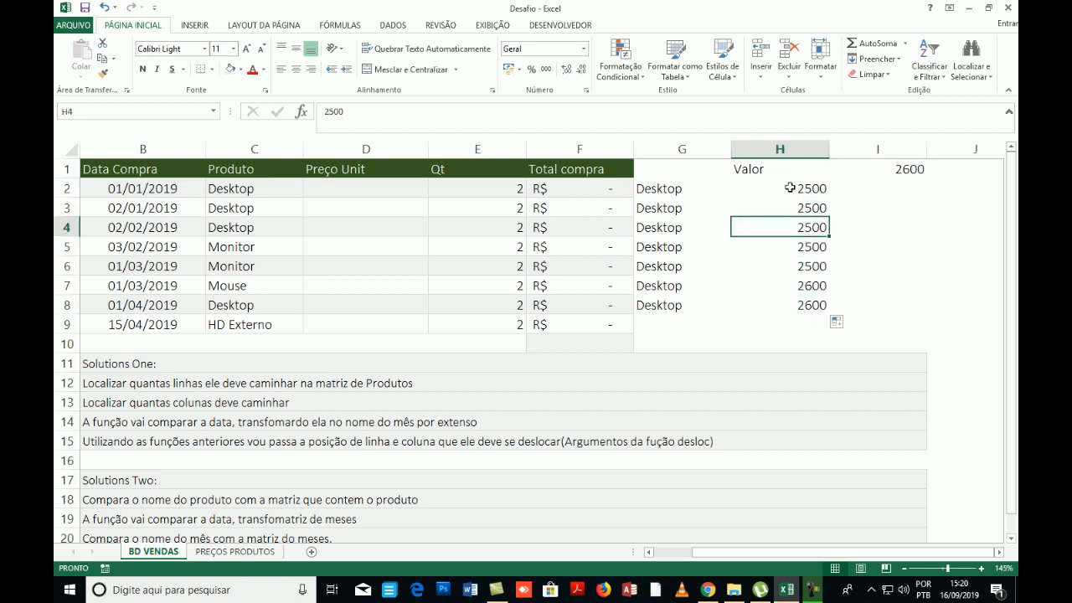
left_click_drag(709, 173, 834, 323)
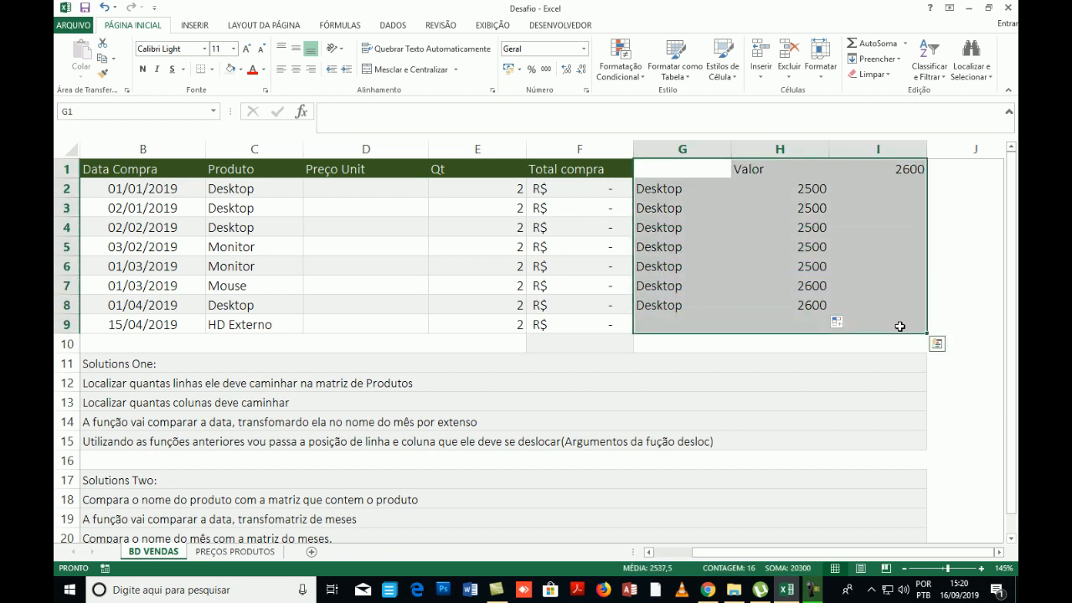
key("Delete")
left_click_drag(792, 248, 842, 244)
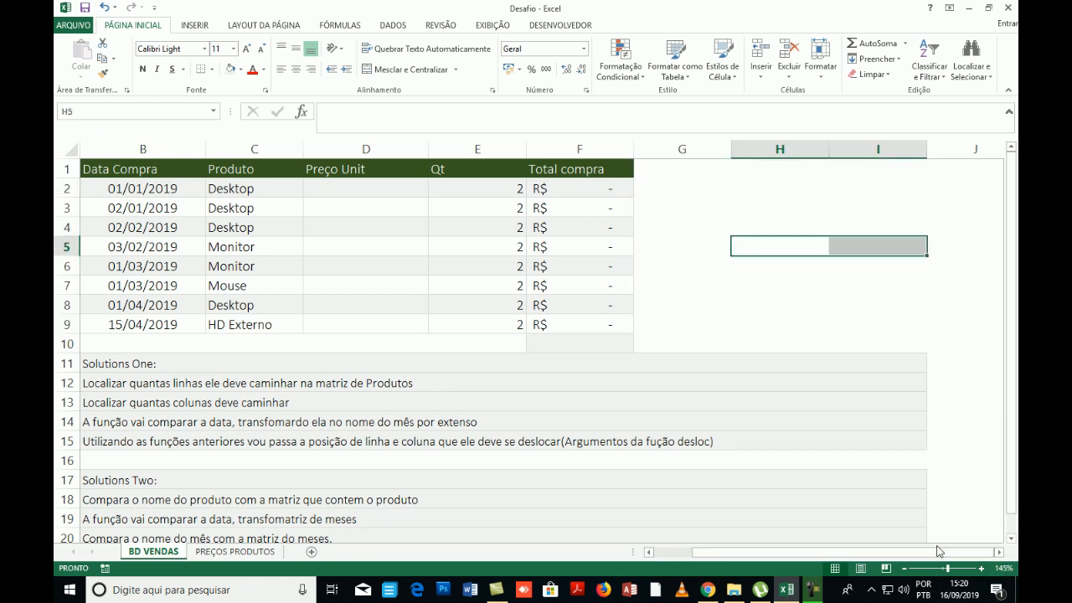
- Examine the sales table's purchase dates and the product names listed on the PREÇOS PRODUTOS sheet
left_click_drag(940, 552, 708, 562)
left_click(250, 286)
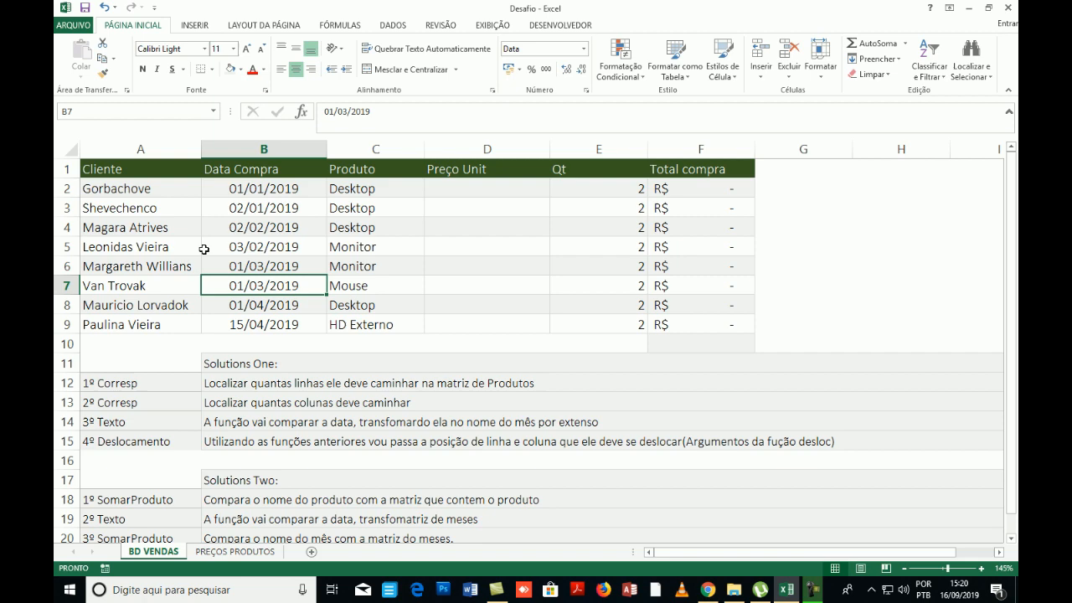
left_click(271, 224)
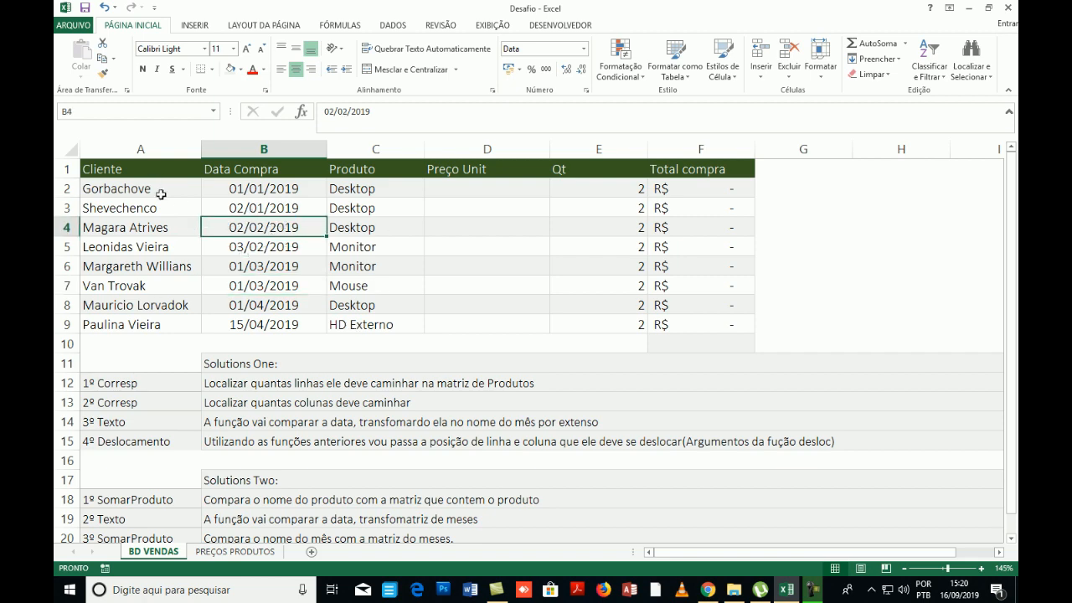
left_click(251, 552)
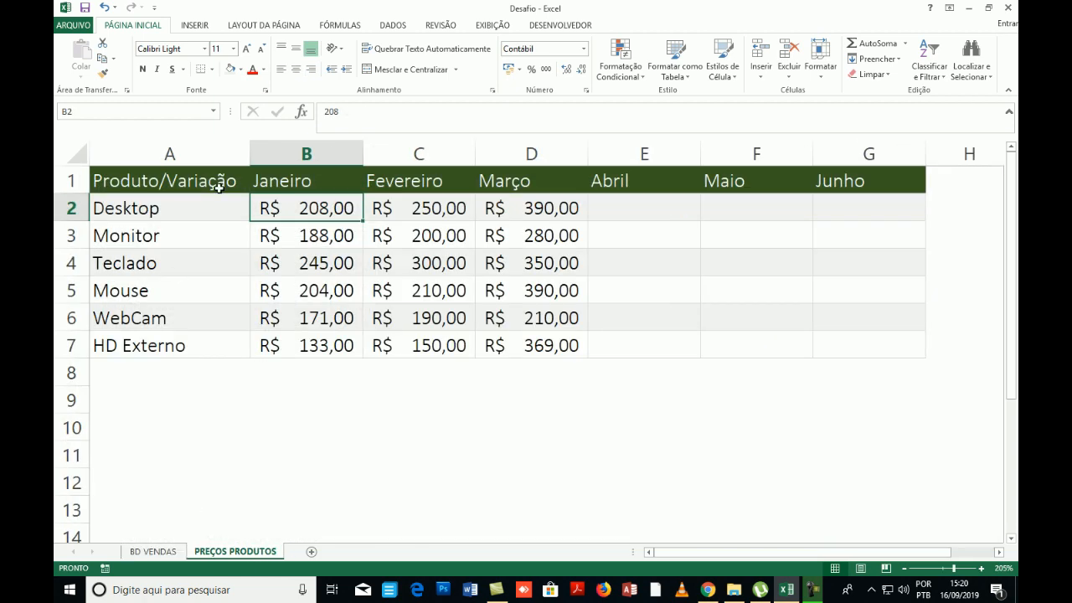
left_click(672, 308)
left_click(341, 204)
left_click(124, 210)
left_click(121, 235)
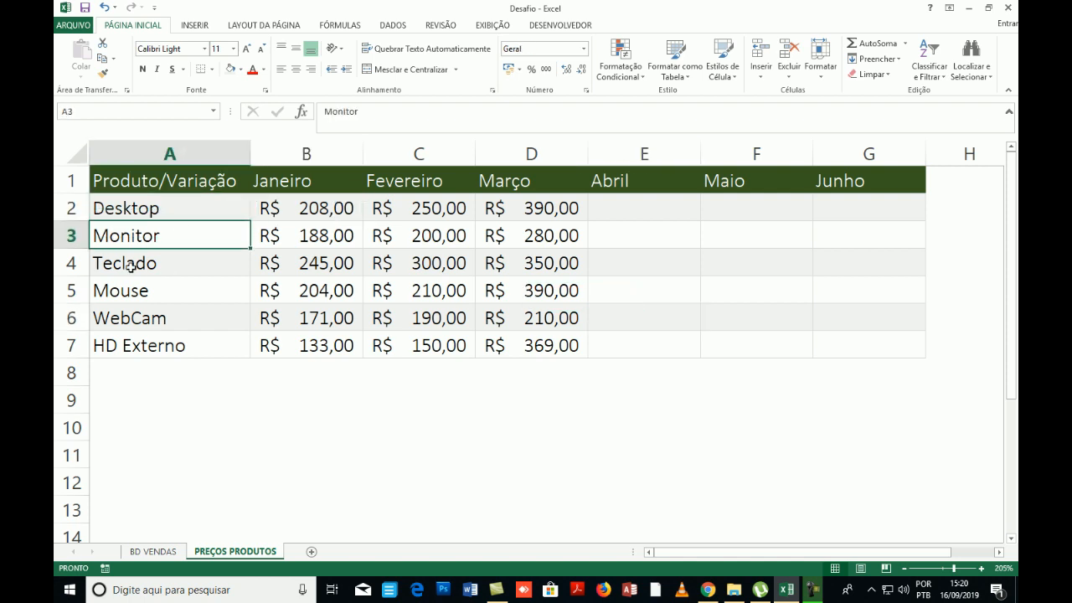
left_click(130, 267)
left_click(181, 293)
left_click(186, 319)
left_click(192, 344)
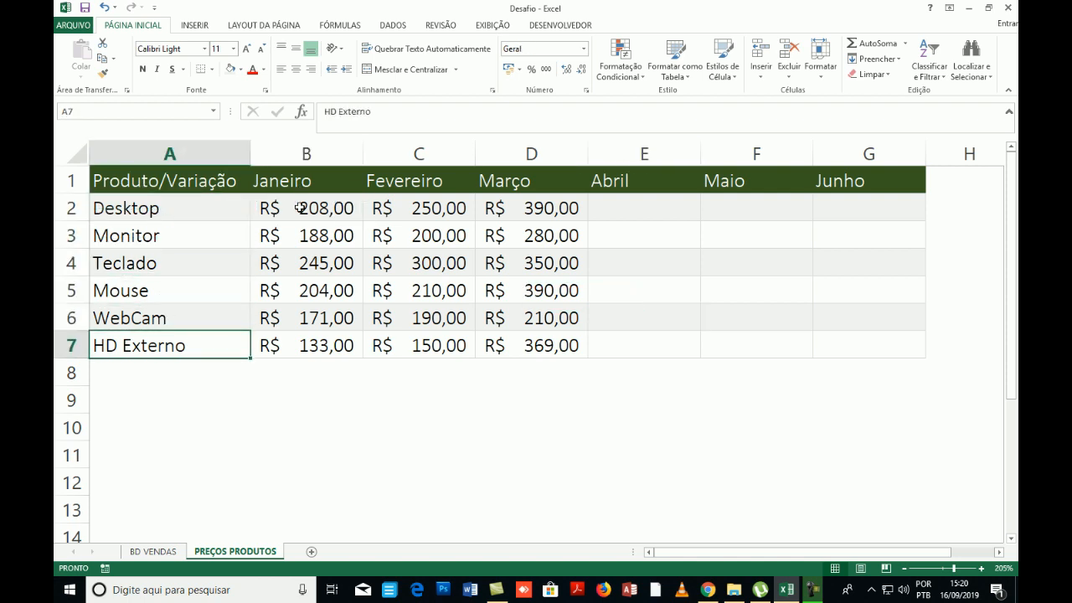
- Examine how the Desktop price varies across the month columns from Janeiro to Junho
left_click(316, 203)
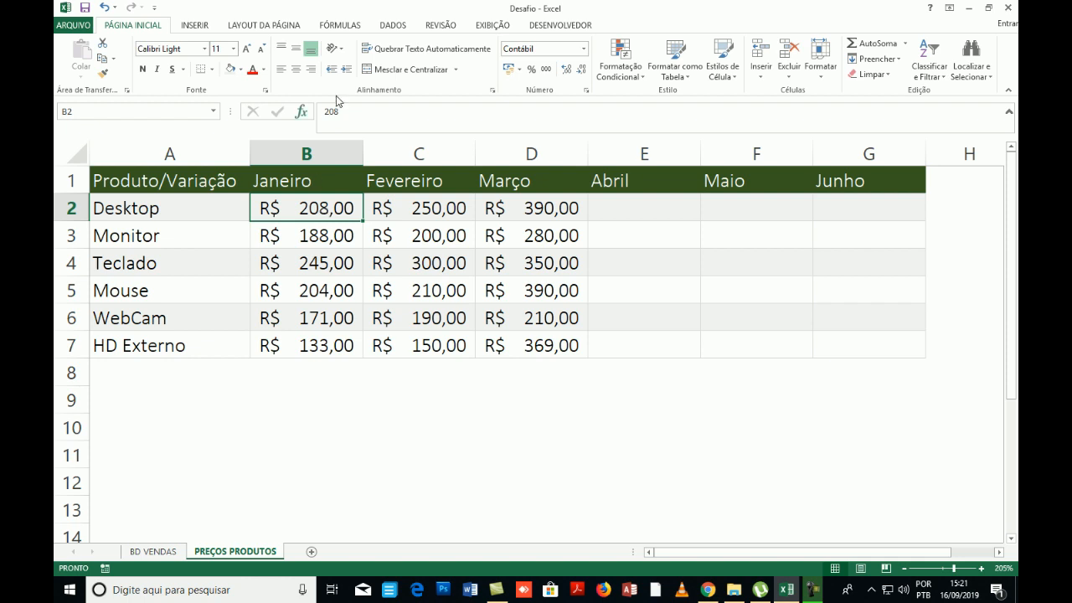
left_click(394, 182)
left_click(423, 208)
left_click(519, 180)
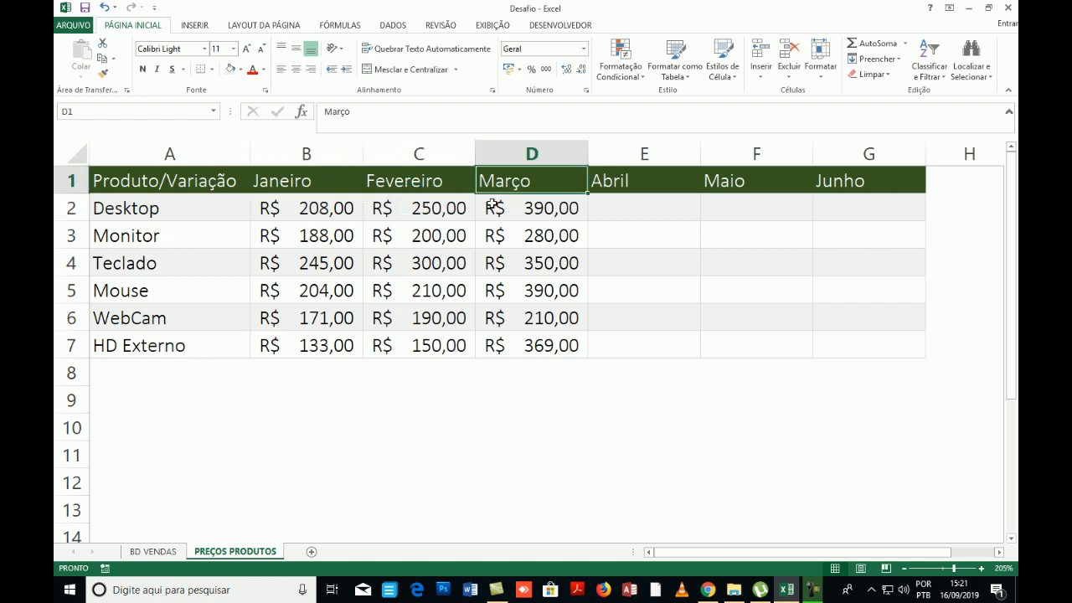
left_click(539, 207)
left_click(626, 201)
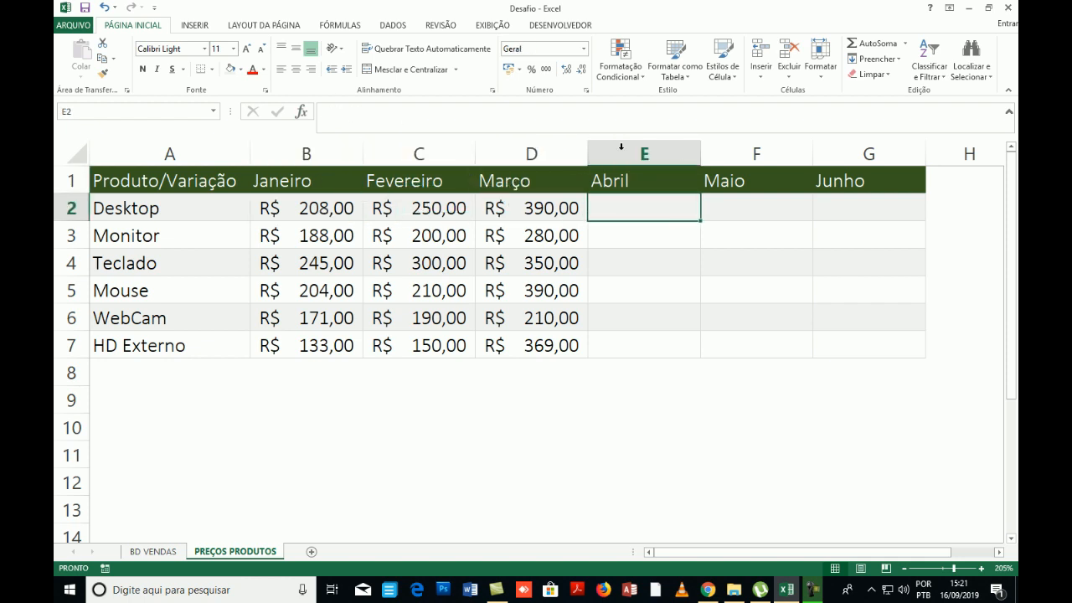
left_click(741, 195)
left_click(823, 180)
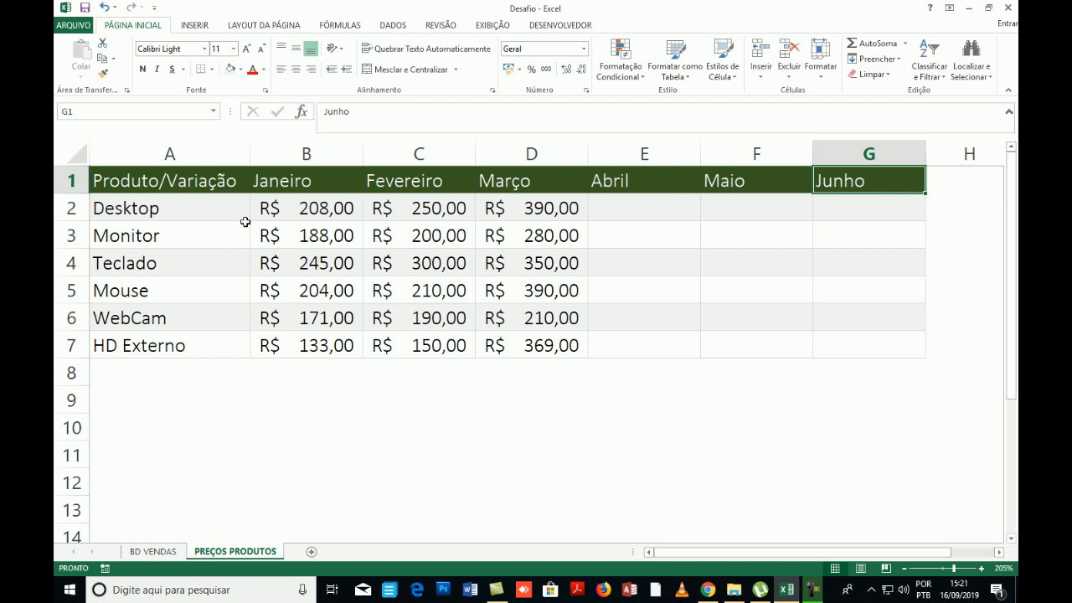
left_click(328, 207)
left_click(452, 209)
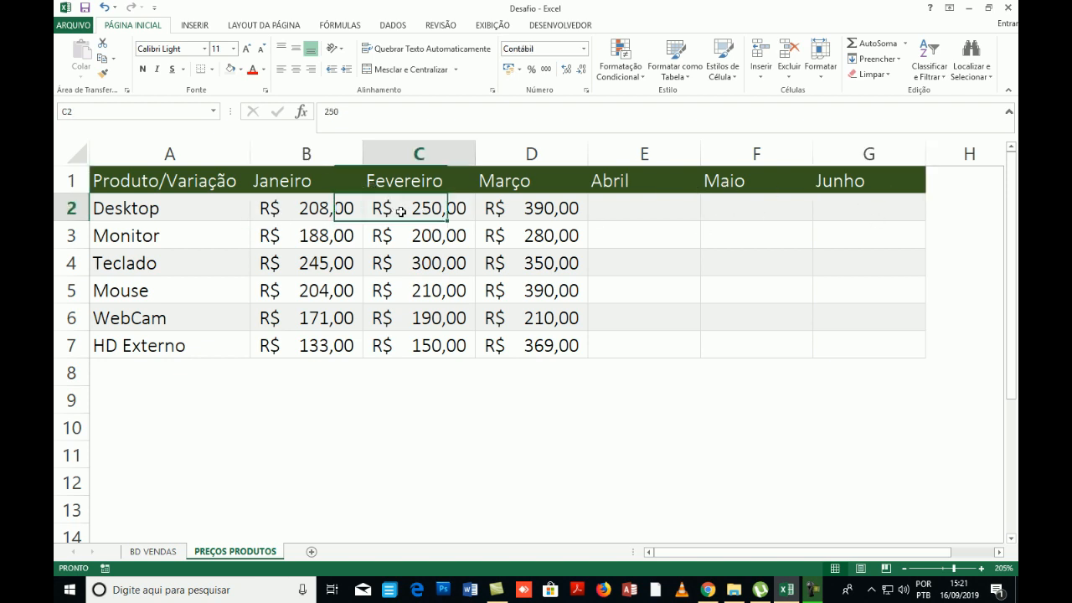
left_click(519, 211)
left_click(326, 210)
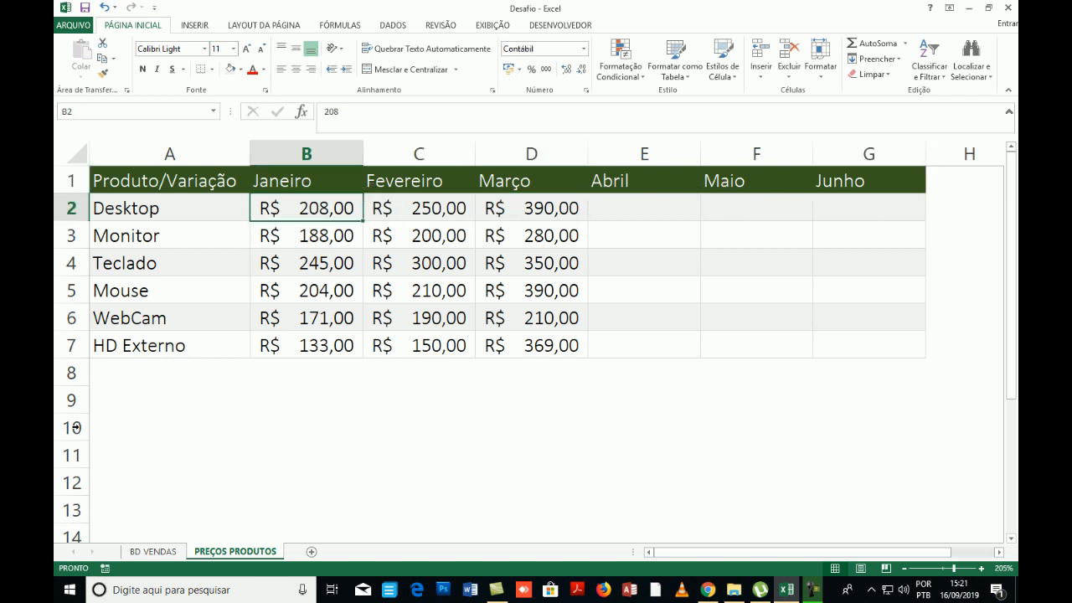
- Compare the date and product of row 2 in BD VENDAS with the Janeiro Desktop price in PREÇOS PRODUTOS
left_click(153, 551)
left_click(270, 192)
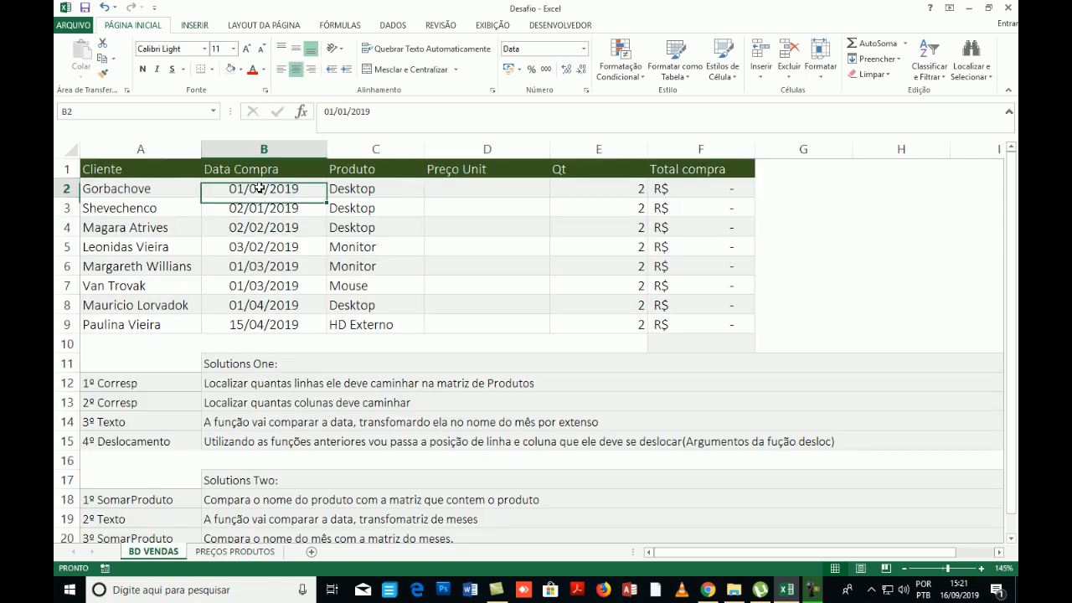
left_click(358, 189)
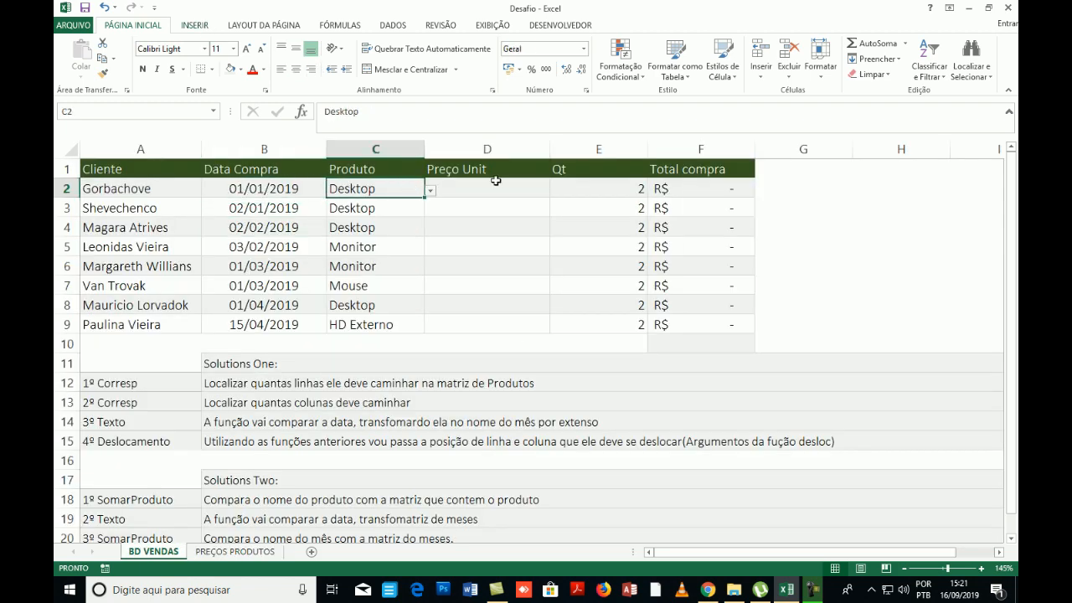
left_click(495, 184)
left_click(349, 191)
left_click(234, 551)
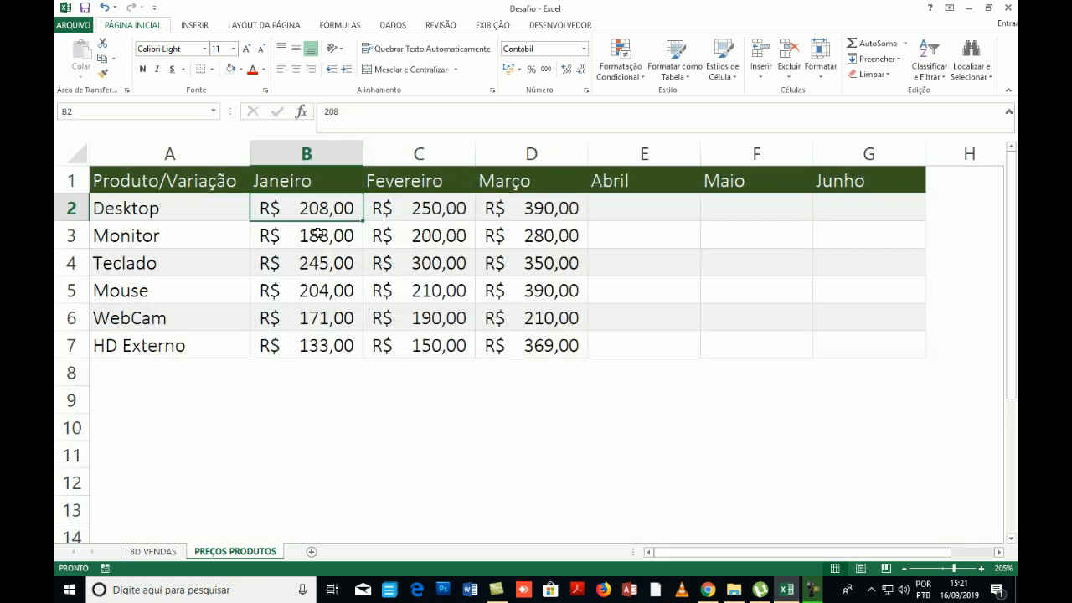
- Compare the dates and products of rows 3 and 4 in BD VENDAS with the Desktop prices in PREÇOS PRODUTOS
left_click(157, 551)
left_click(273, 208)
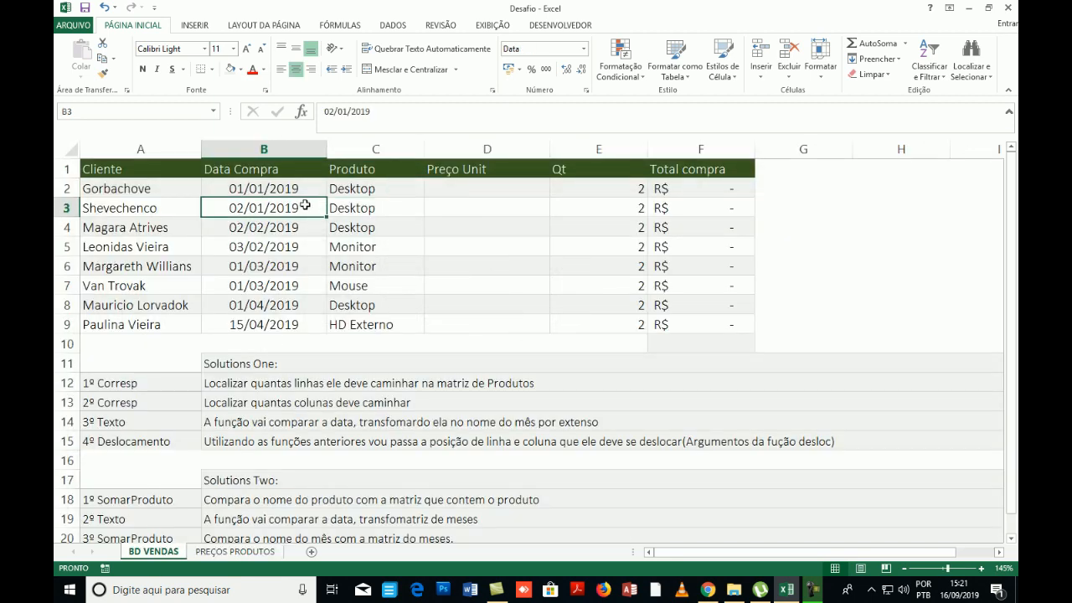
left_click(383, 208)
left_click(273, 207)
left_click(475, 204)
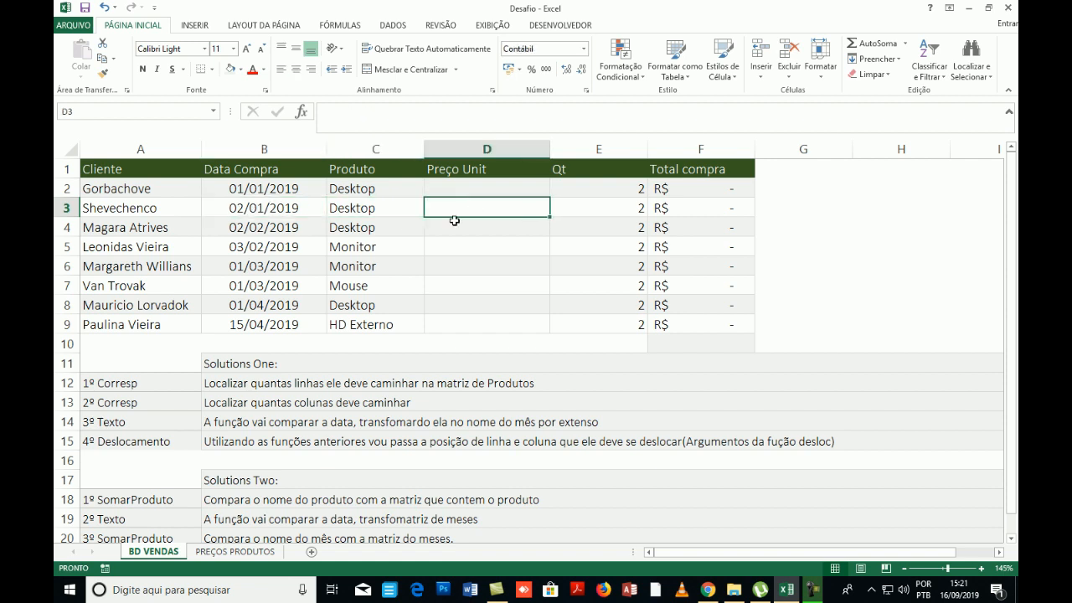
left_click(261, 227)
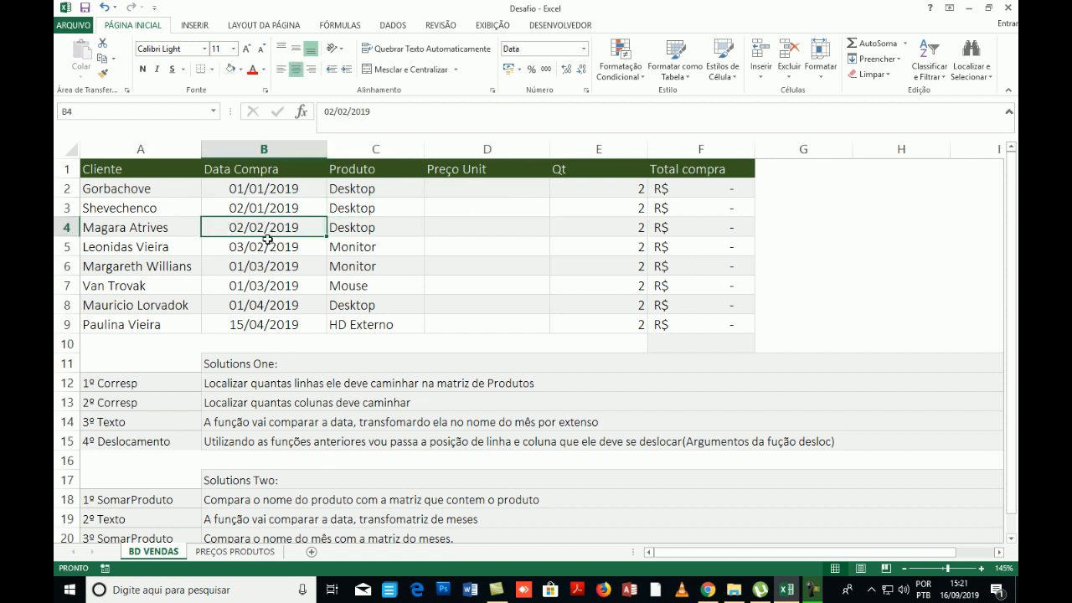
left_click(372, 230)
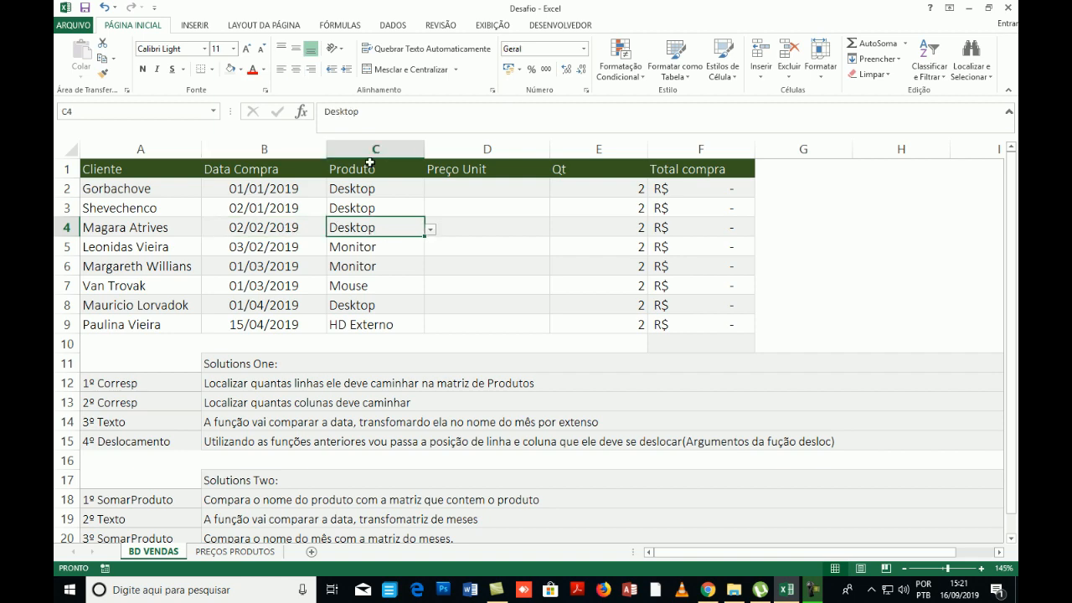
left_click(251, 552)
left_click(413, 211)
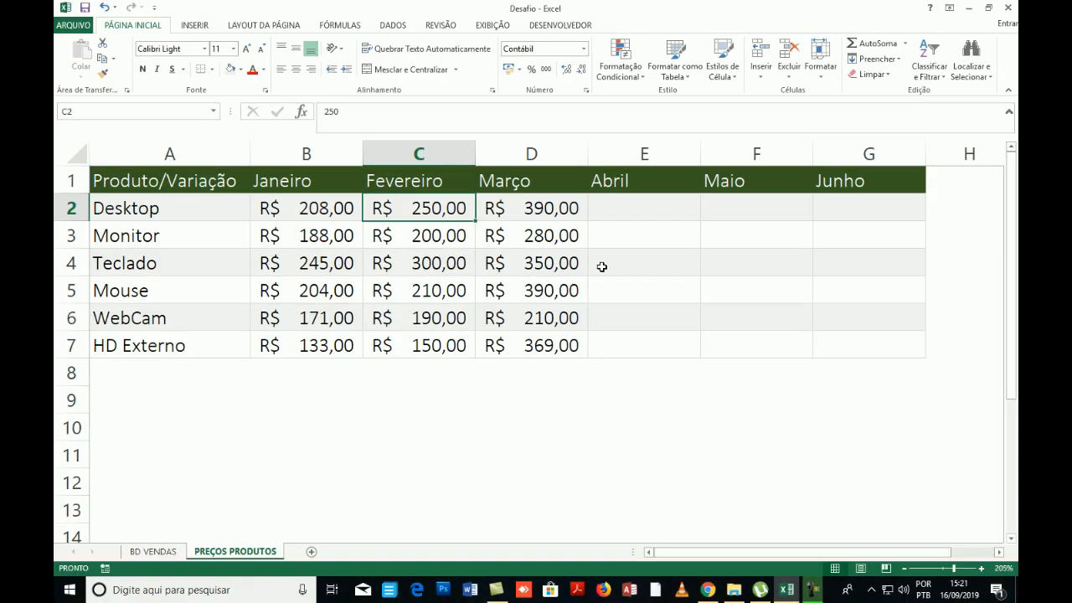
- Examine the Março Desktop price and the Abril and Maio price cells on the PREÇOS PRODUTOS sheet
left_click(553, 216)
left_click(641, 221)
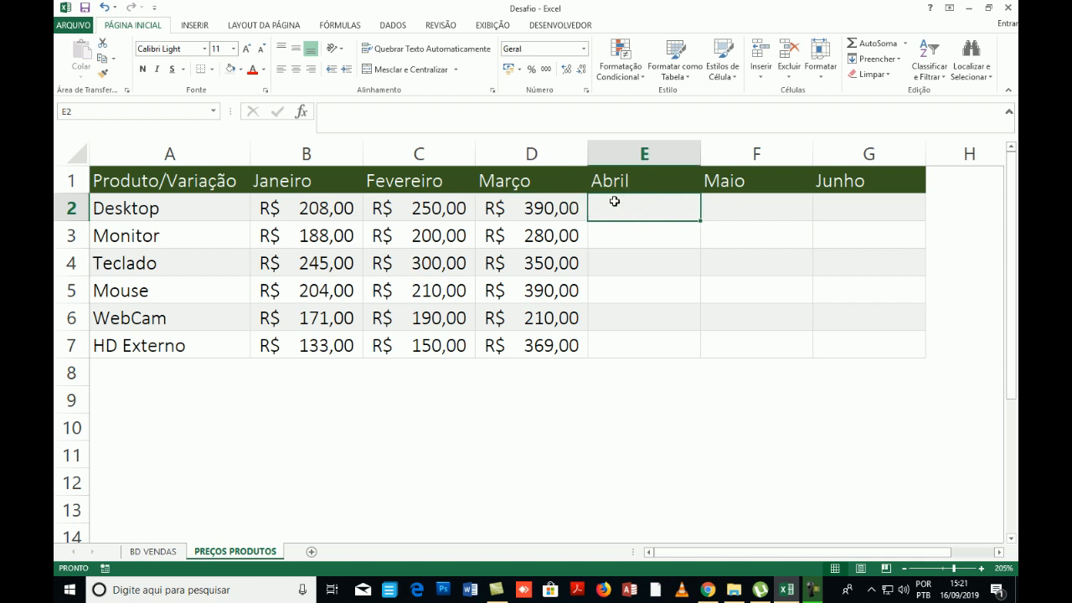
left_click(624, 242)
left_click(633, 266)
left_click(642, 292)
left_click(646, 336)
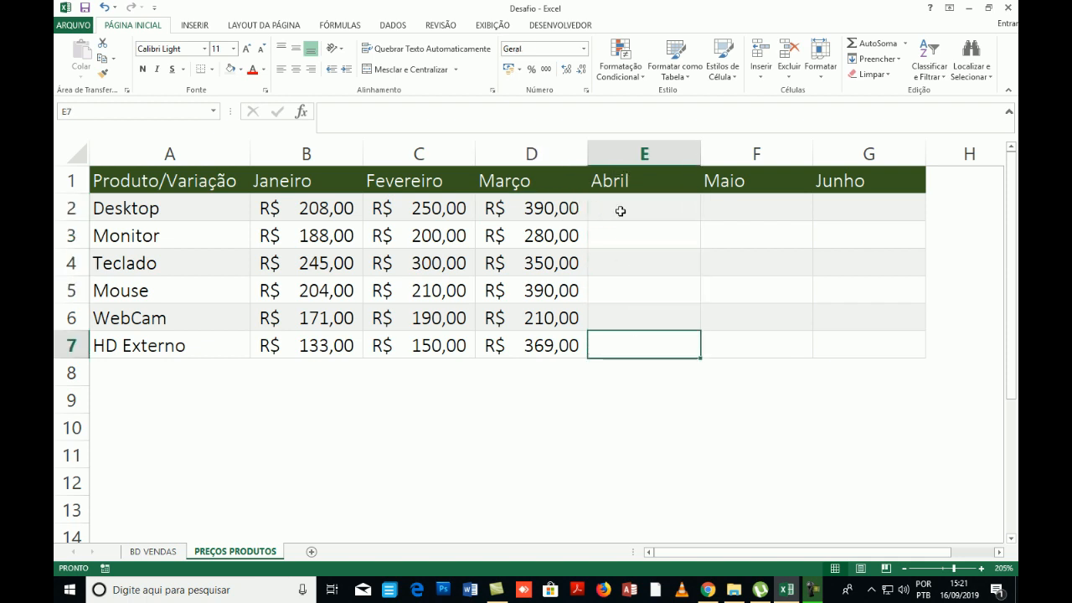
left_click(745, 205)
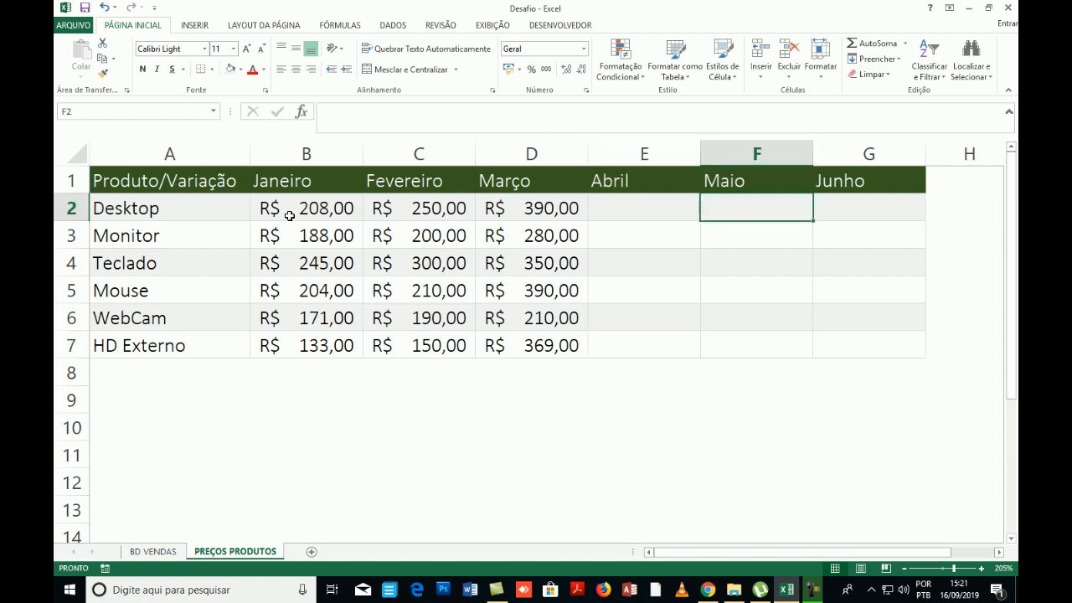
left_click(301, 213)
- Return to the BD VENDAS sheet and examine the first purchase dates against unit price cell D2
left_click(152, 551)
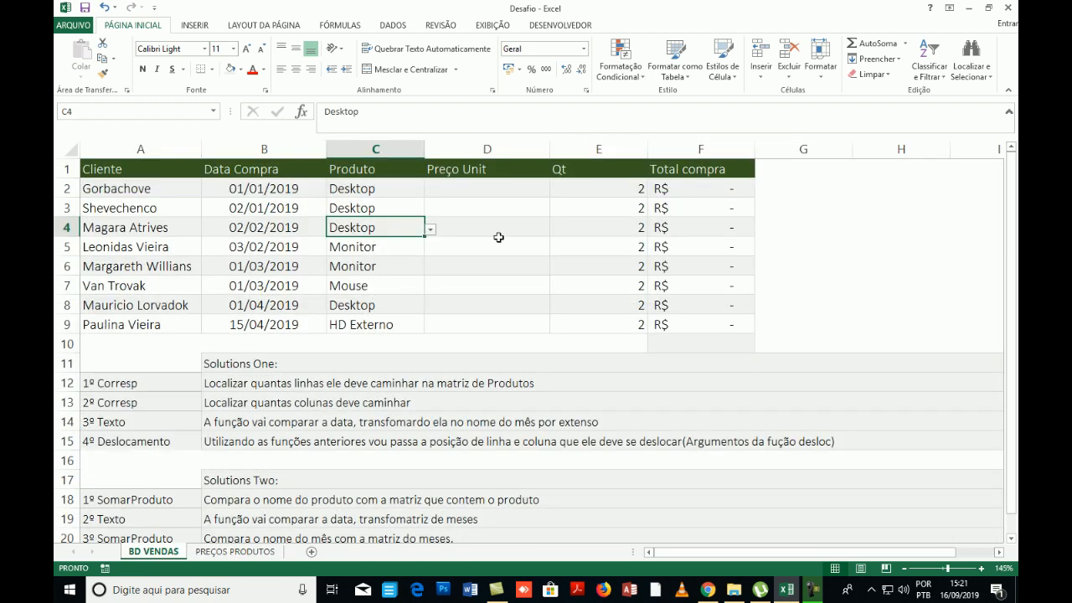
left_click(459, 188)
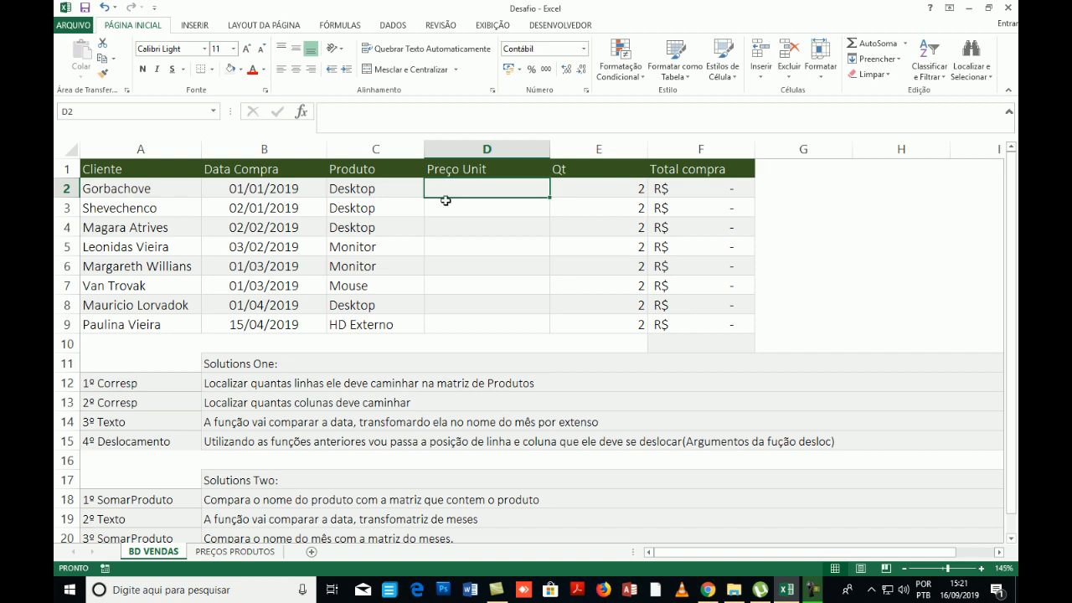
left_click(254, 189)
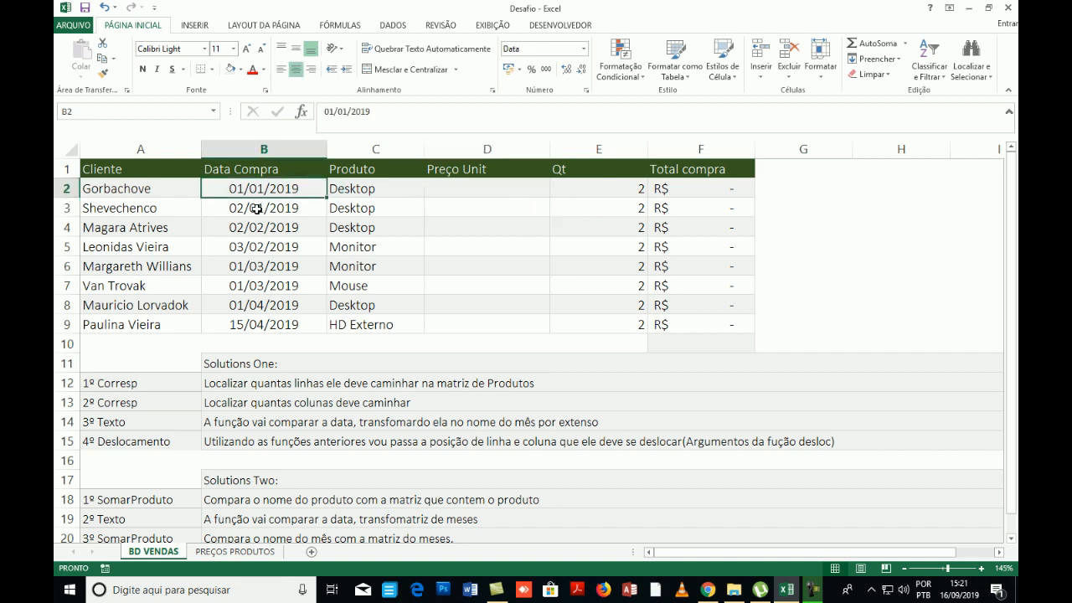
left_click(256, 209)
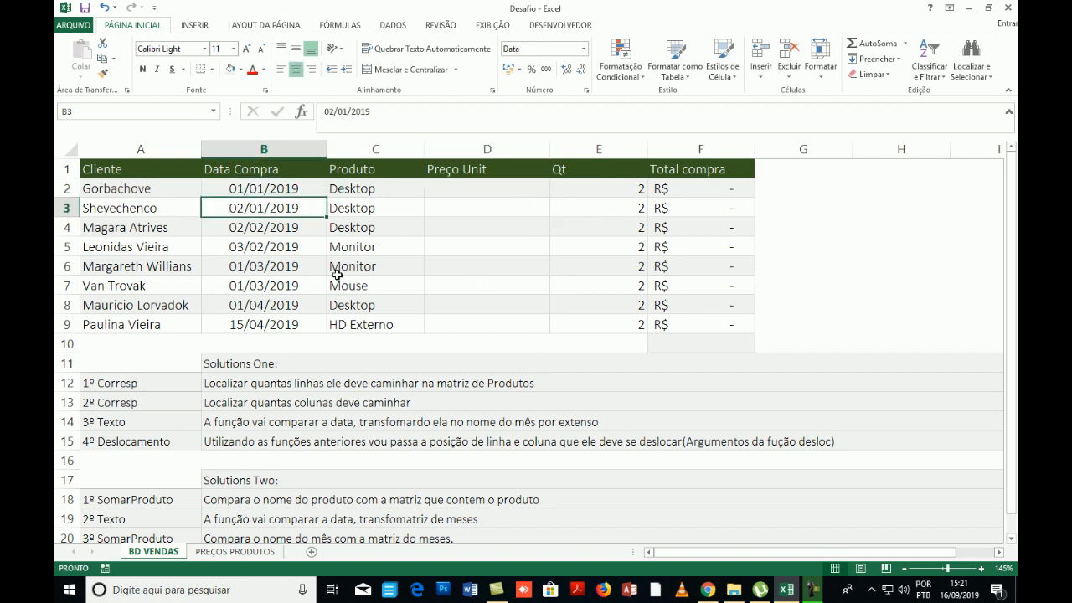
scroll(319, 237, "up", 1)
scroll(351, 282, "up", 1)
left_click(511, 196)
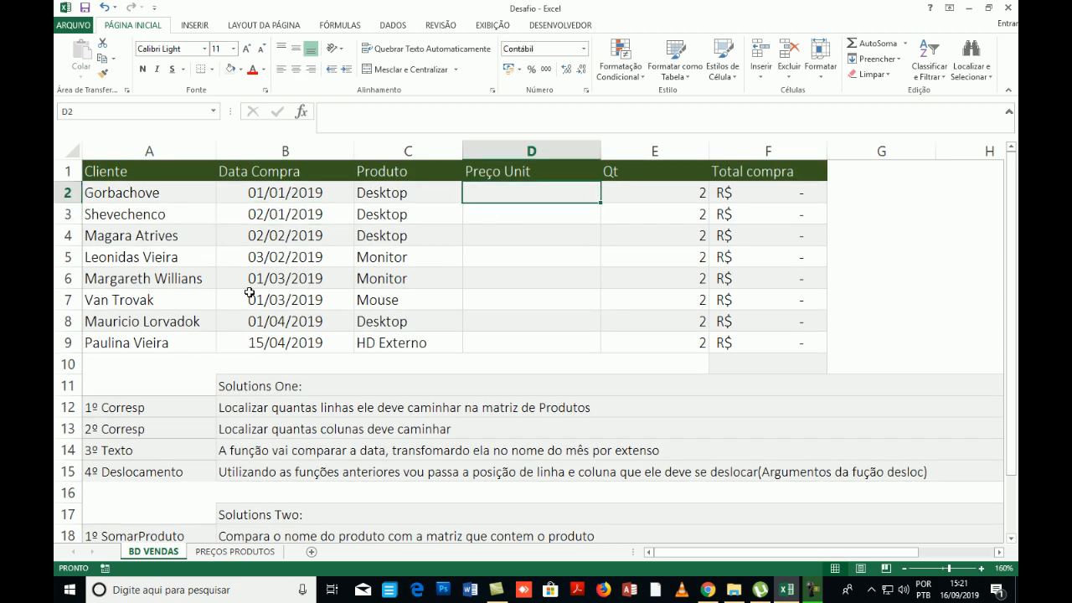
- Examine the Desktop price cells for Fevereiro, Março and Abril on the PREÇOS PRODUTOS sheet
left_click(236, 552)
left_click(467, 215)
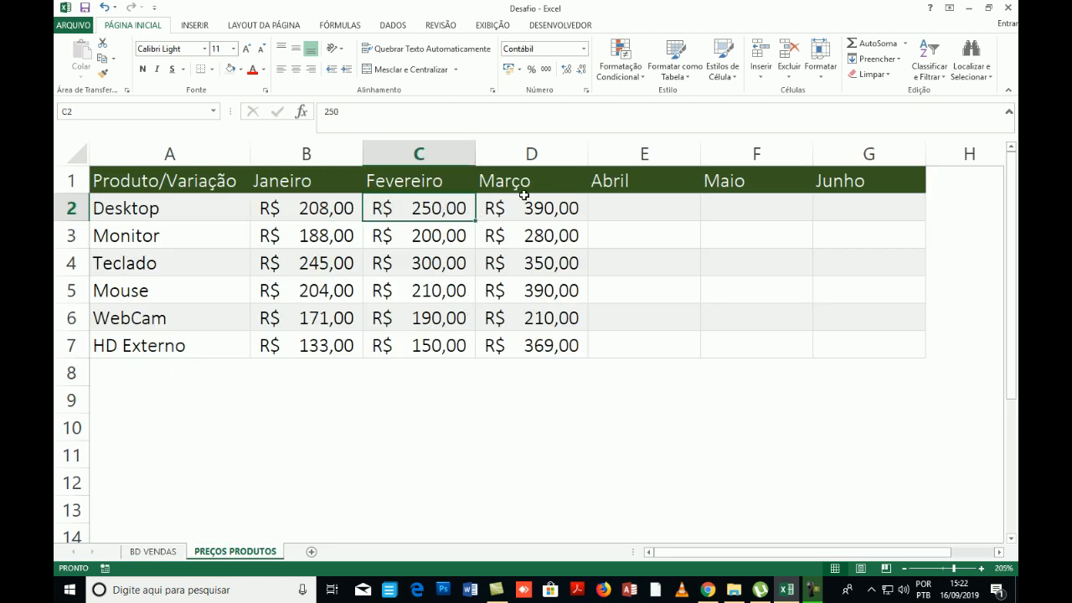
left_click(574, 209)
left_click(639, 209)
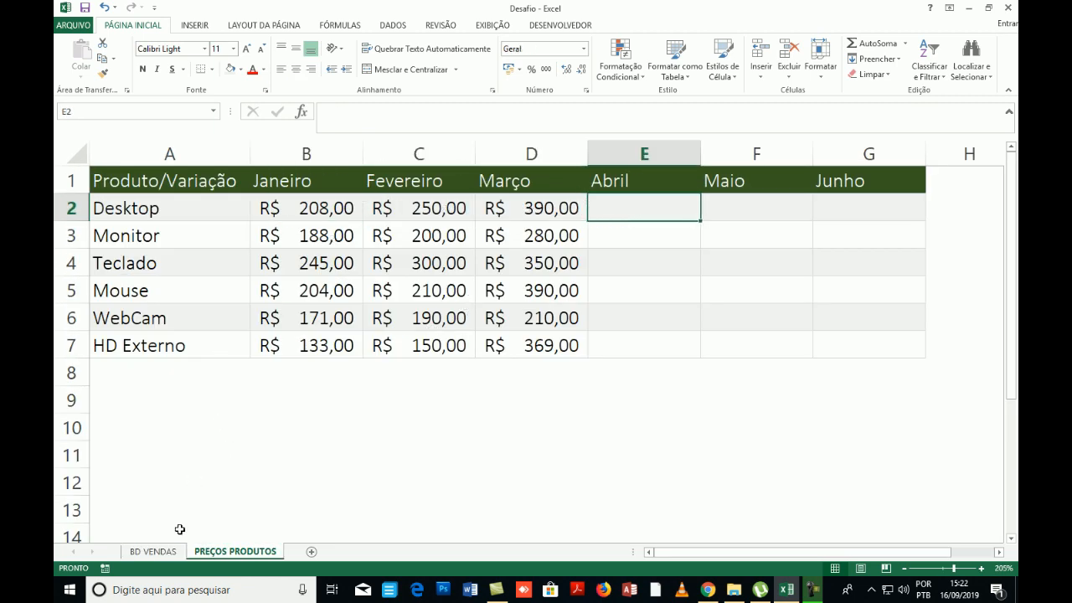
- Start a DESLOC formula in cell D2 of BD VENDAS with the absolute reference 'PREÇOS PRODUTOS'!$A$1
left_click(153, 552)
left_click(507, 341, "shift")
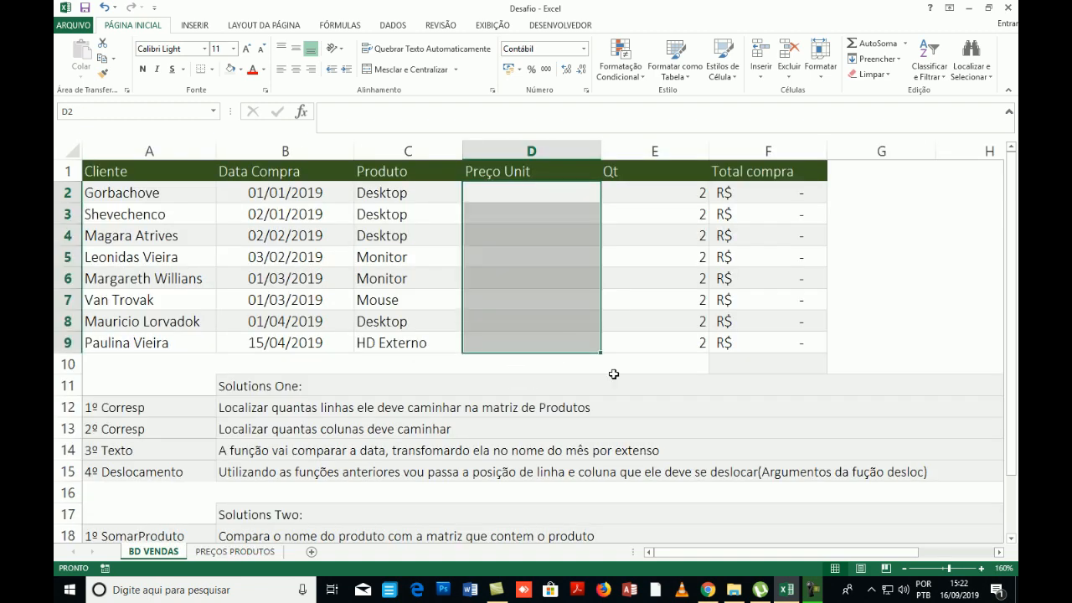
type("=desl")
key("Tab")
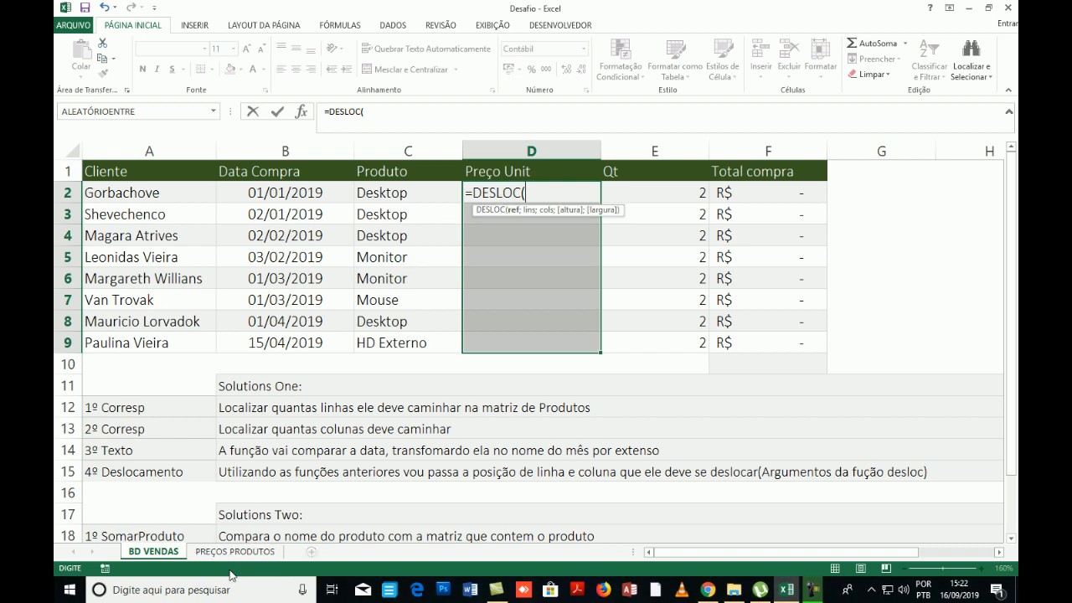
left_click(226, 552)
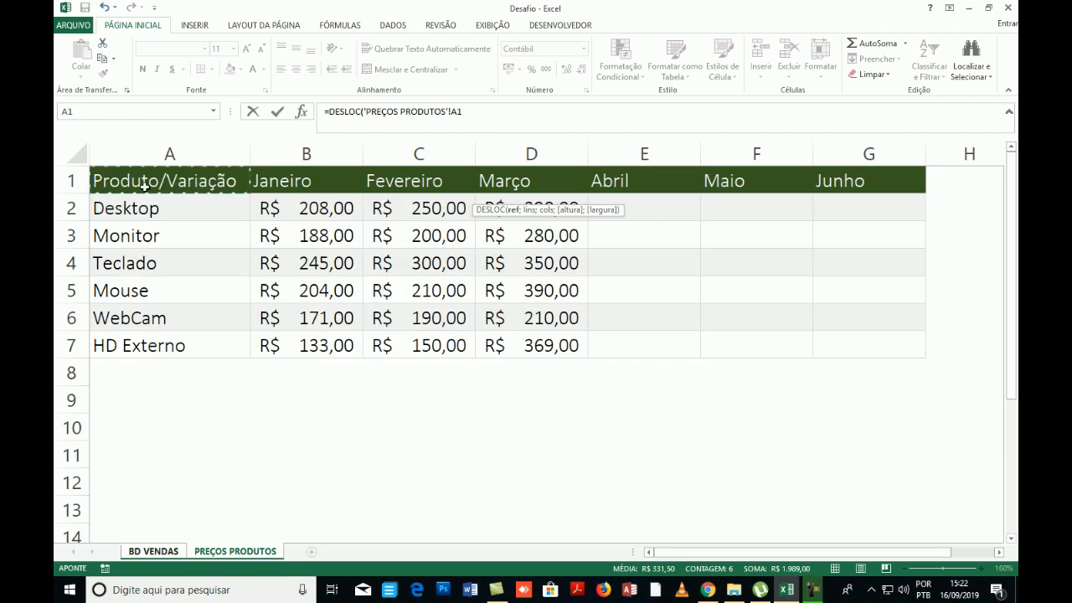
key("F4")
type(";")
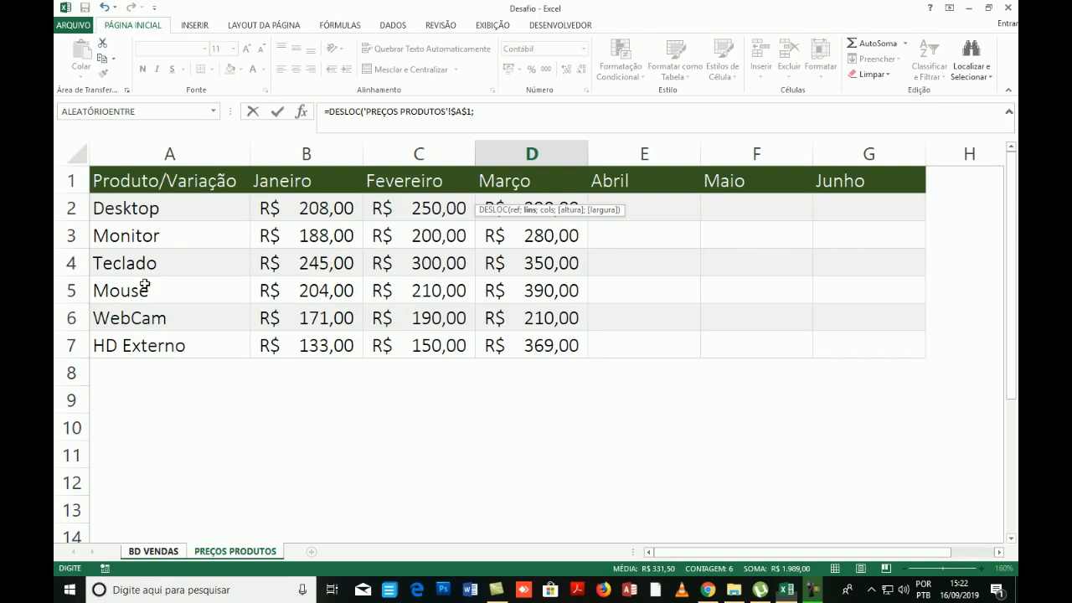
- Complete the DESLOC formula with a row offset of 1 and a column offset of 1
left_click(536, 119)
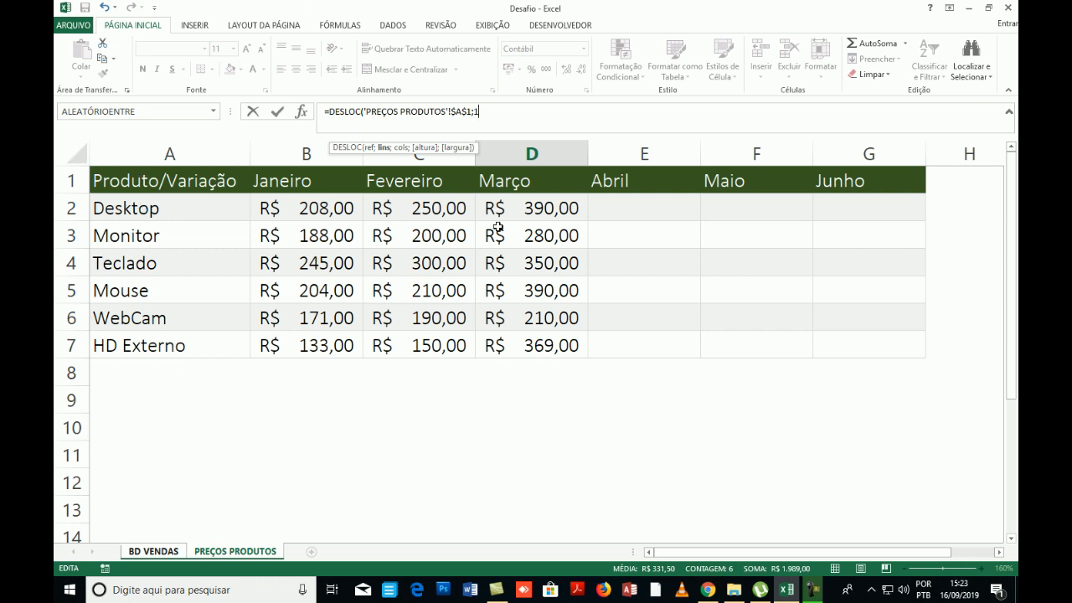
type(";1")
left_click(496, 132)
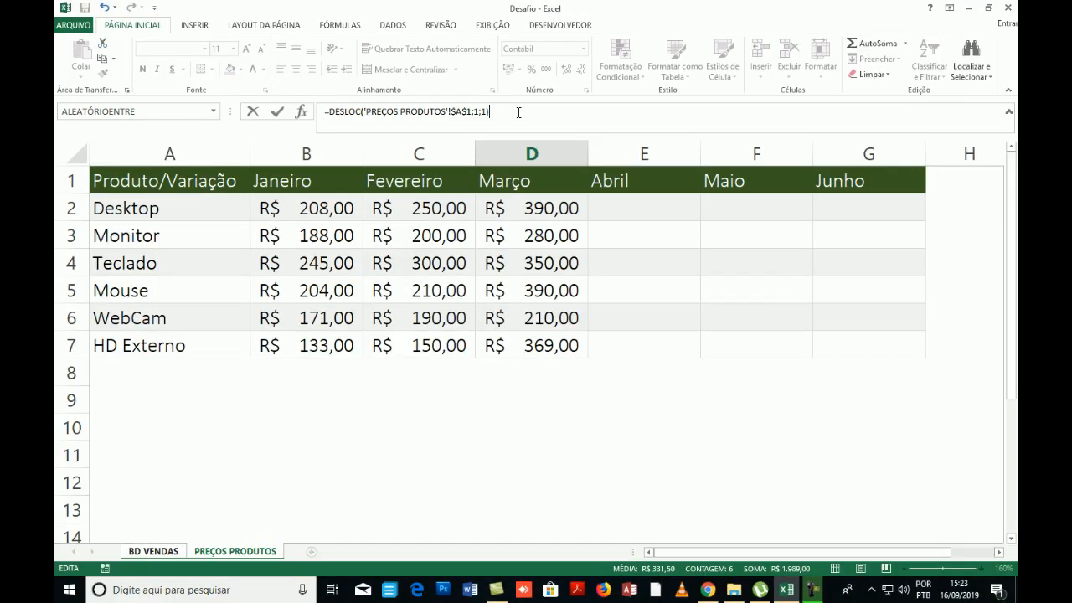
key("Return")
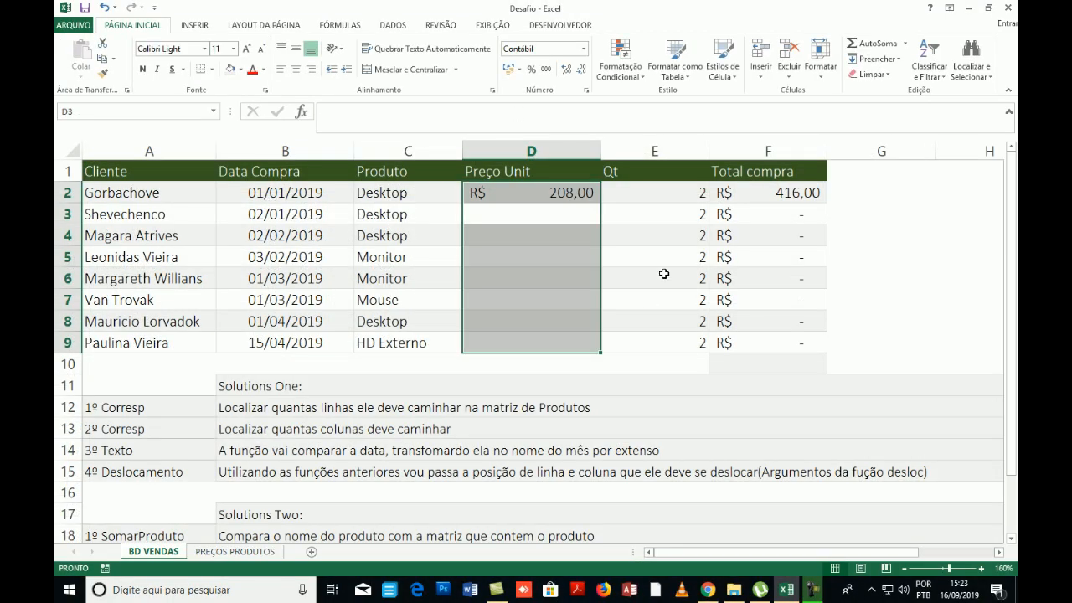
- Compare the unit price in D2 of BD VENDAS with the path from A1 to the Janeiro Desktop price in PREÇOS PRODUTOS
left_click(561, 199)
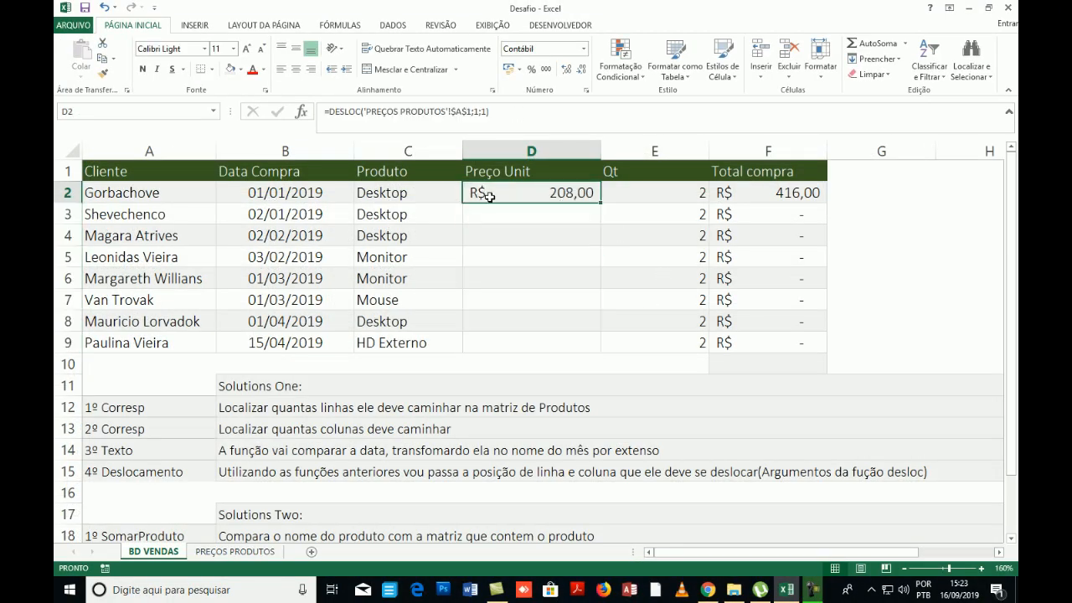
left_click(400, 196)
left_click(235, 552)
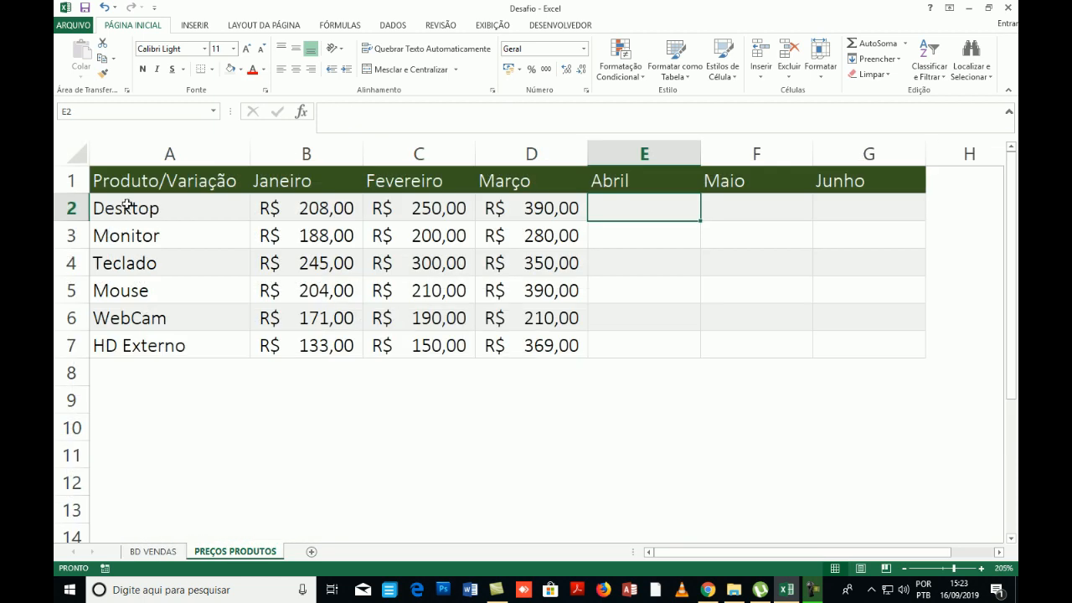
left_click(125, 184)
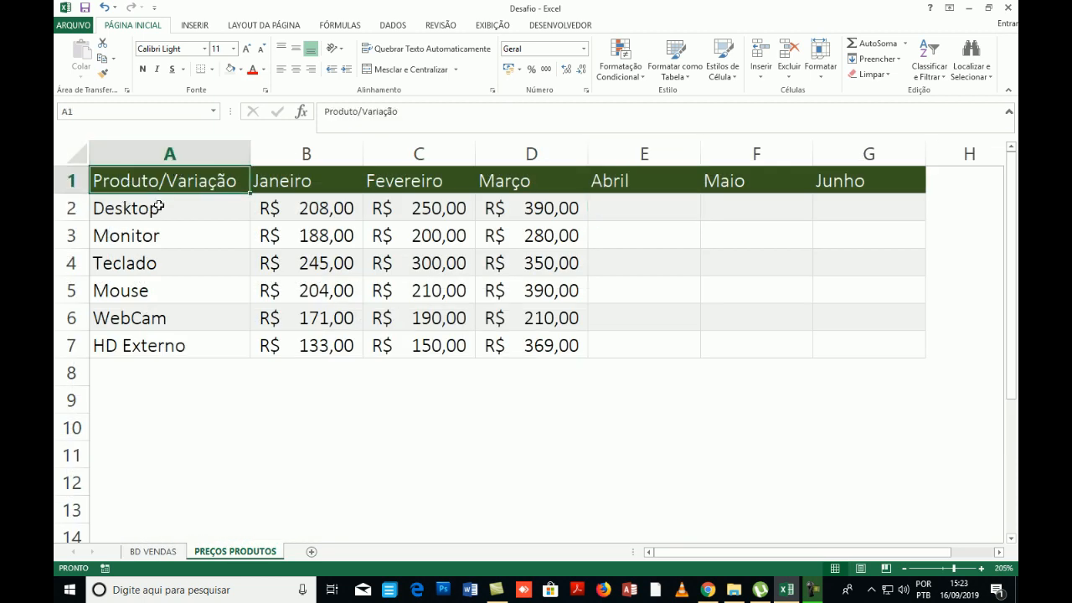
left_click(139, 209)
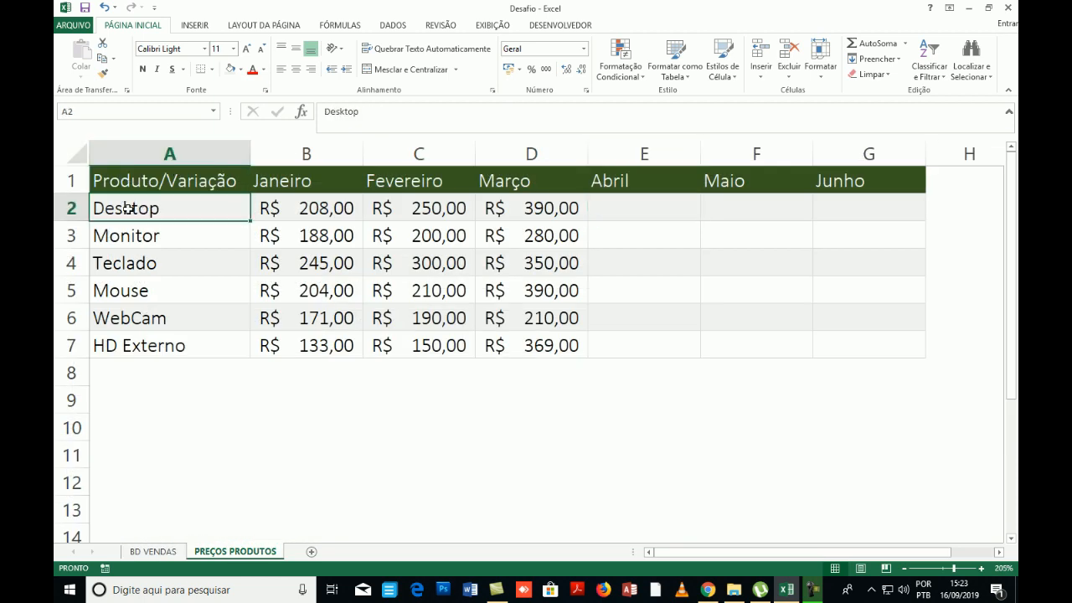
left_click(307, 205)
left_click(153, 552)
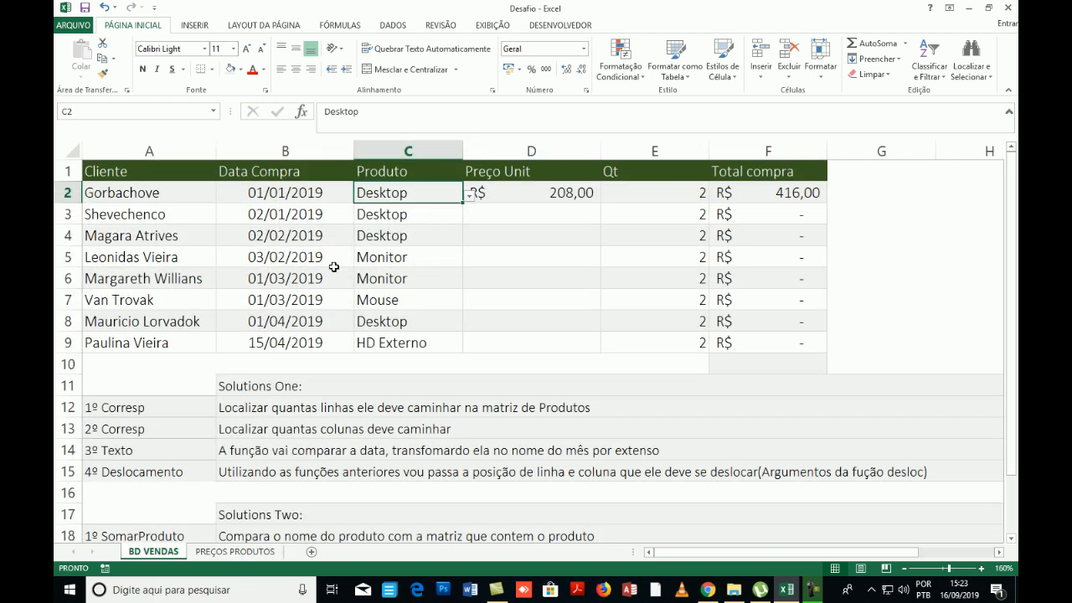
- Change the purchase date in B2 to 01/02/2019 and check the unit price formula in D2
left_click(279, 192)
double_click(279, 192)
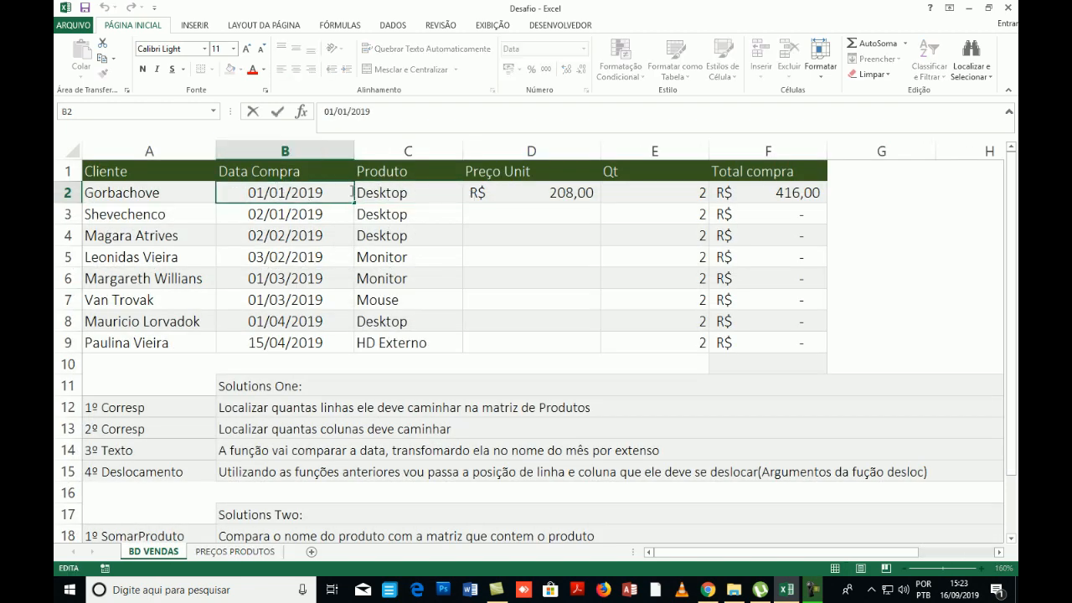
type("2")
key("Delete")
key("Return")
left_click(480, 191)
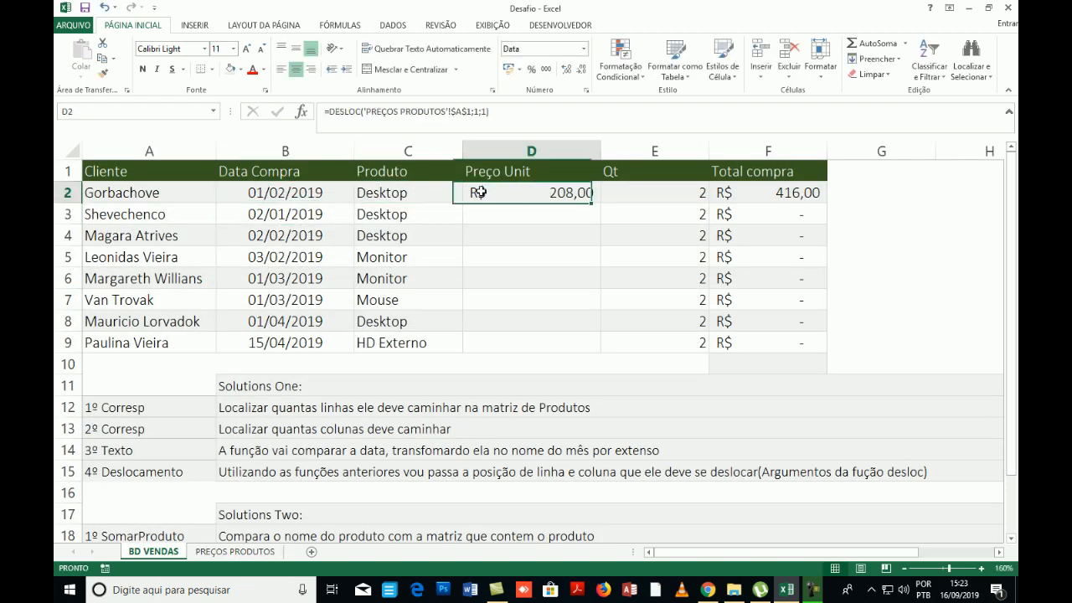
- Compare the purchase date in B2 with the Fevereiro Desktop price on the PREÇOS PRODUTOS sheet
left_click(252, 192)
left_click(234, 551)
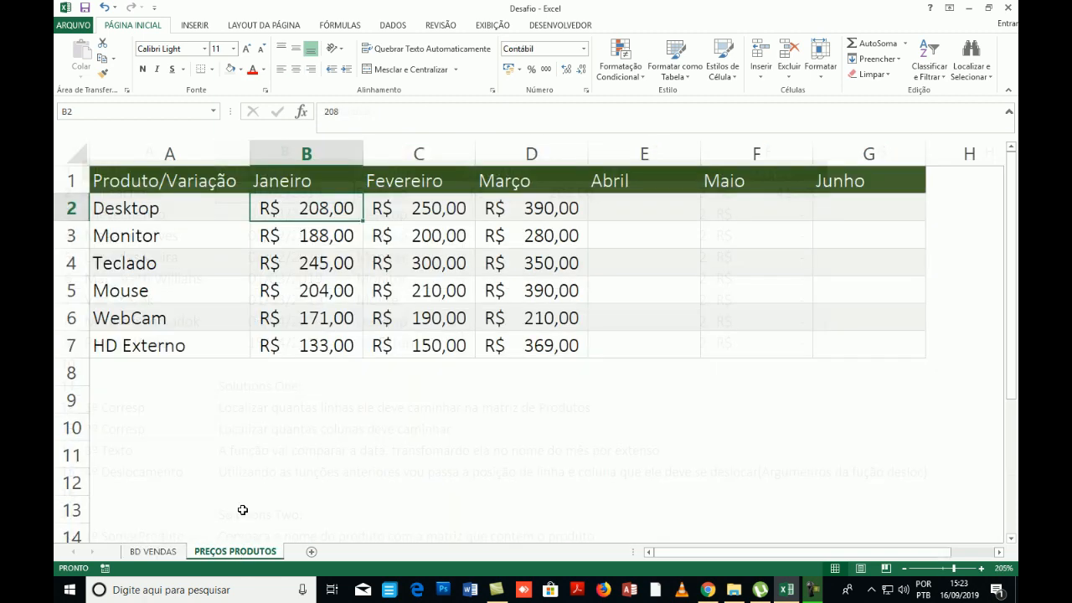
left_click(431, 194)
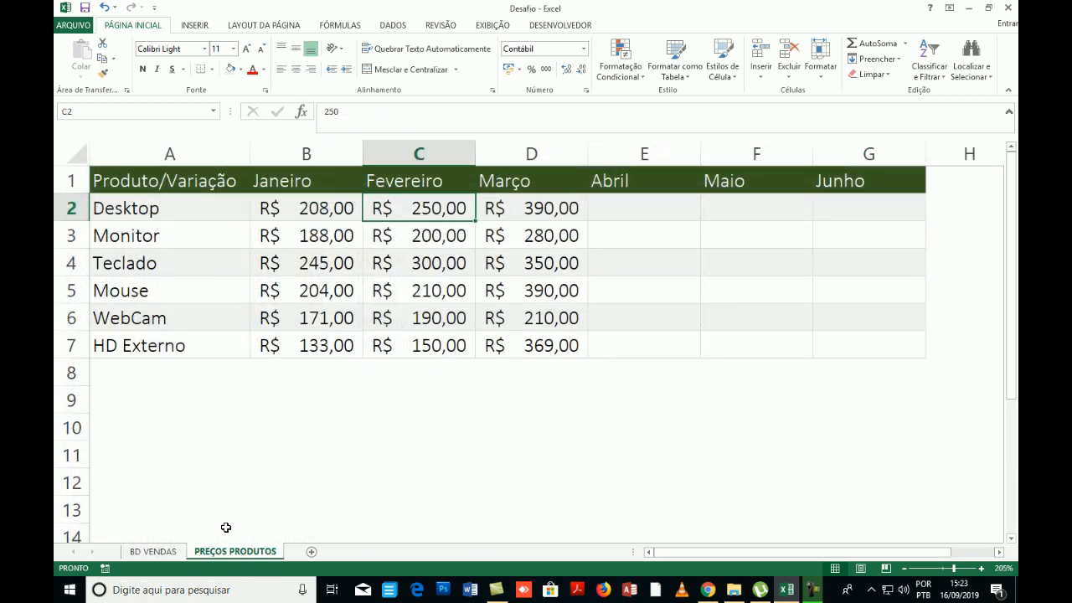
left_click(153, 551)
- Point out the fixed row and column arguments of the DESLOC formula in D2 and delete the formula
left_click(550, 198)
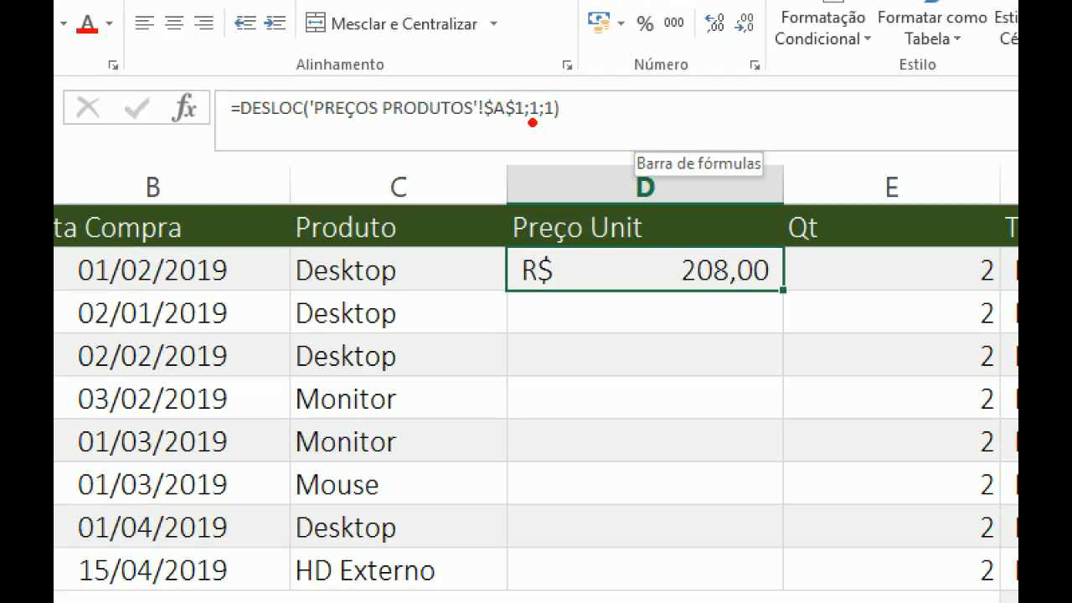
left_click_drag(536, 123, 517, 178)
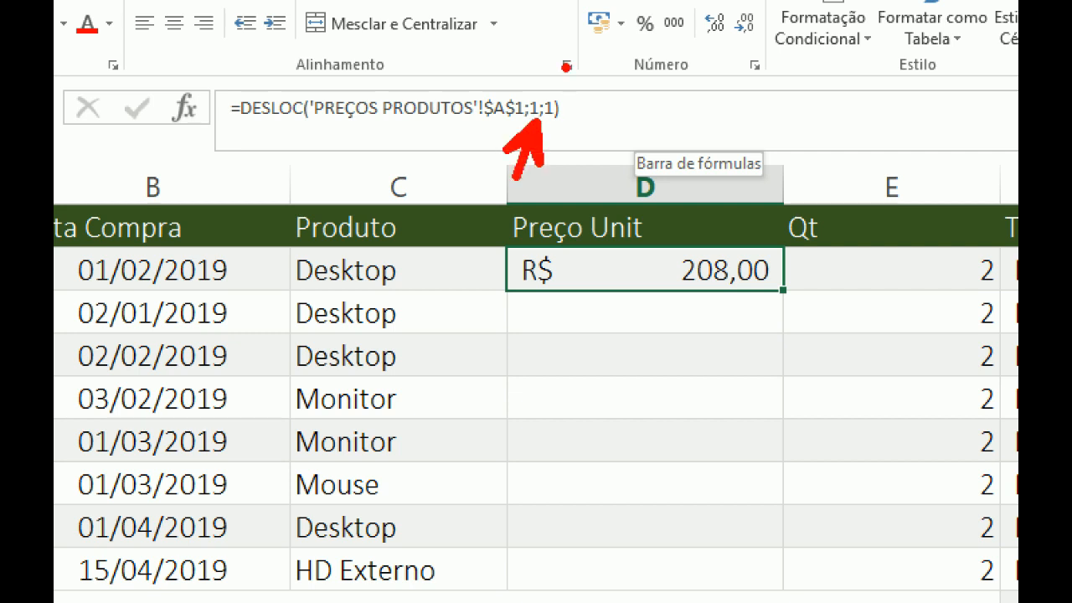
left_click_drag(555, 98, 637, 3)
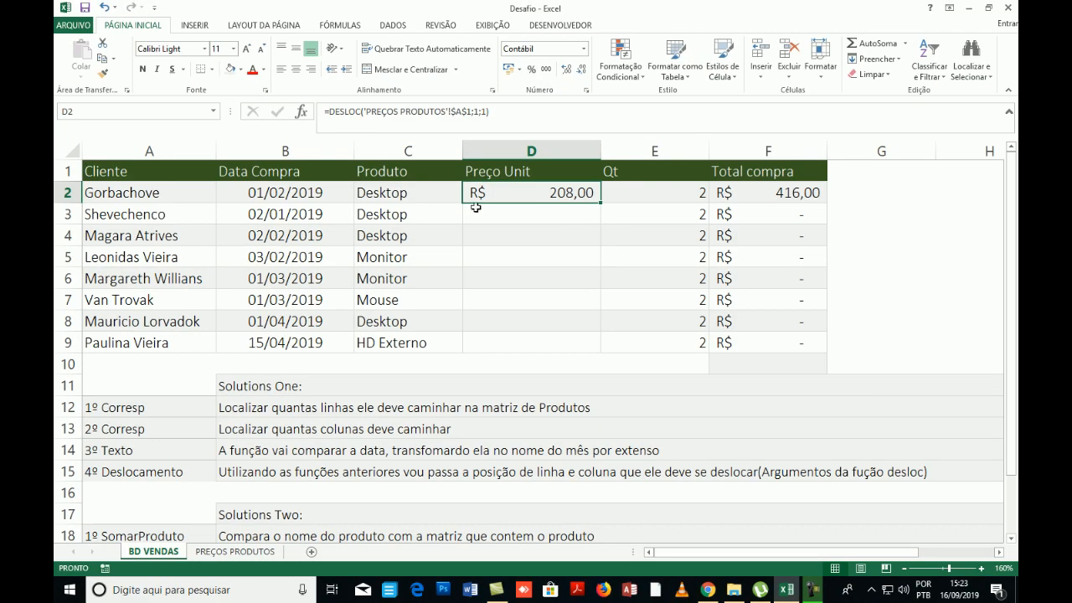
key("Delete")
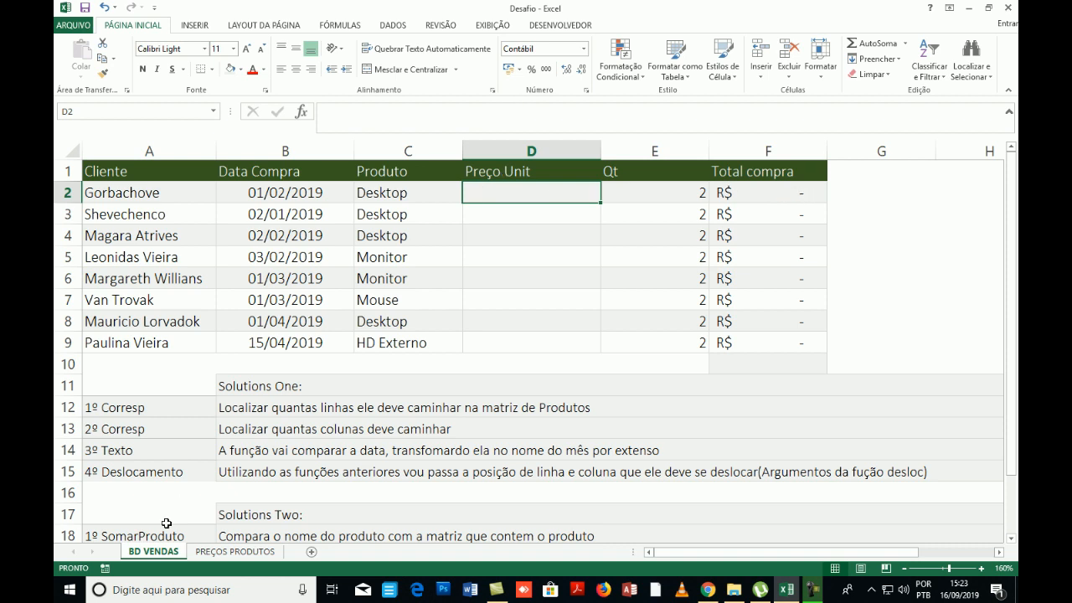
- Mark up the Solutions One steps, linking 3º Texto to 2º Corresp, circling the date in B8, boxing the first three functions and pointing to 4º Deslocamento
left_click(106, 405)
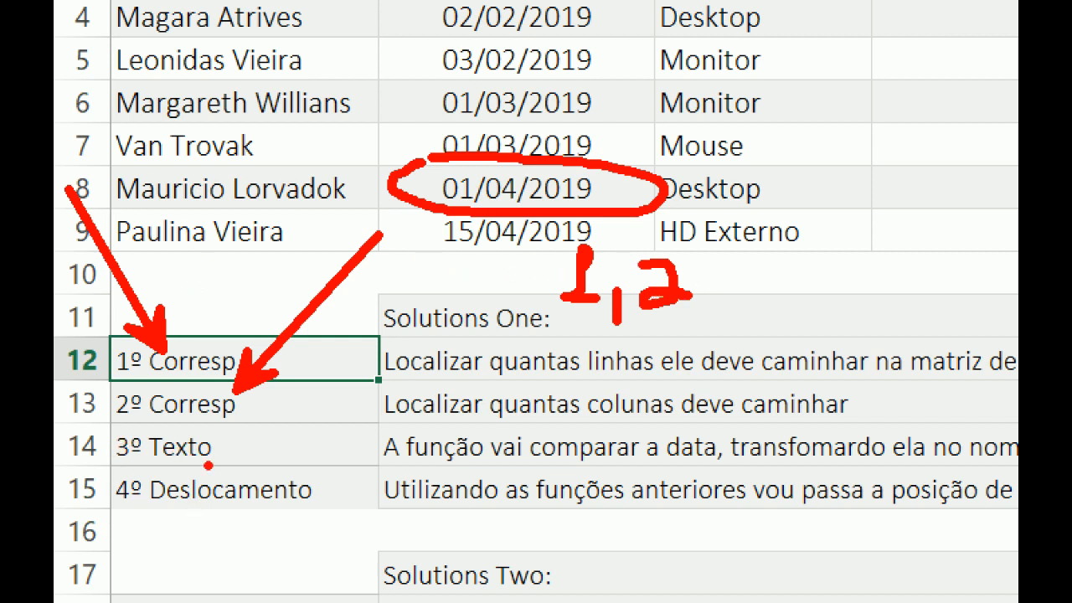
mouse_move(214, 459)
left_mouse_down()
mouse_move(237, 457)
mouse_move(287, 411)
mouse_move(222, 402)
mouse_move(287, 433)
left_mouse_up()
mouse_move(511, 162)
left_mouse_down()
mouse_move(427, 178)
mouse_move(520, 223)
mouse_move(576, 157)
left_mouse_up()
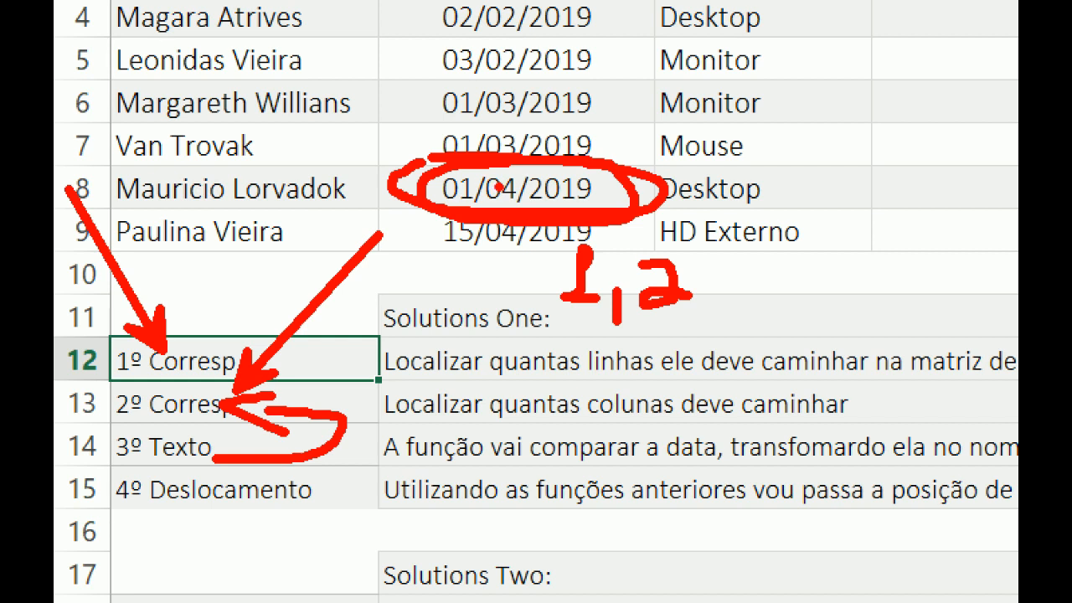
left_click_drag(105, 342, 205, 342)
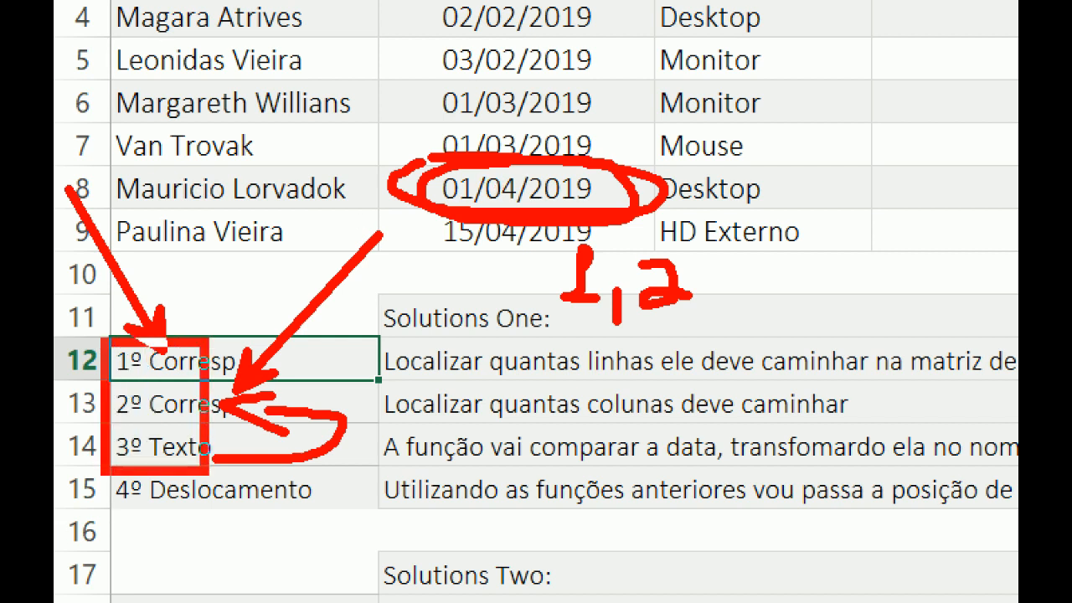
left_click_drag(206, 466, 343, 468)
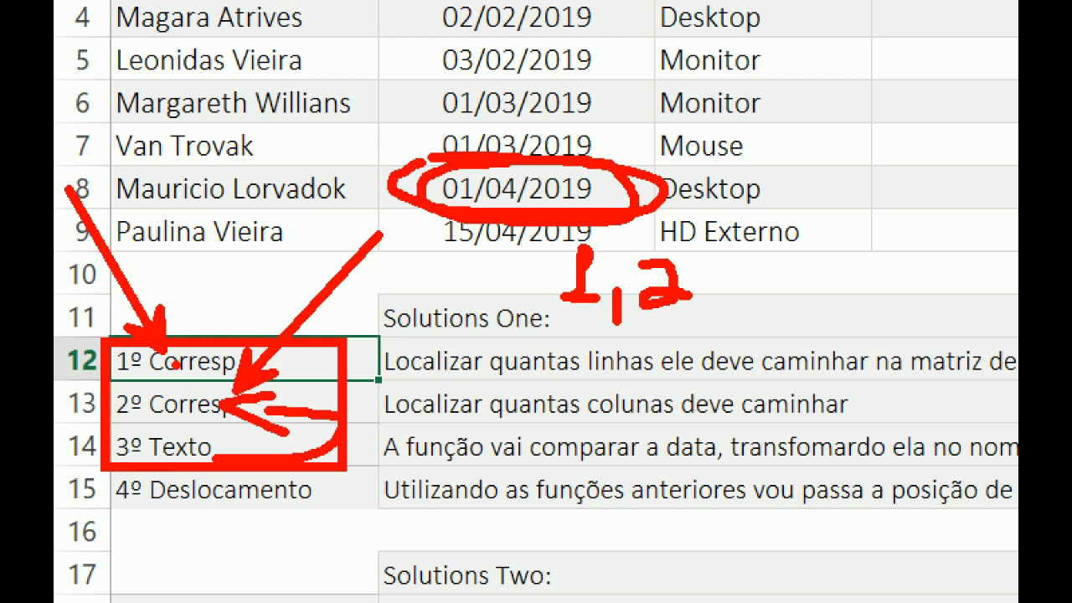
left_click_drag(256, 527, 301, 602)
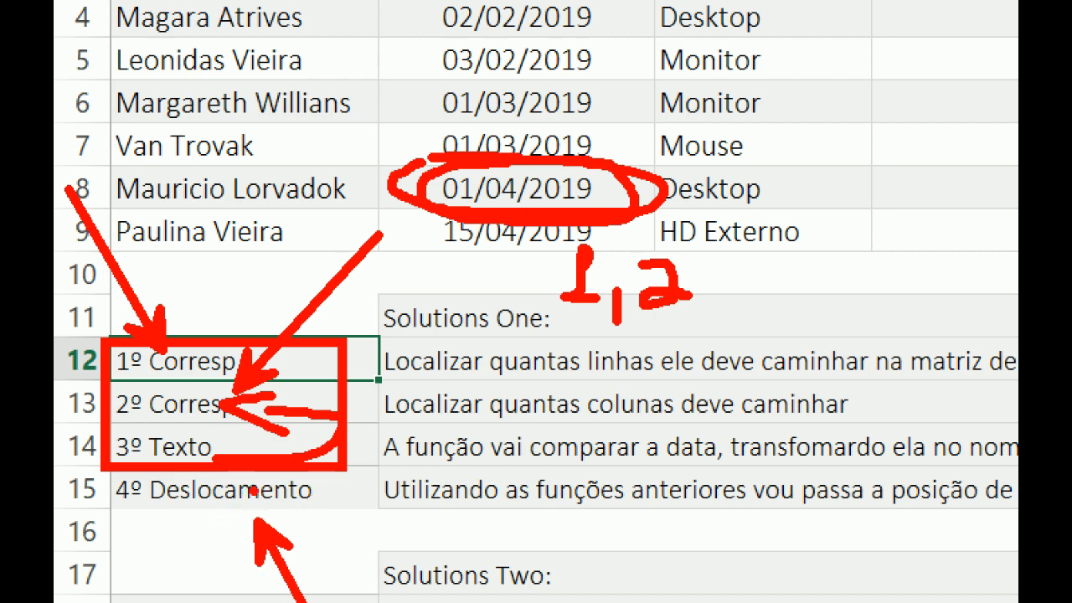
key("Escape")
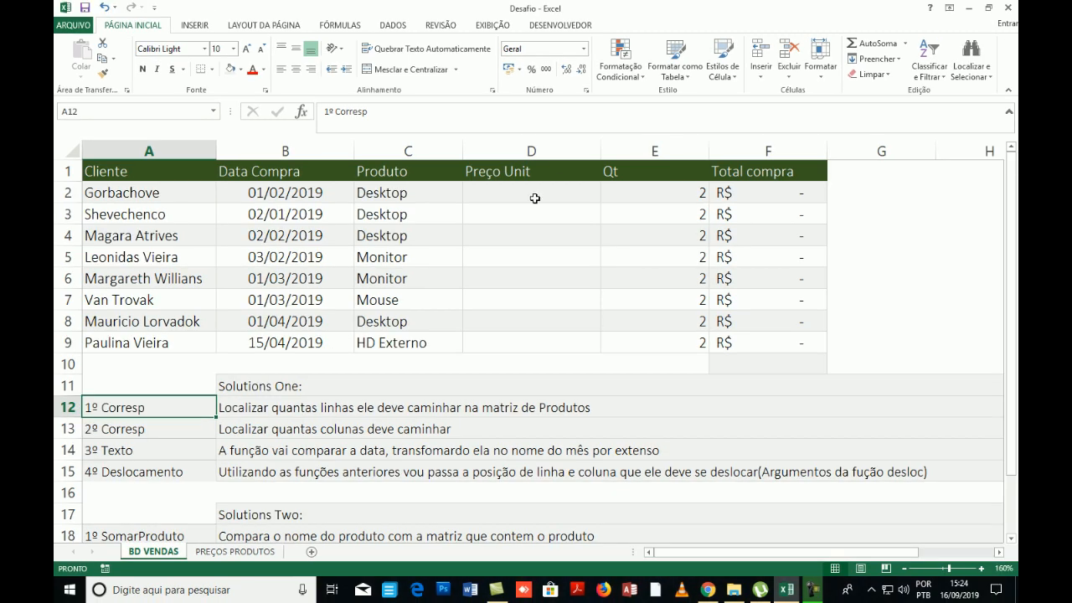
- Examine the month headers from Janeiro to Junho, B1:G1, on the PREÇOS PRODUTOS sheet
left_click(532, 193)
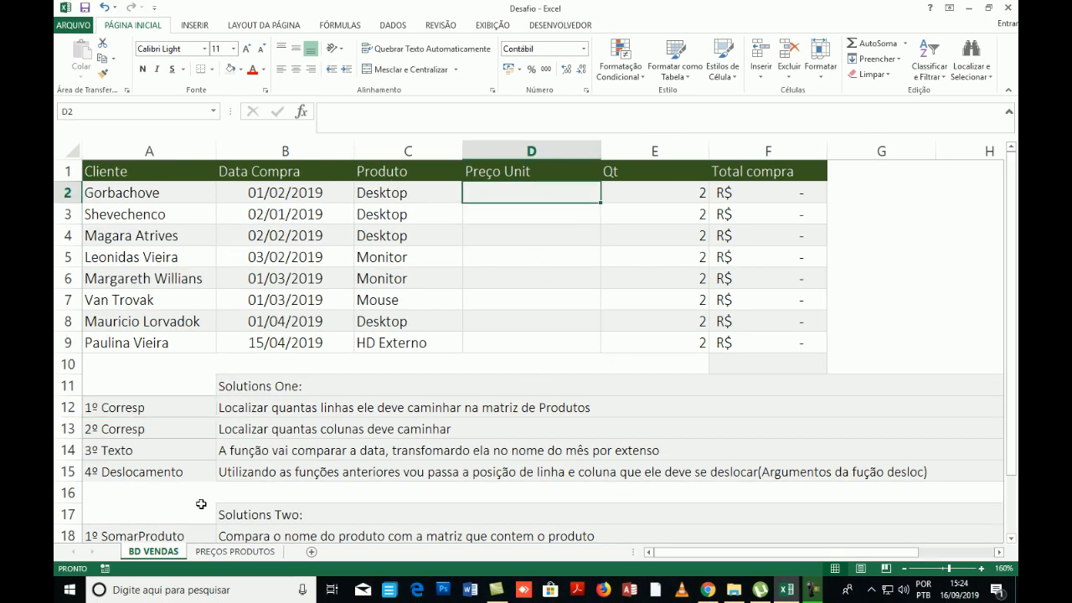
left_click(231, 552)
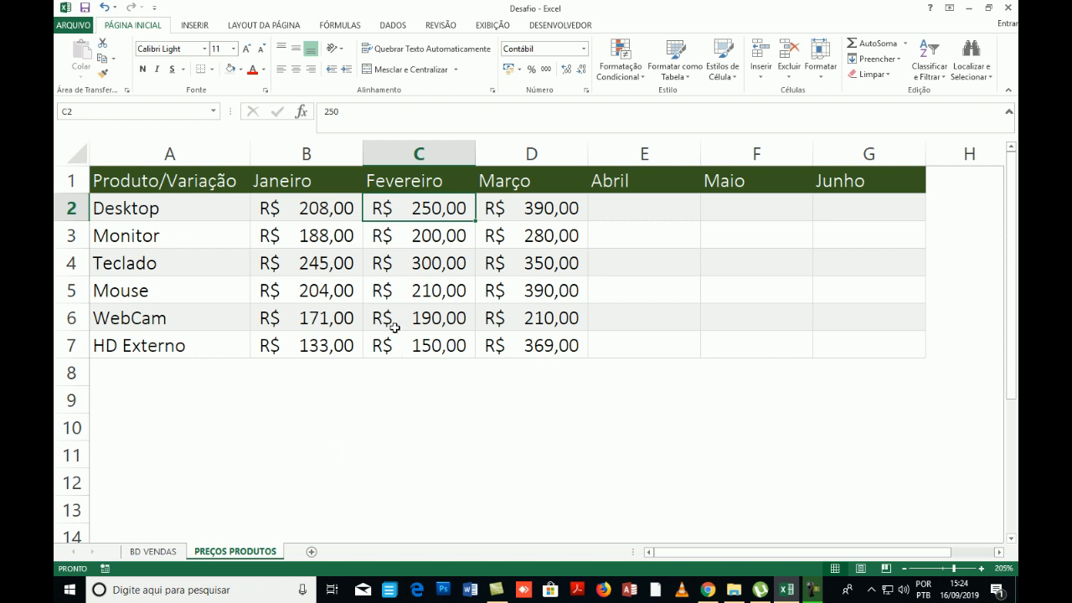
left_click(275, 180)
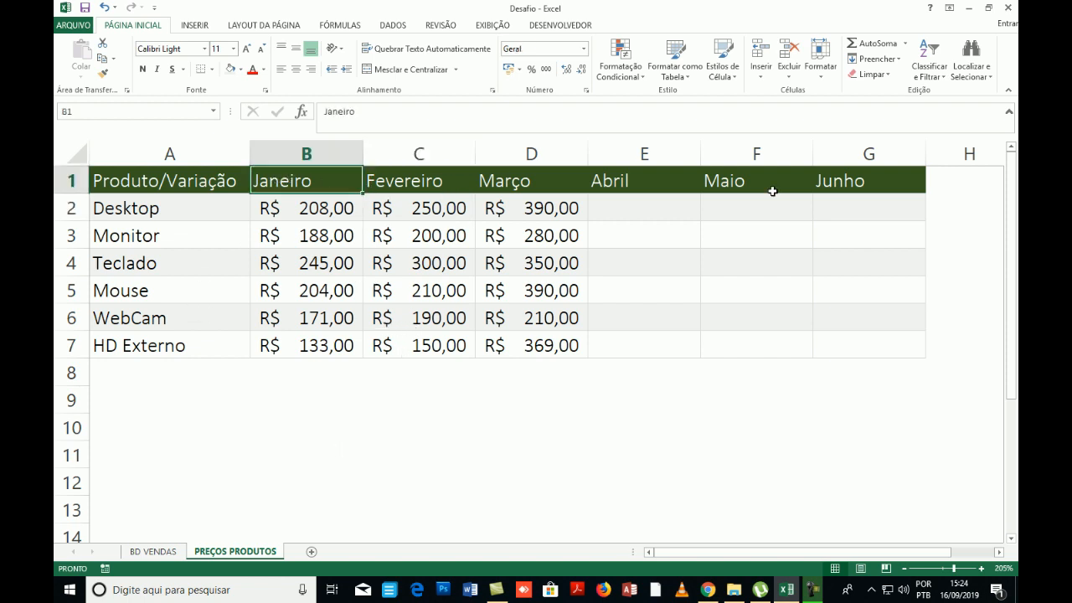
left_click(854, 180, "shift")
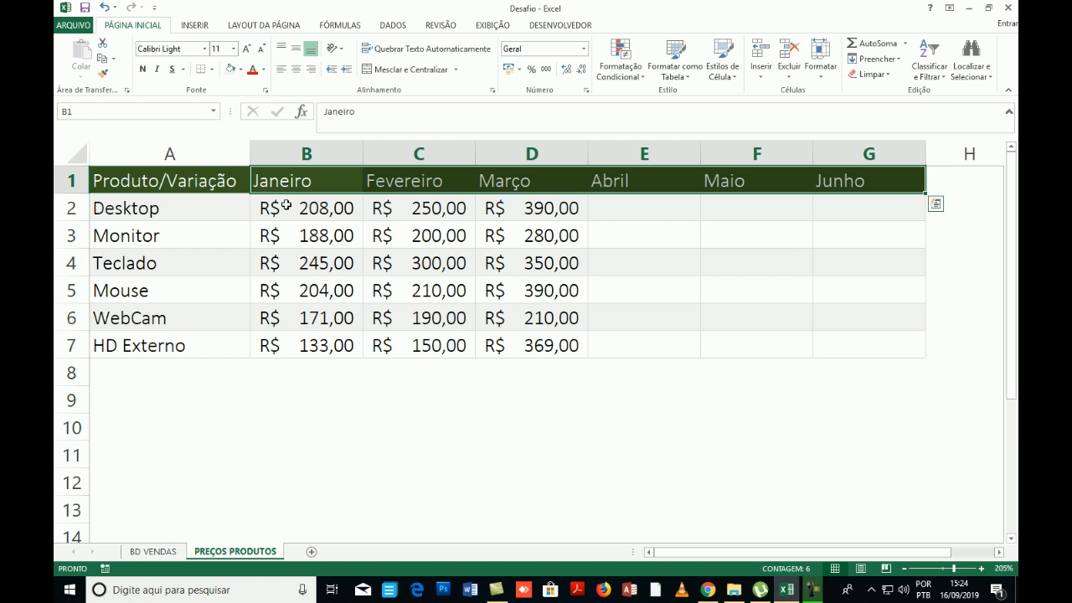
- Examine the product list from Desktop to HD Externo, A2:A7, on the PREÇOS PRODUTOS sheet
left_click(120, 215)
left_click(137, 351, "shift")
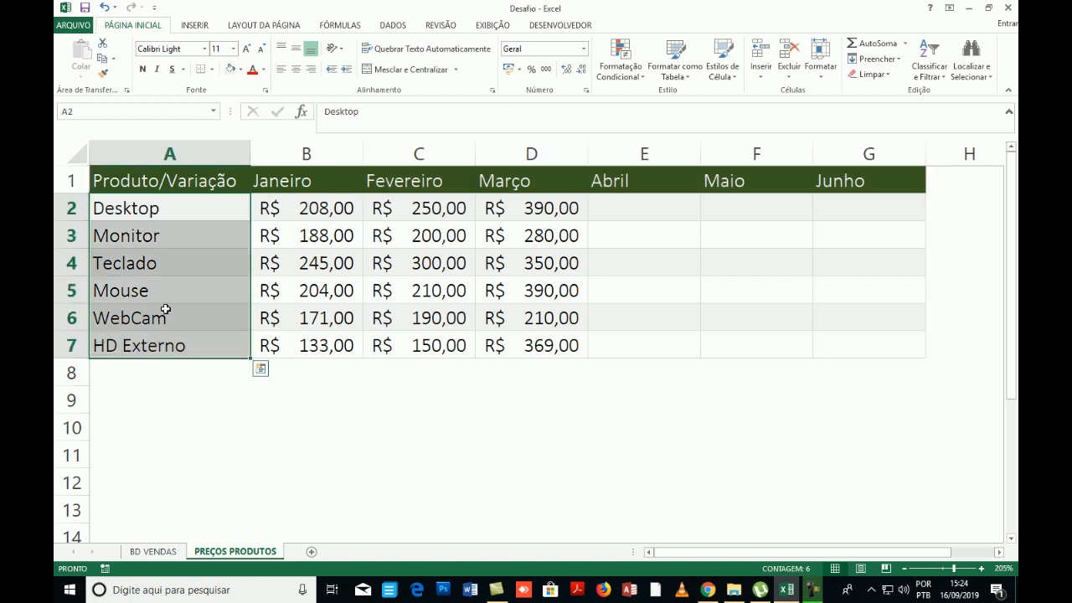
left_click(318, 429)
left_click(173, 214)
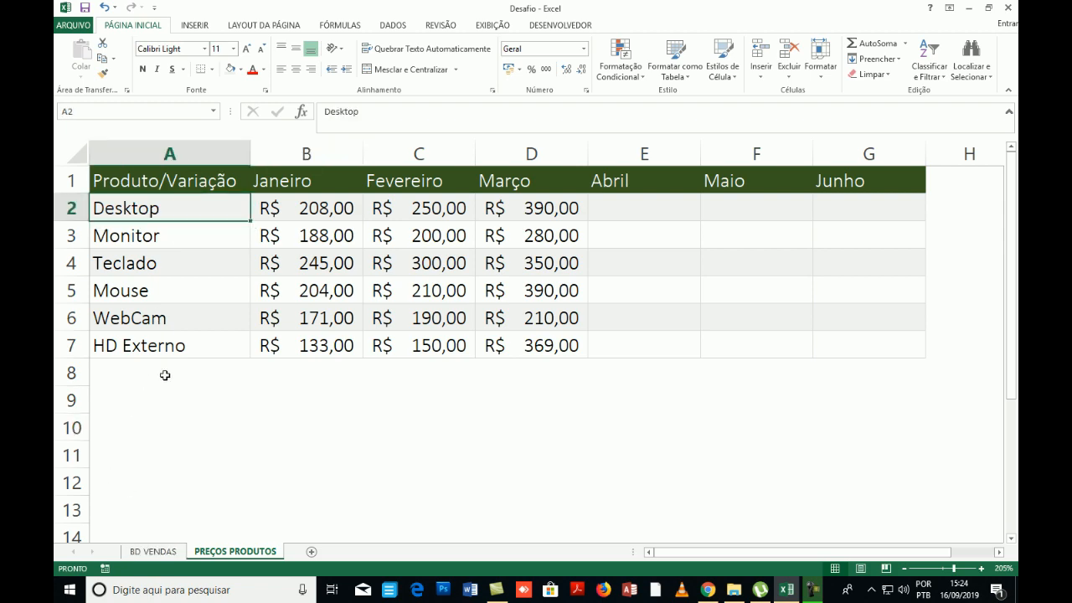
left_click(155, 349, "shift")
scroll(171, 353, "up", 2)
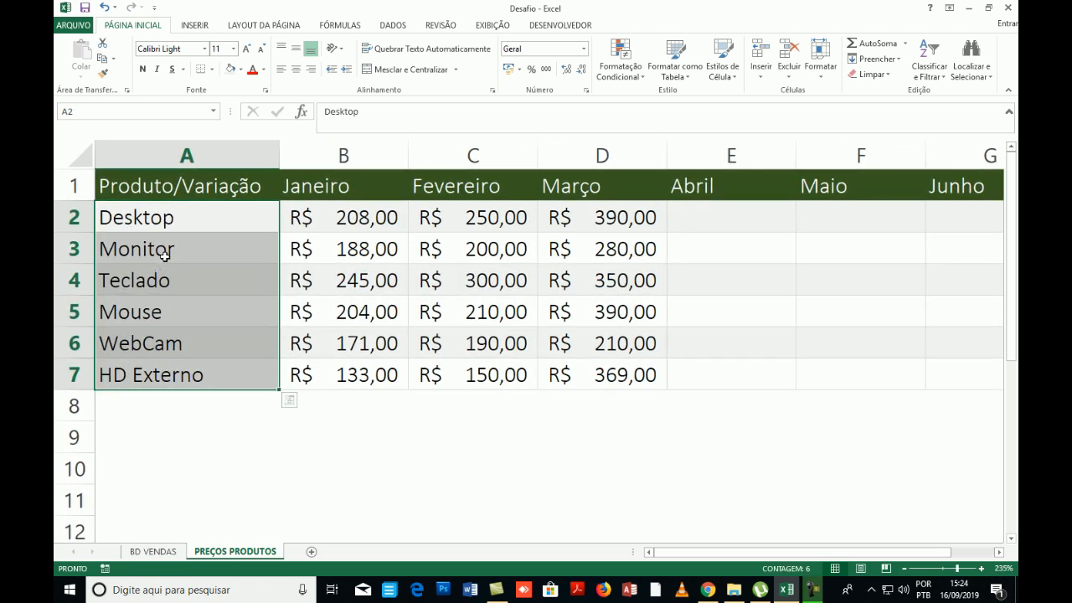
- Name the product list A2:A7 on the PREÇOS PRODUTOS sheet as Produtos
left_click(174, 224)
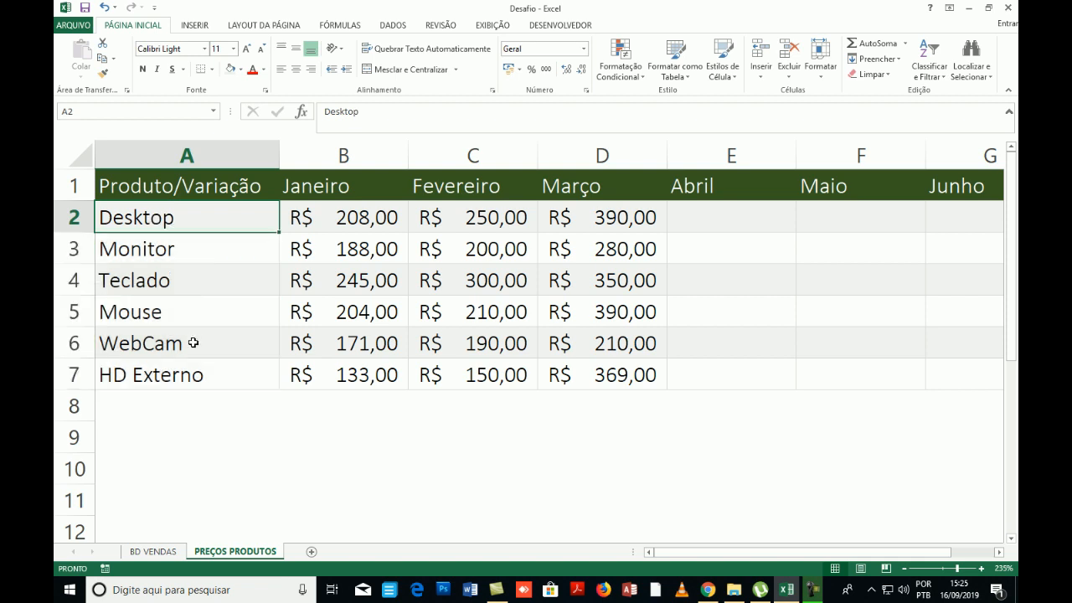
left_click(186, 374, "shift")
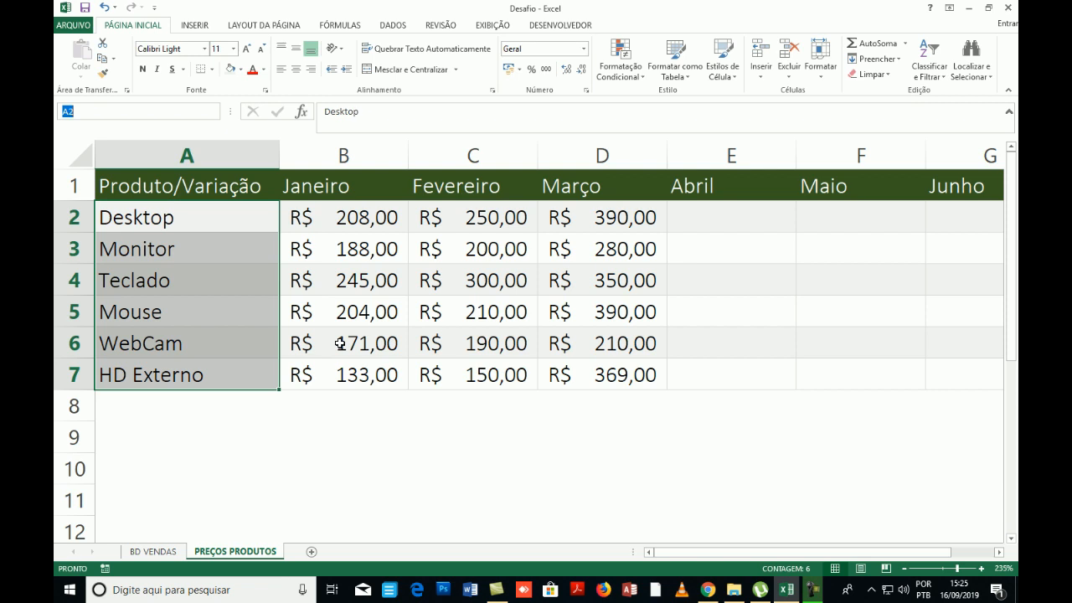
key("Return")
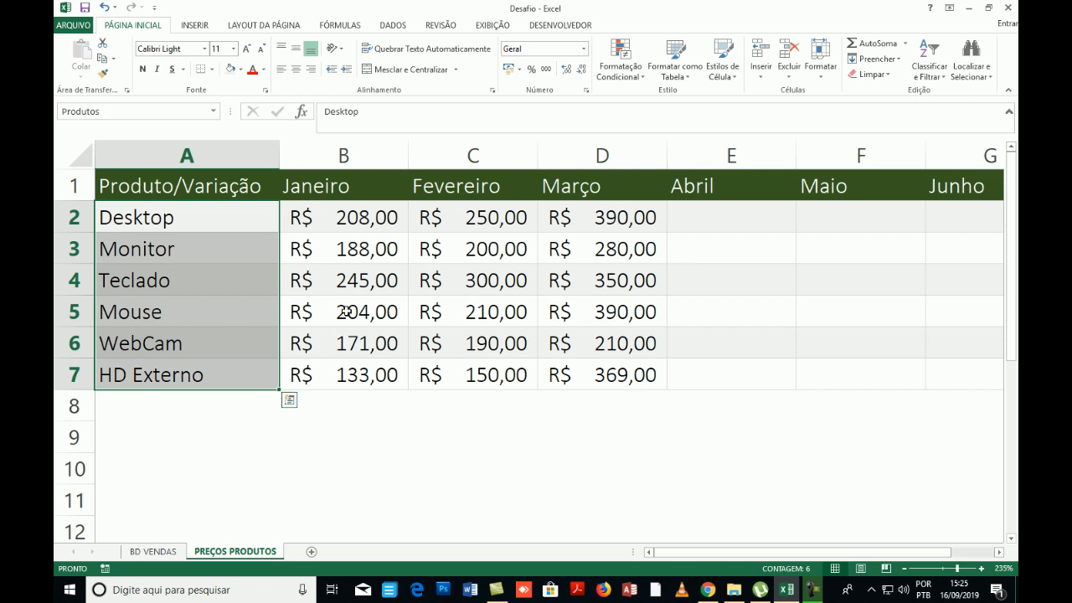
- Name the month headers from Janeiro to Junho, B1:G1, as Meses
left_click(354, 185)
left_click(1000, 553)
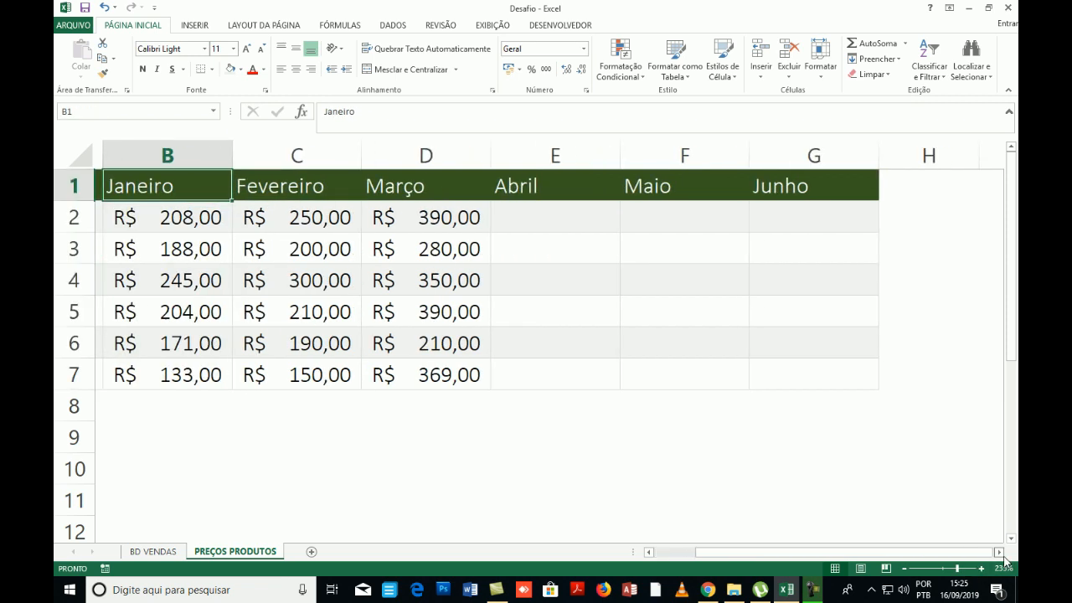
left_click(1000, 553)
key("ctrl+shift+Right")
left_click(173, 112)
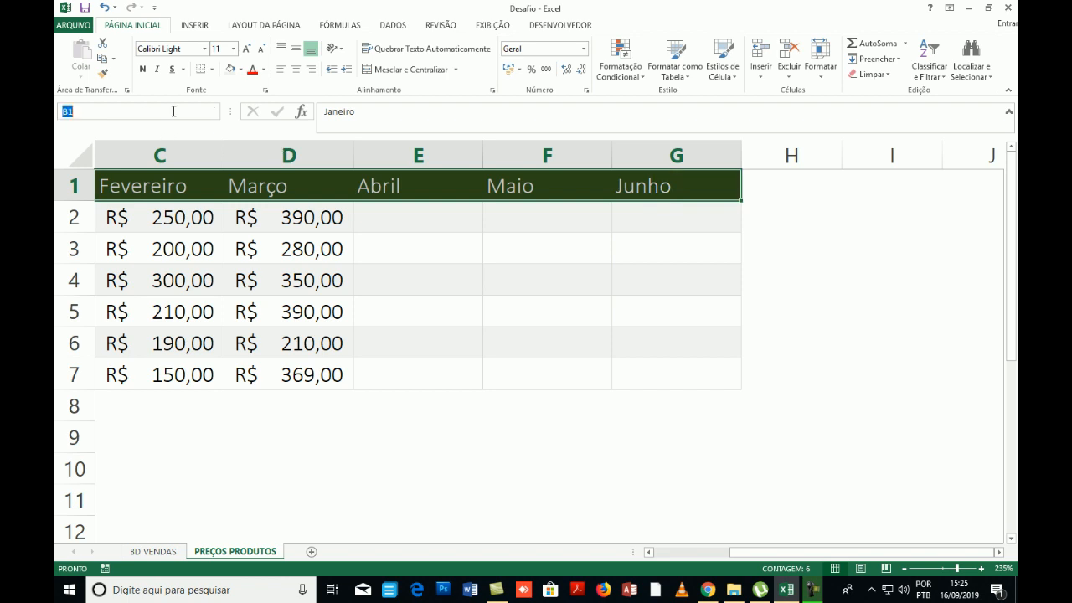
type("Meses")
key("Return")
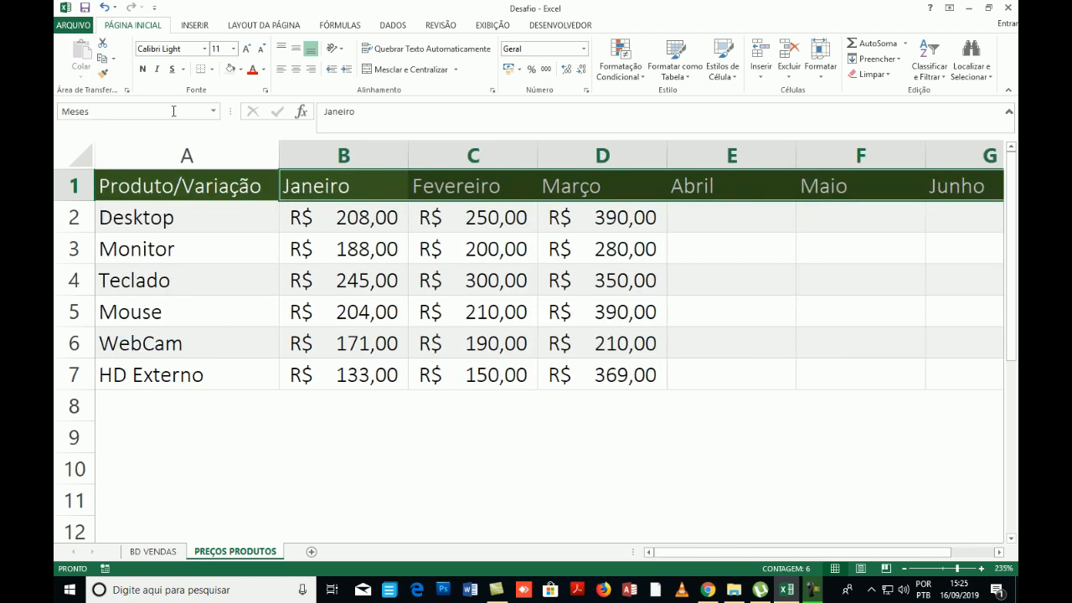
- Check the named ranges by reselecting the product list A2:A7 and the month headers B1:G1
left_click(688, 331)
left_click(232, 237)
left_click(217, 220)
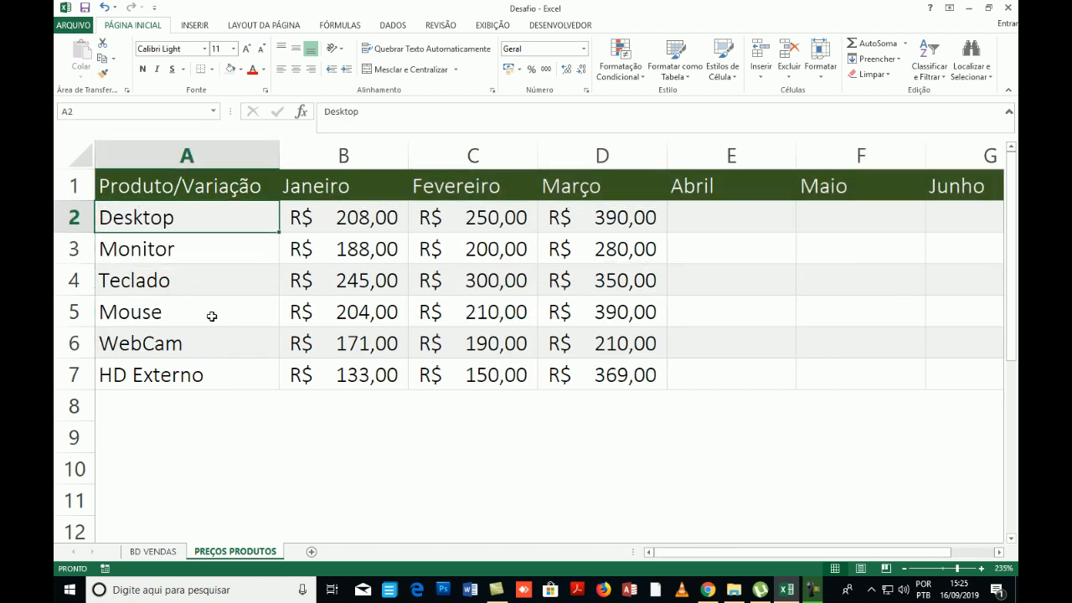
left_click(227, 374, "shift")
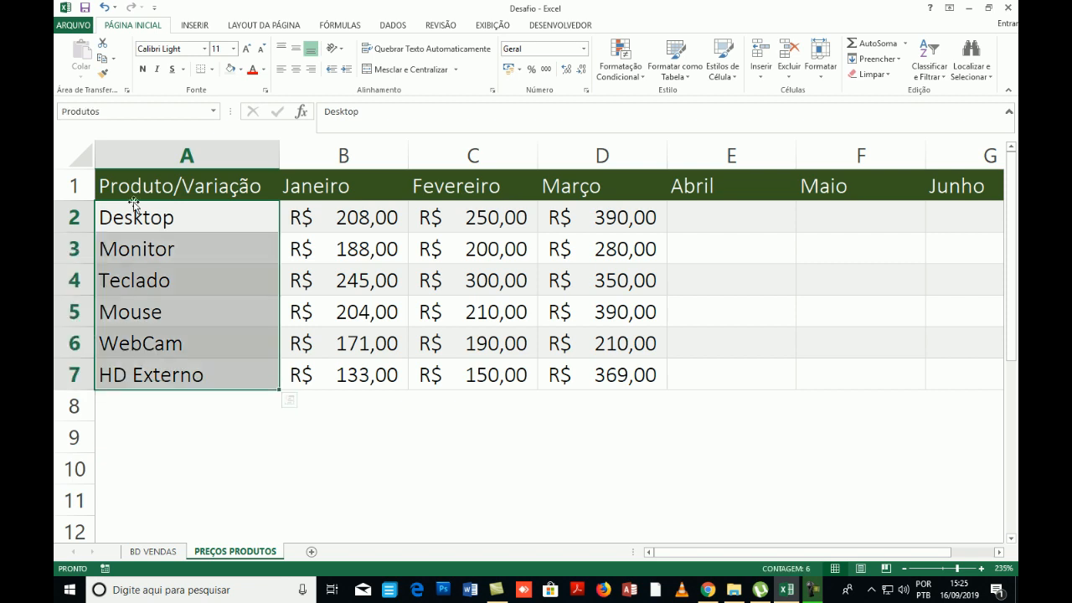
left_click(367, 184)
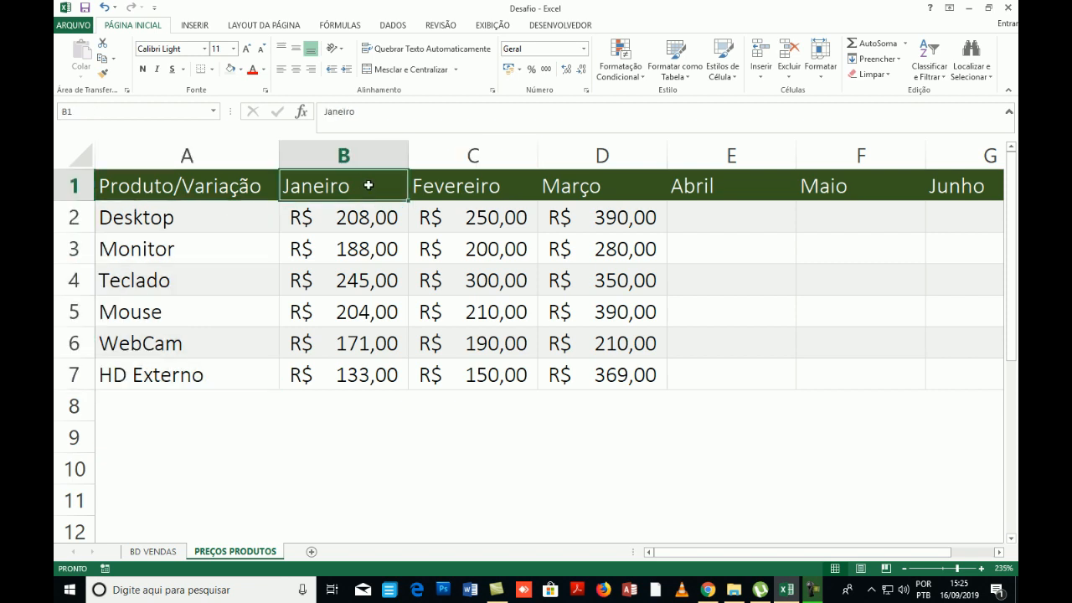
key("ctrl+shift+Right")
left_click(596, 398)
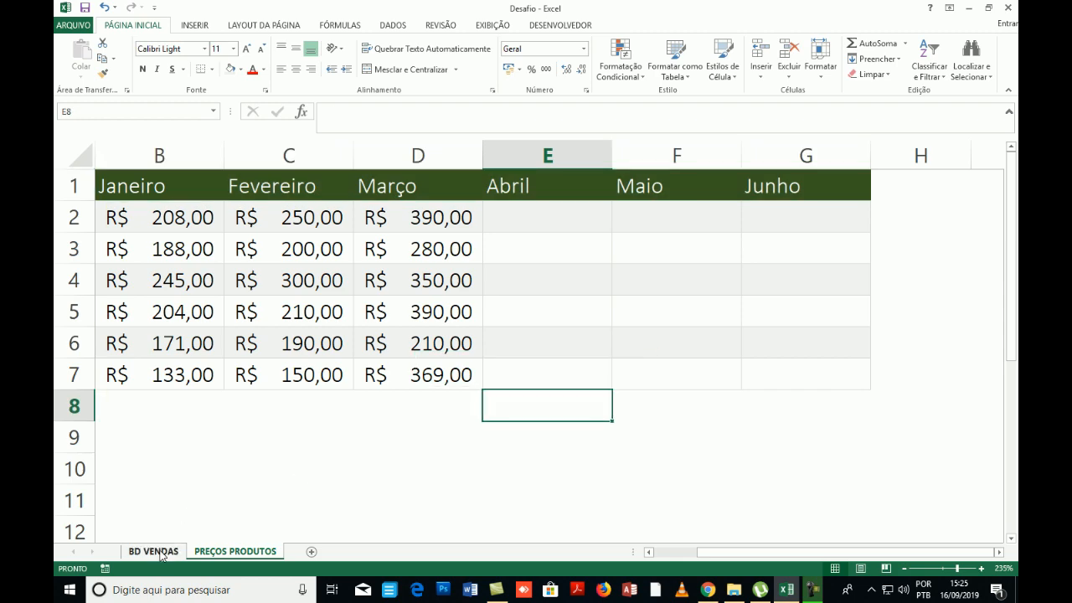
- Review the product in C2 on BD VENDAS and the Janeiro prices, B2:B7, on PREÇOS PRODUTOS
left_click(152, 551)
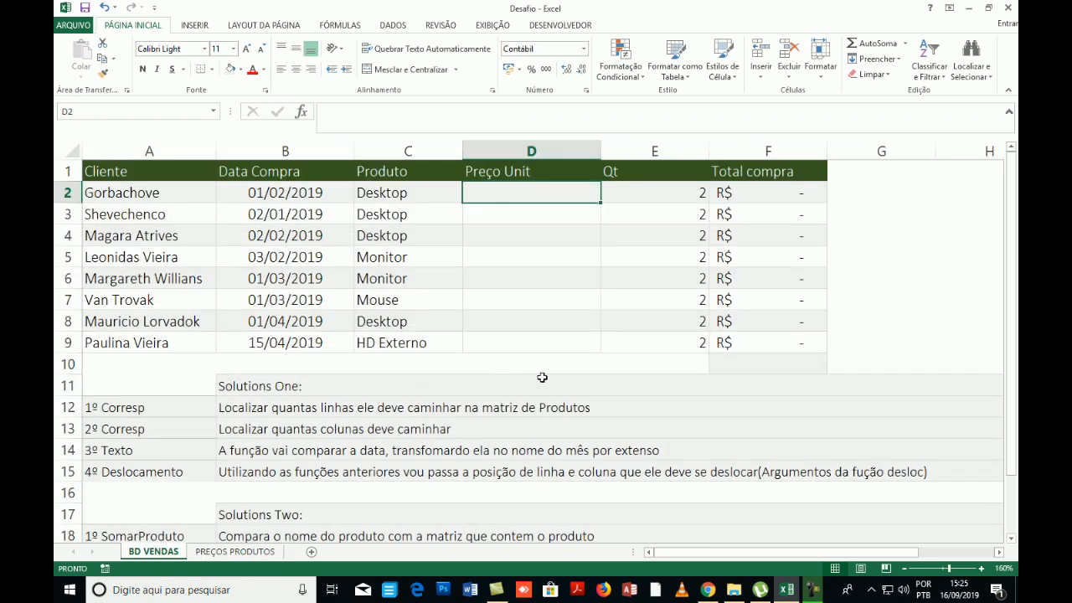
scroll(536, 348, "down", 1)
scroll(536, 348, "up", 1)
left_click(999, 552)
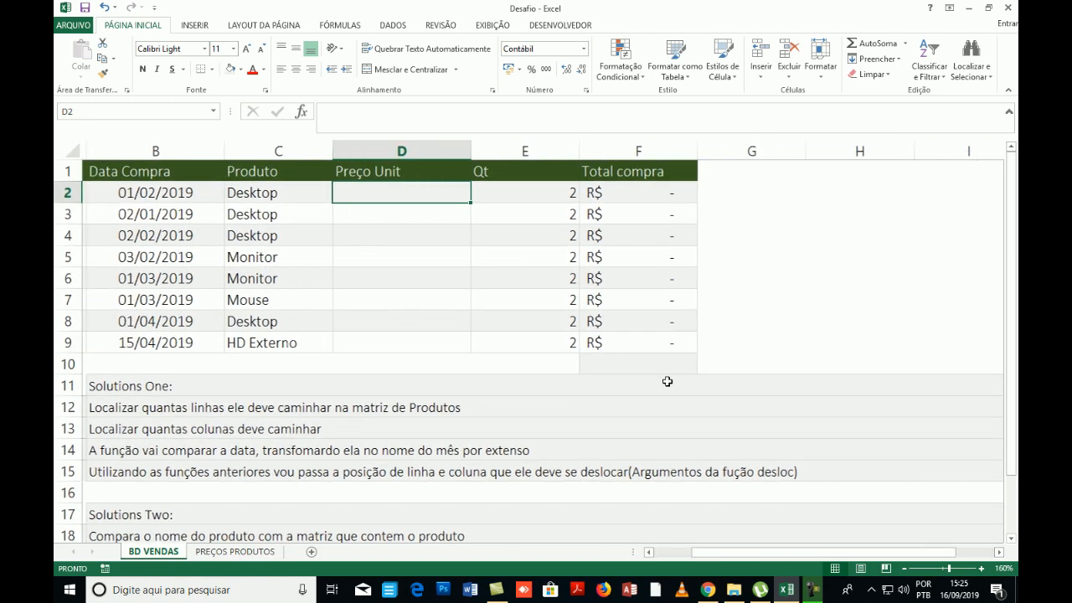
left_click(718, 201)
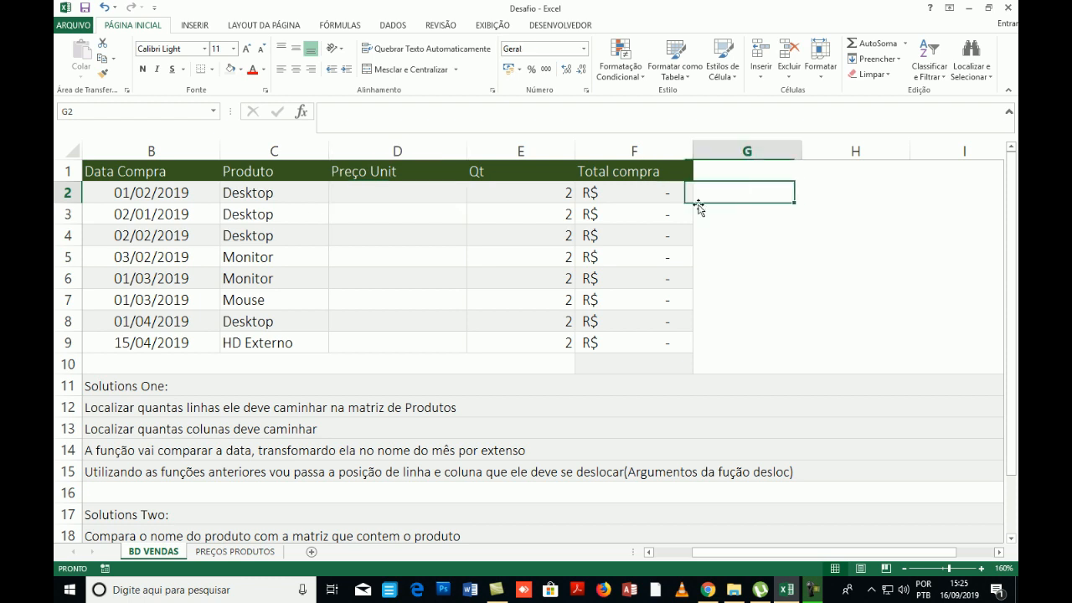
left_click(241, 189)
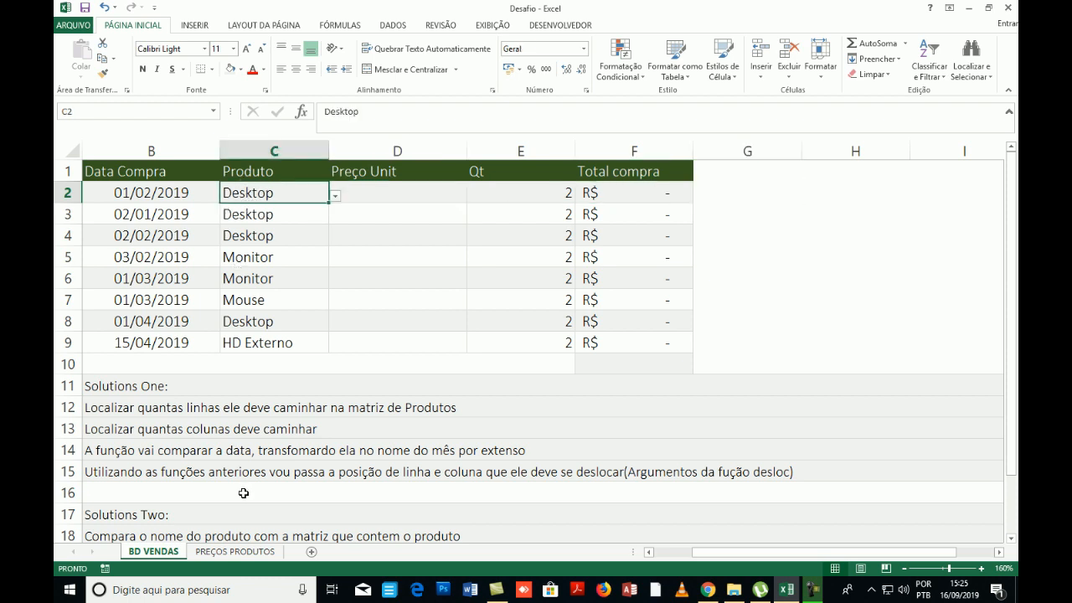
left_click(235, 551)
left_click_drag(142, 220, 140, 377)
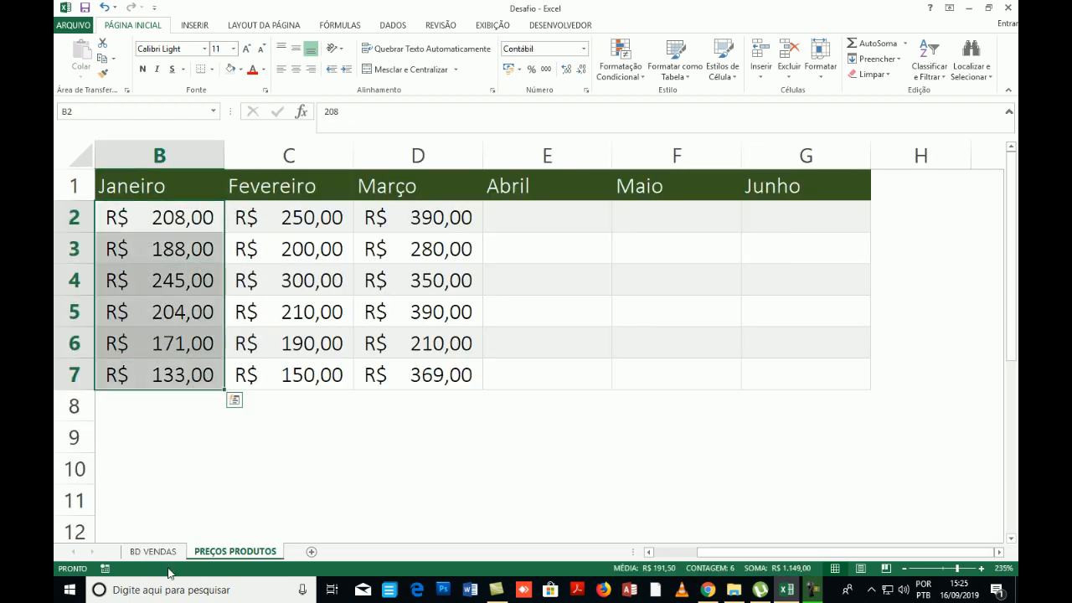
left_click(153, 551)
- Start a CORRESP formula in G2 of BD VENDAS with the product in C2 as lookup value
left_click(735, 202)
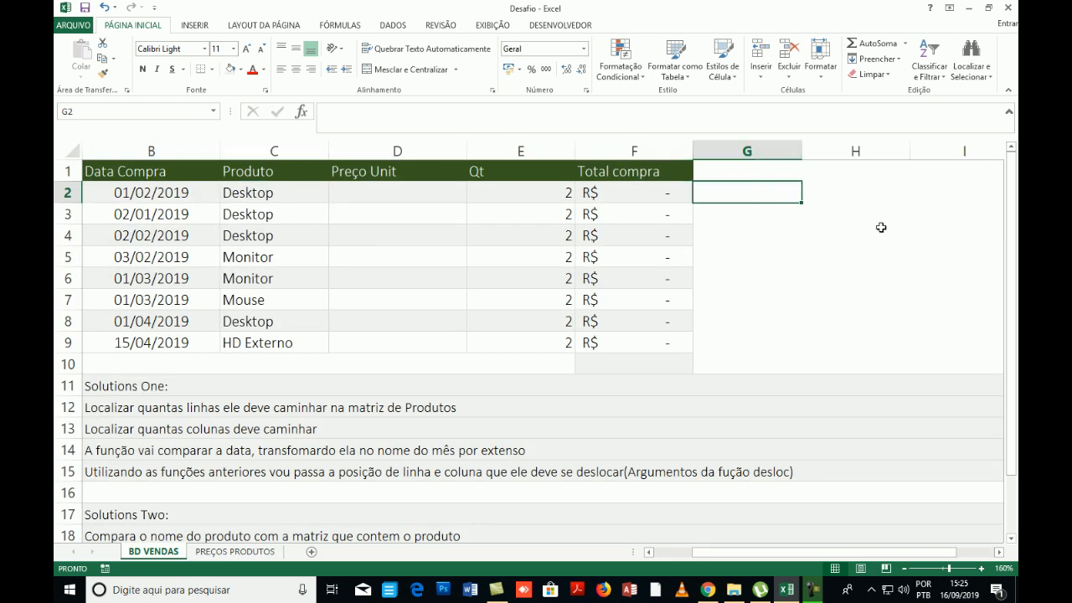
type("=corr")
key("Down")
key("Tab")
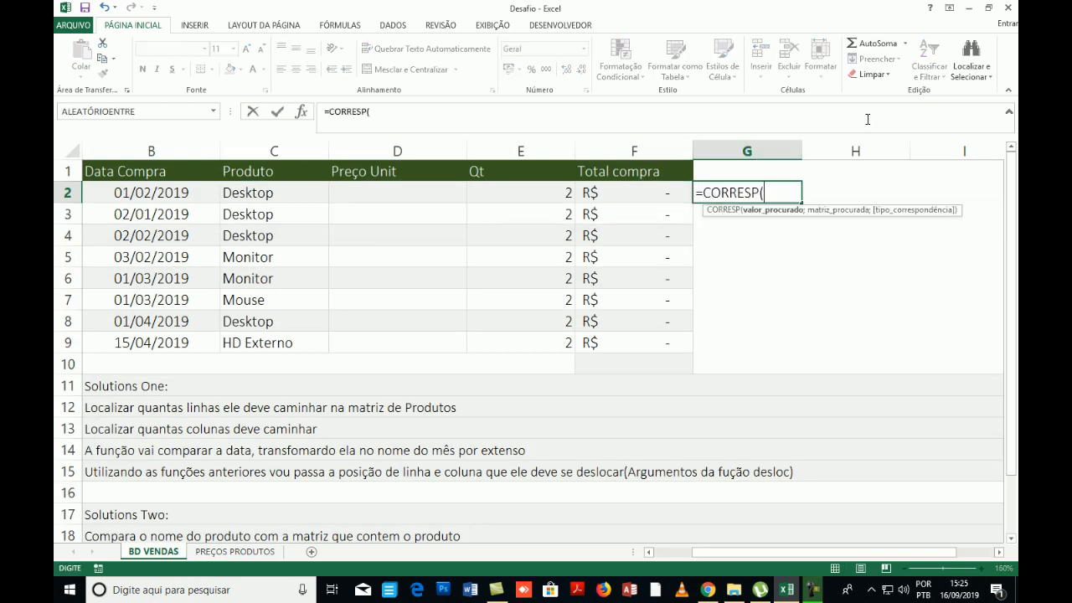
left_click(258, 192)
type(";")
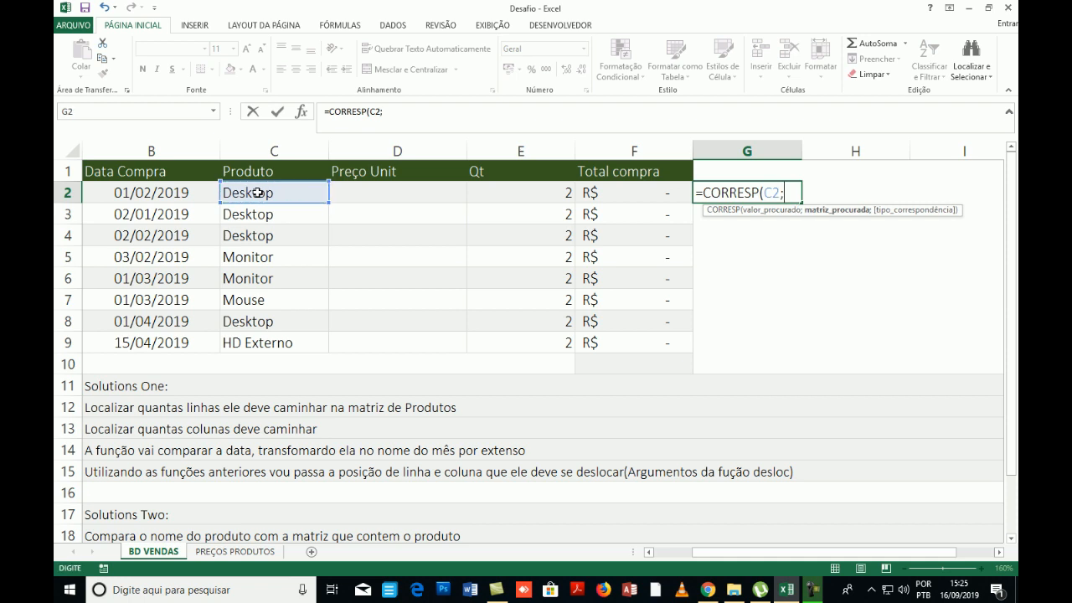
- Complete the CORRESP formula in G2 with the Produtos range as lookup array and match type 0
type("pro")
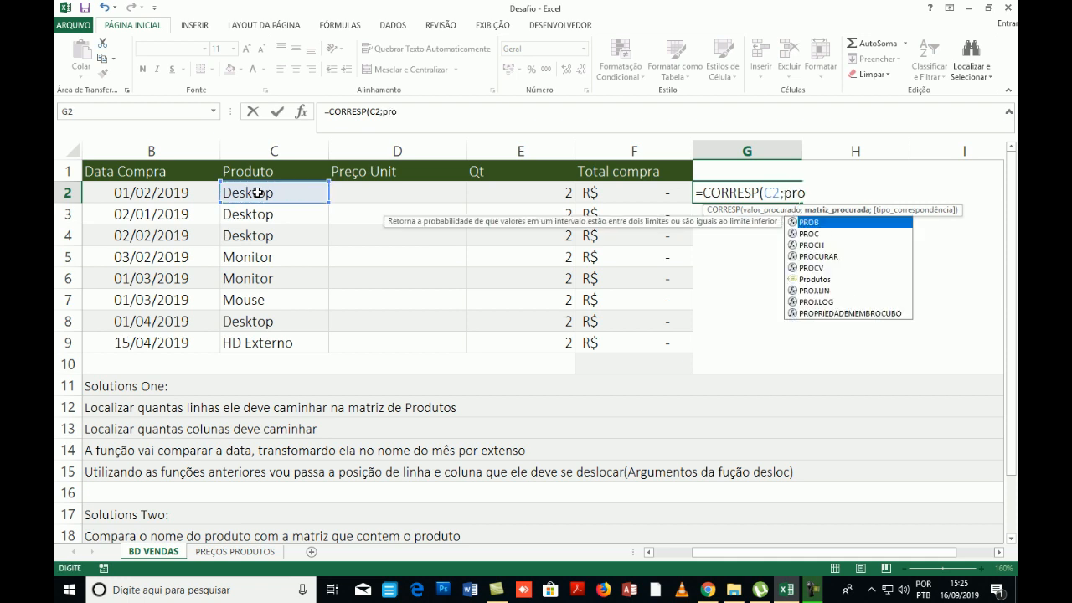
key("Down")
key("Down")
key("Down")
key("Down")
key("Down")
key("Tab")
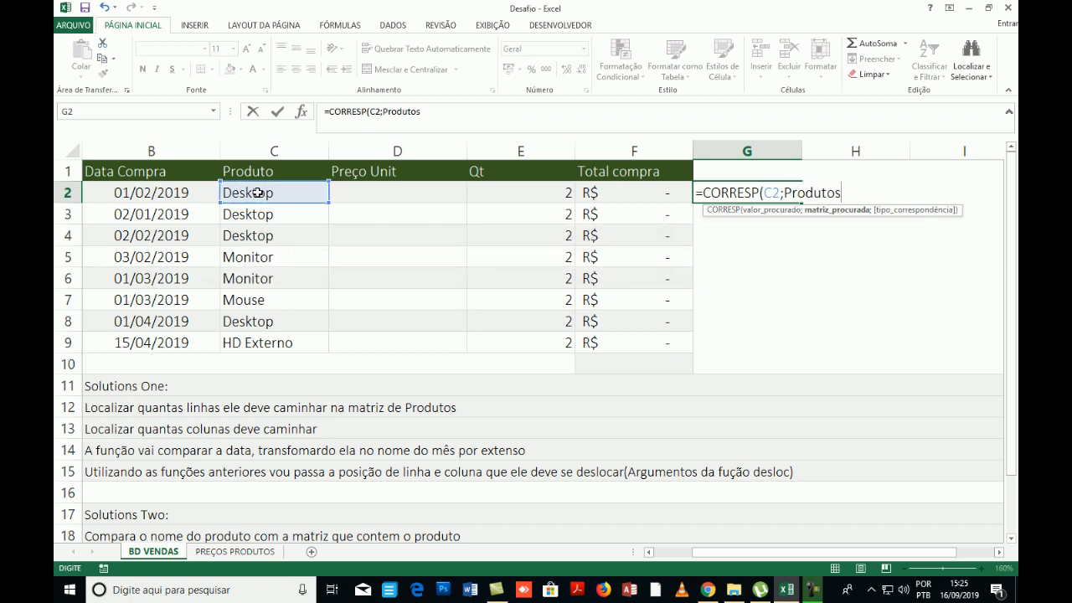
type(";0)")
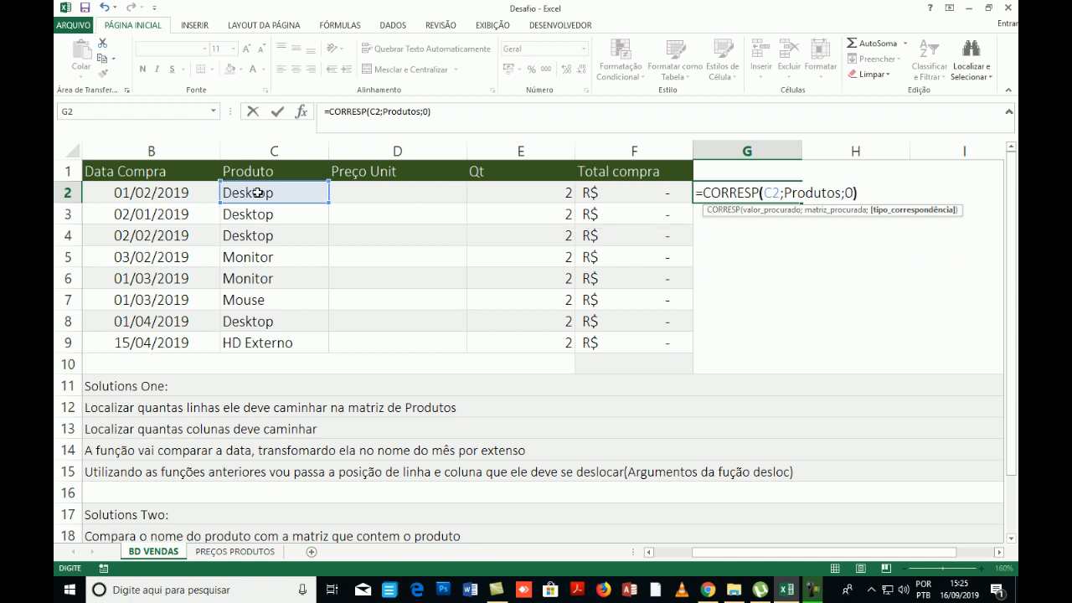
key("Return")
left_click(742, 188)
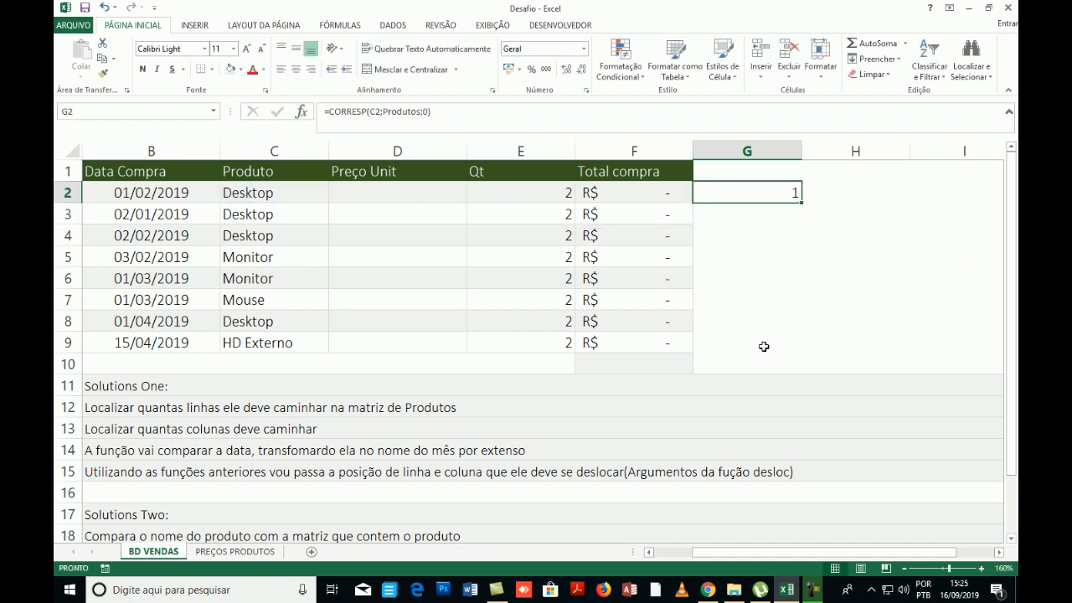
- Examine the position of each product from Desktop to HD Externo in A2:A7 of PREÇOS PRODUTOS
left_click(249, 195)
left_click(233, 551)
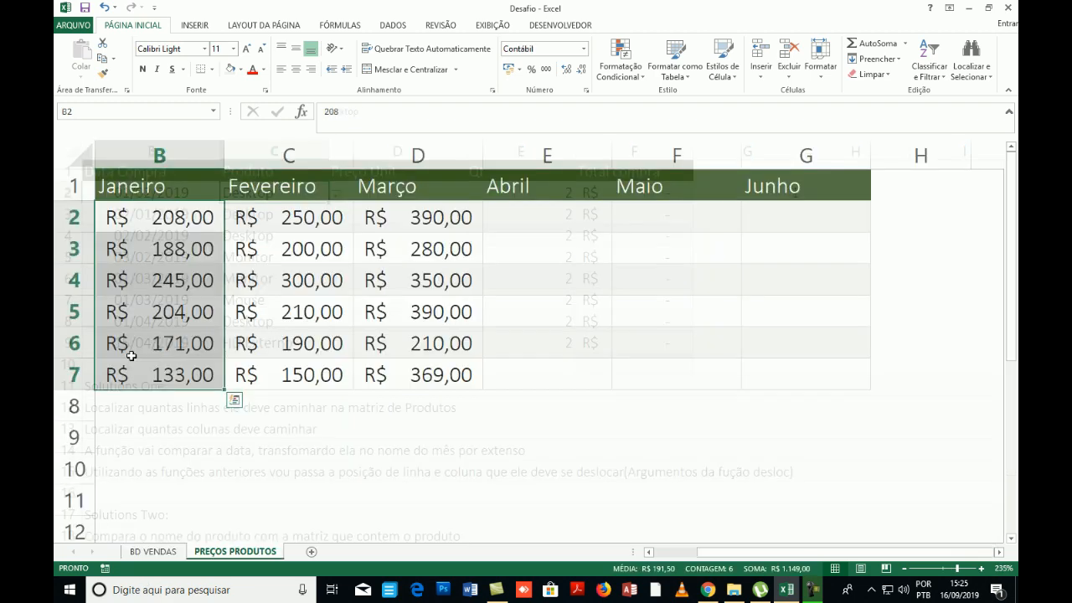
left_click_drag(817, 554, 775, 554)
left_click(153, 226)
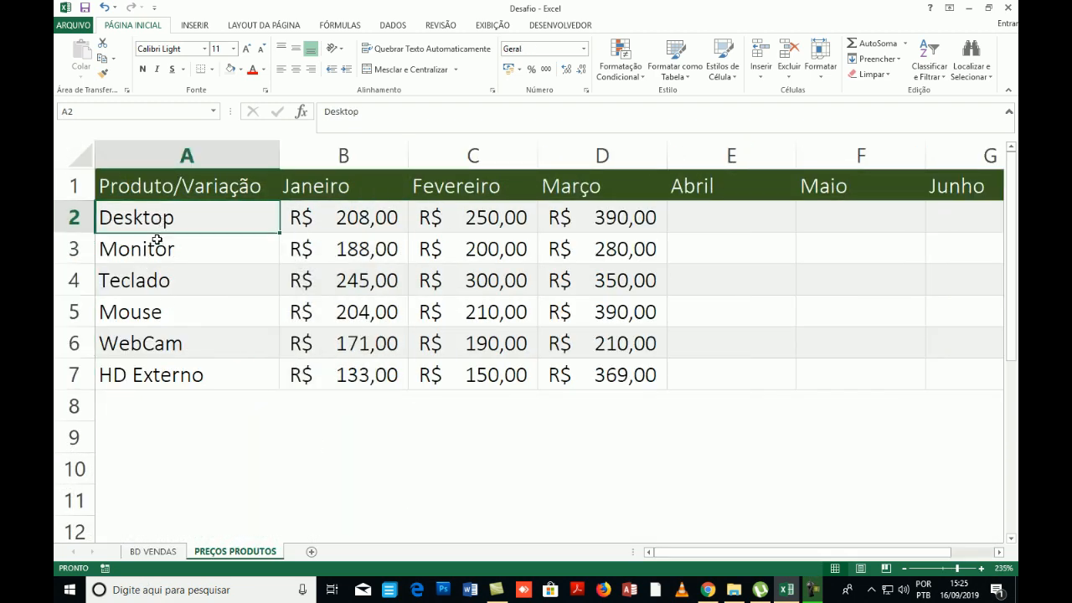
left_click(129, 377)
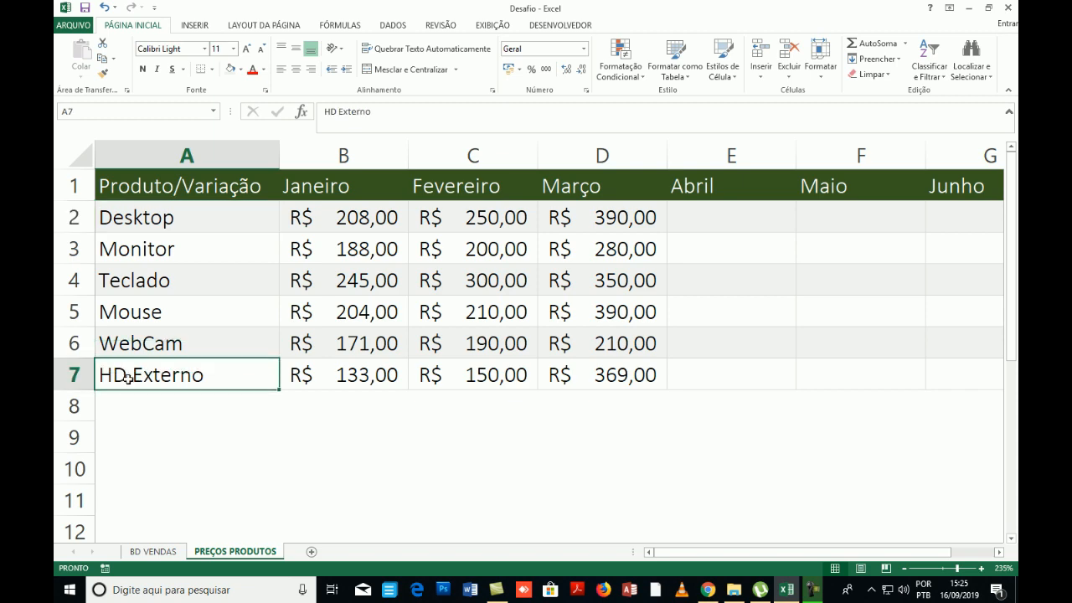
left_click(126, 222)
left_click(138, 249)
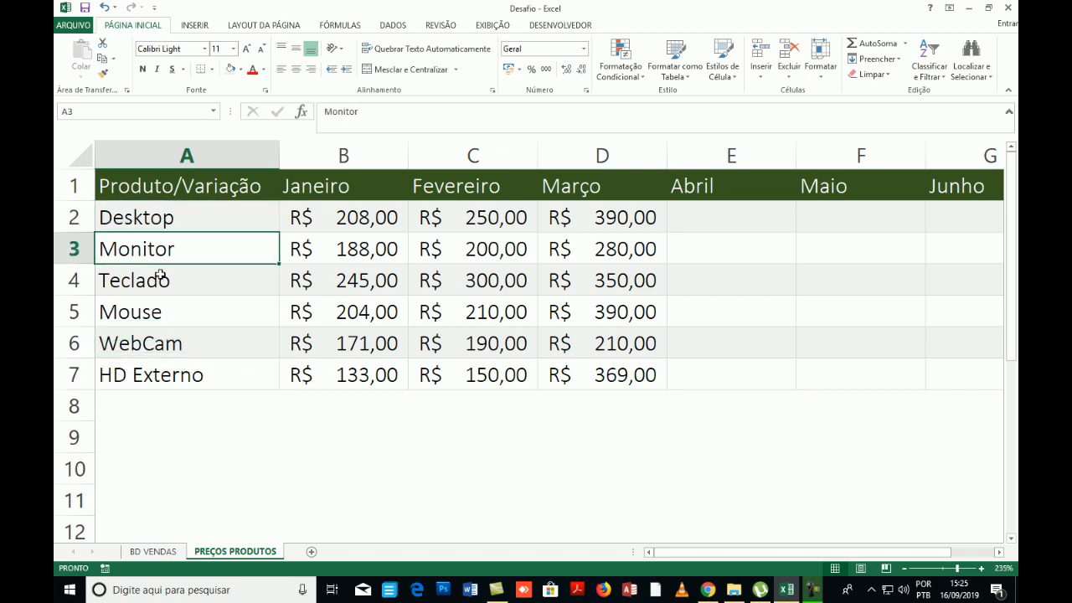
left_click(124, 282)
left_click(149, 314)
left_click(148, 343)
left_click(175, 374)
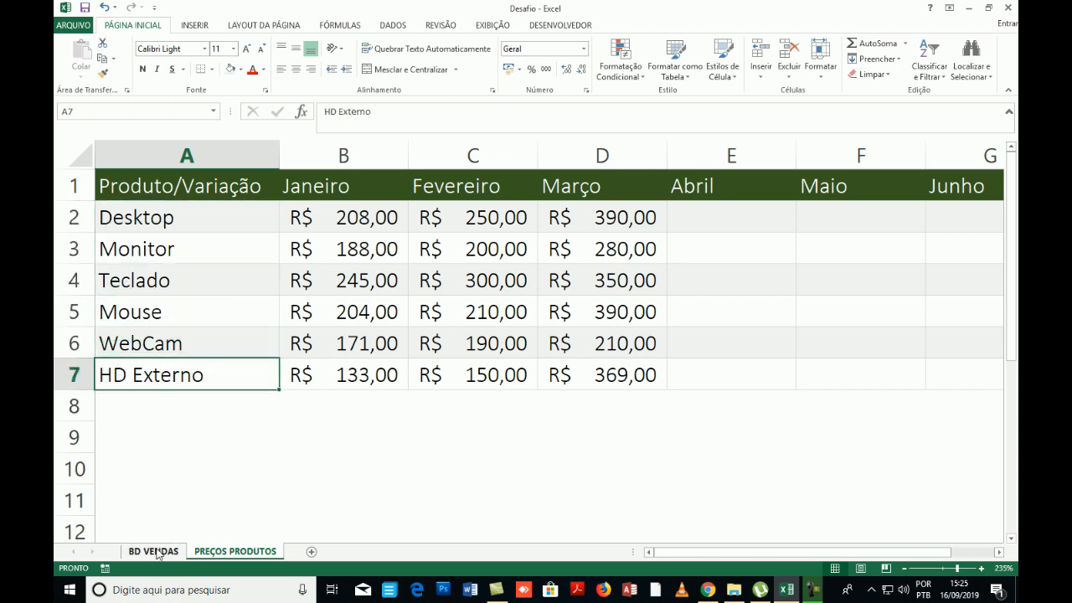
- Change the product in C2 of BD VENDAS to HD Externo and check the CORRESP result in G2
left_click(153, 551)
left_click(336, 196)
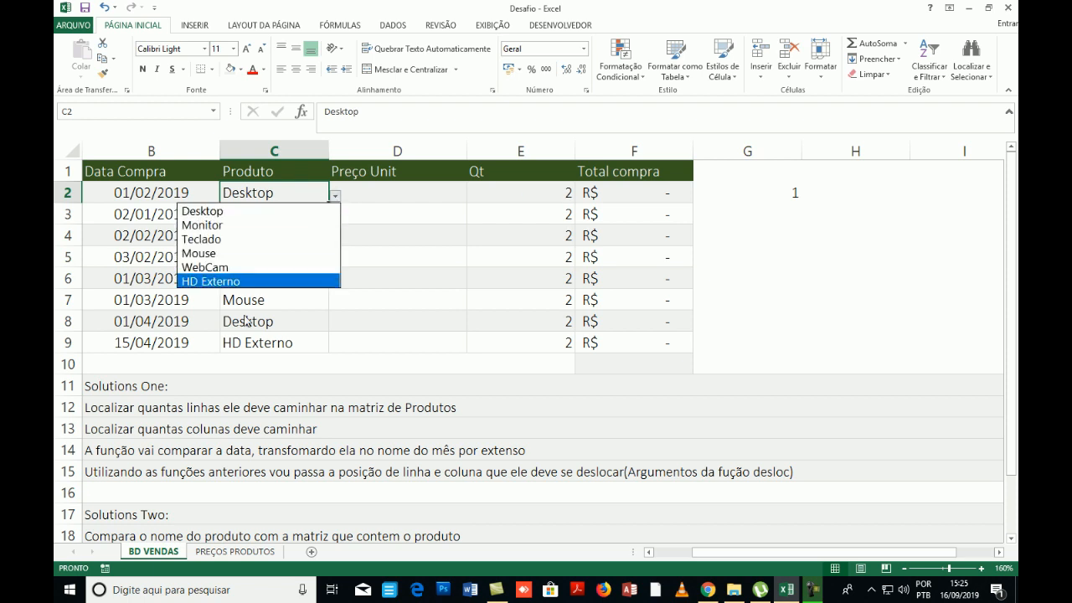
left_click(210, 282)
left_click(790, 192)
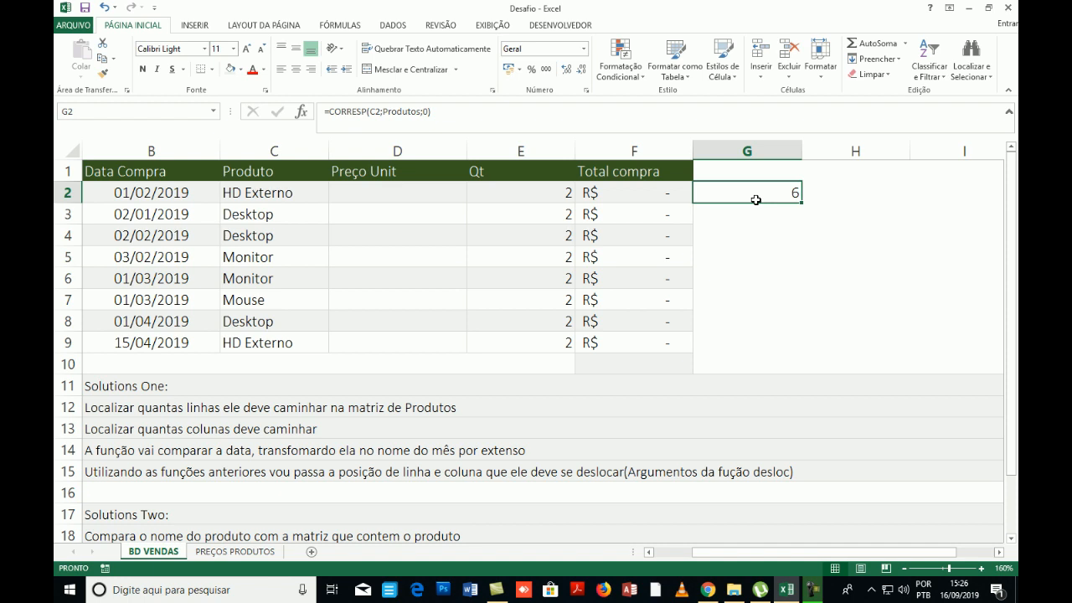
- Inspect the CORRESP formula in G2 without changing it
left_click(462, 196)
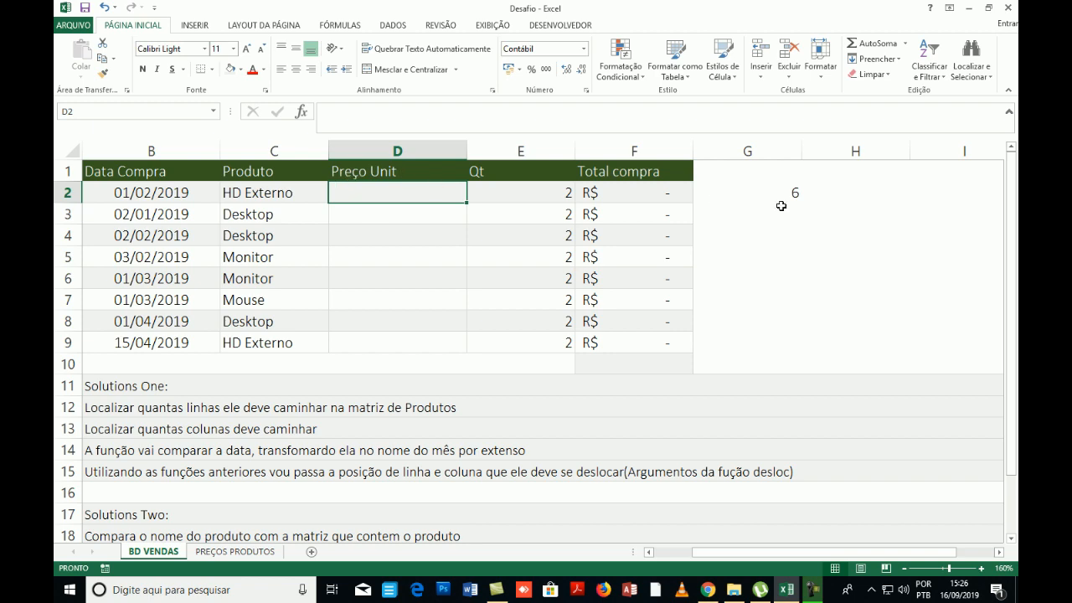
left_click(783, 199)
left_click(339, 117)
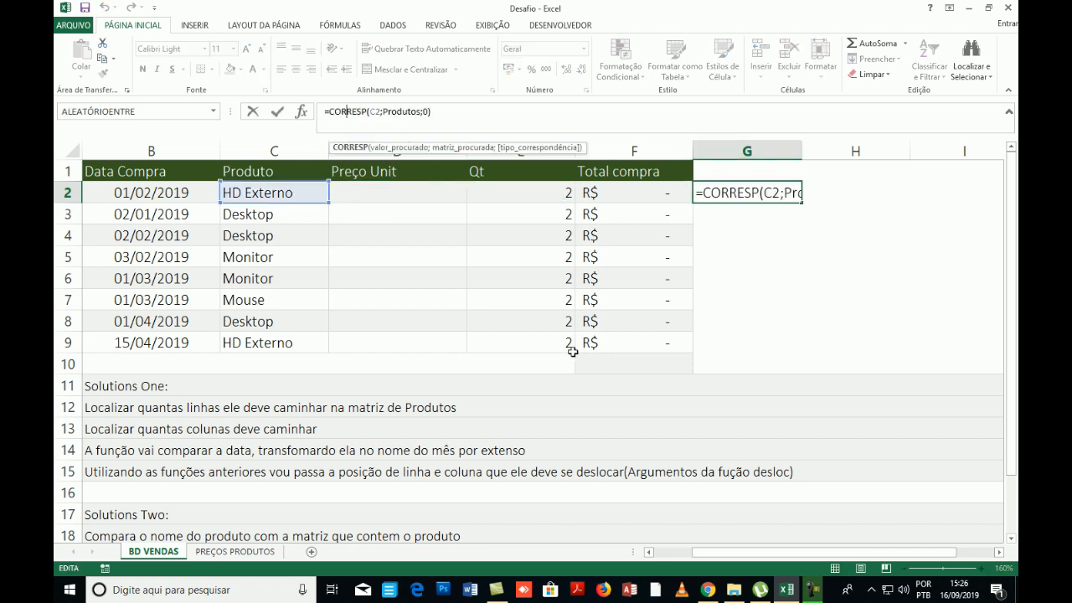
key("Escape")
- Read the 2º Corresp step in row 13 of Solutions One and select the unit price cell D2
left_click_drag(869, 554, 800, 567)
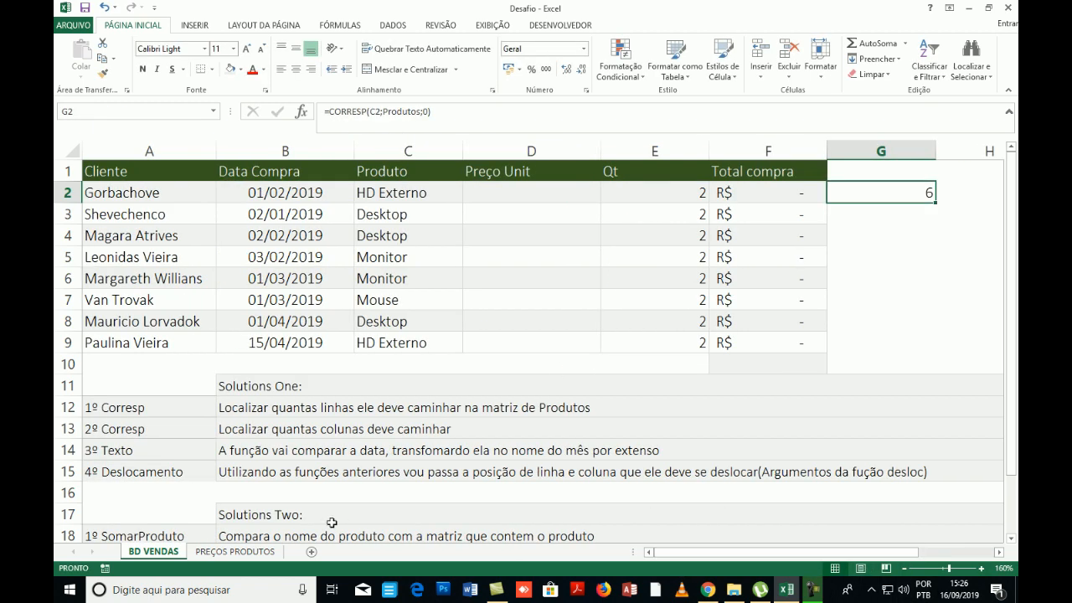
scroll(319, 480, "down", 3)
left_click(151, 238)
left_click(224, 237)
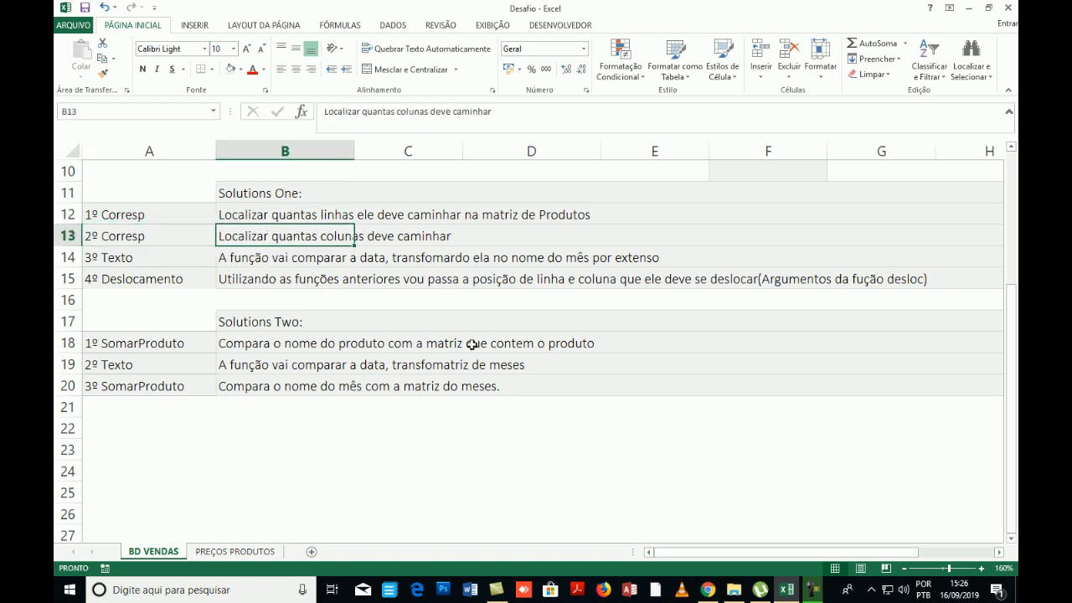
scroll(445, 239, "up", 3)
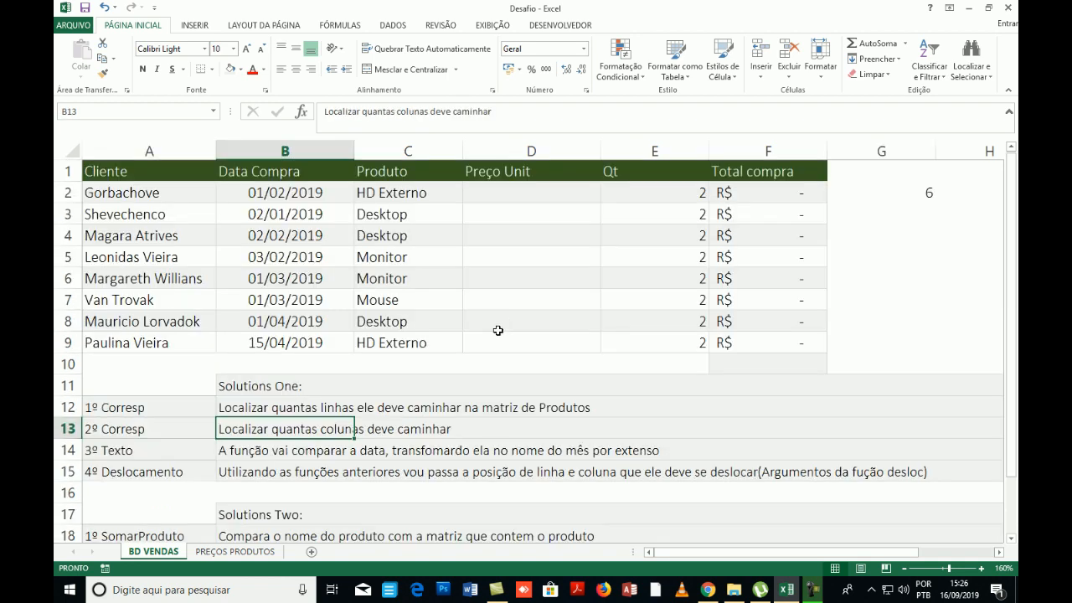
left_click(492, 193)
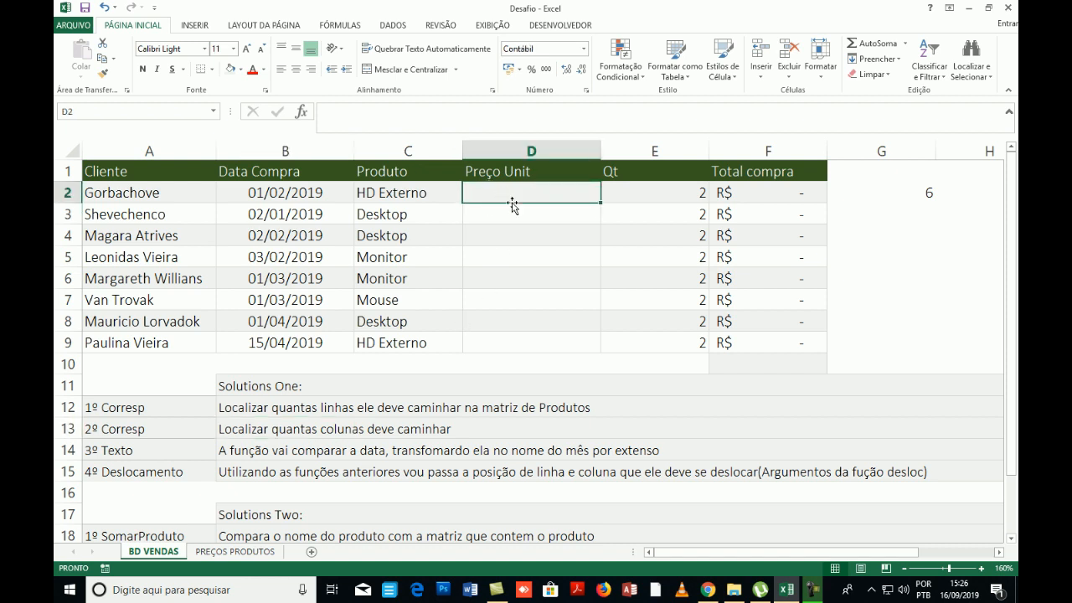
- Preview the evaluated result of the CORRESP expression in G2, restore the formula and copy CORRESP(C2;Produtos;0) from it
left_click(923, 191)
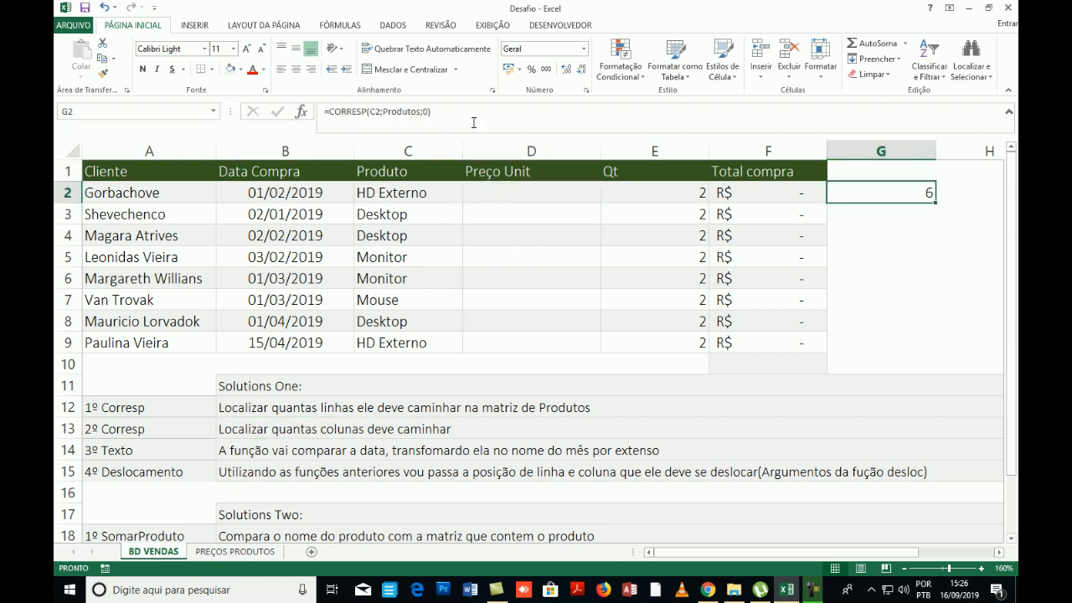
left_click_drag(434, 112, 328, 111)
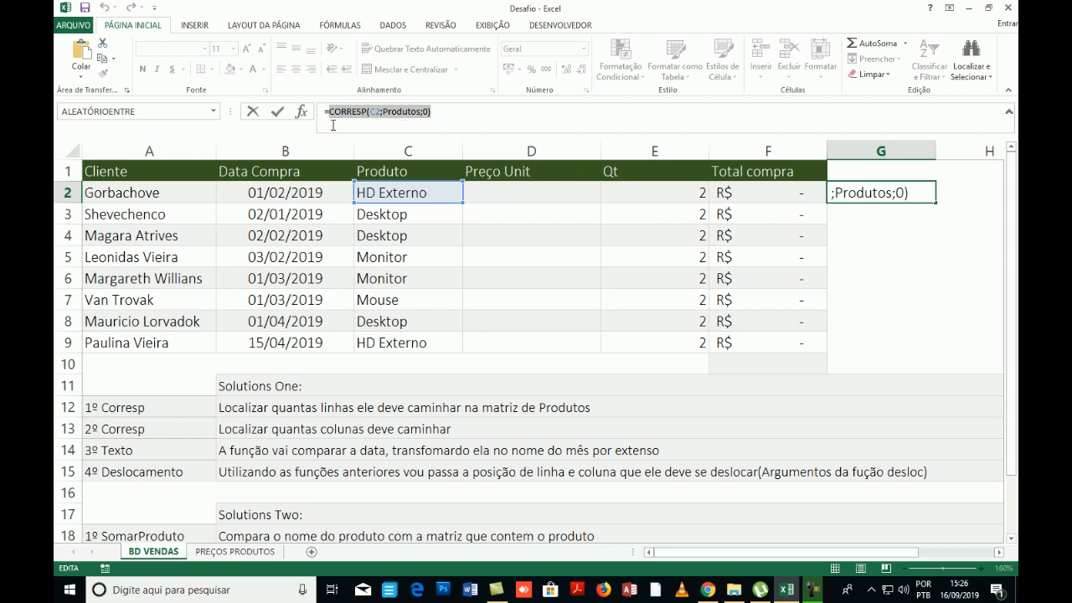
key("F9")
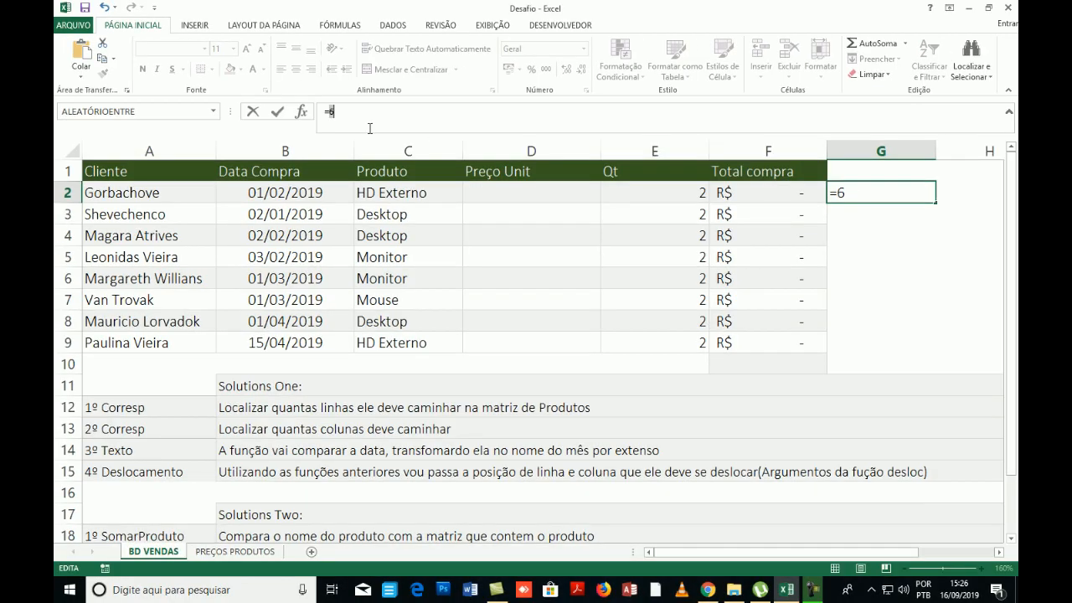
key("Escape")
left_click_drag(433, 111, 329, 112)
key("Escape")
- Enter =DESLOC('PREÇOS PRODUTOS'!$A$1;CORRESP(C2;Produtos;0);1) as the unit price in D2 of BD VENDAS
left_click(523, 194)
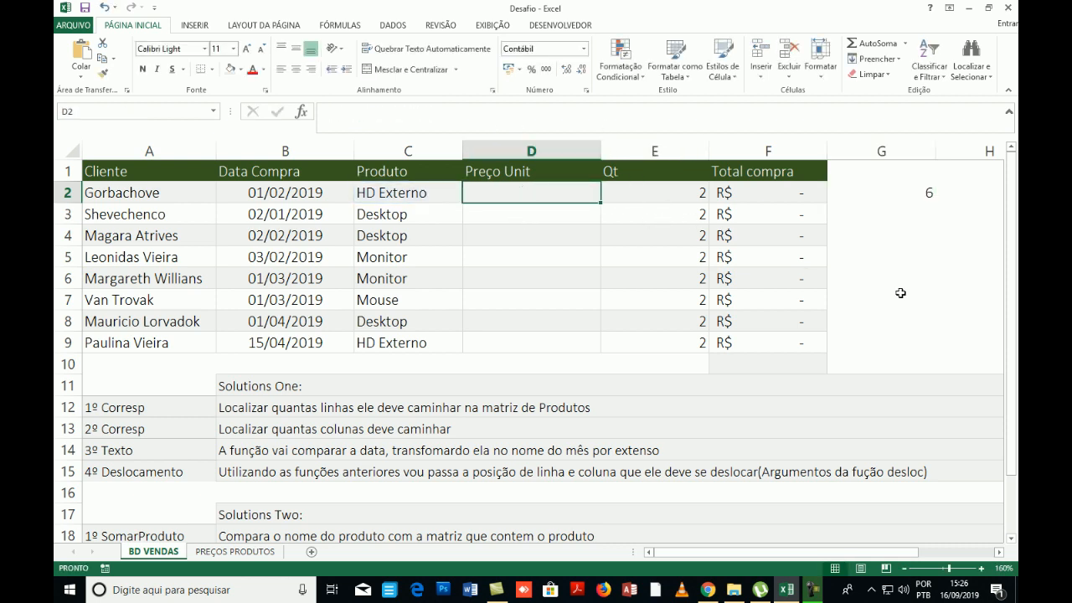
type("=deslo")
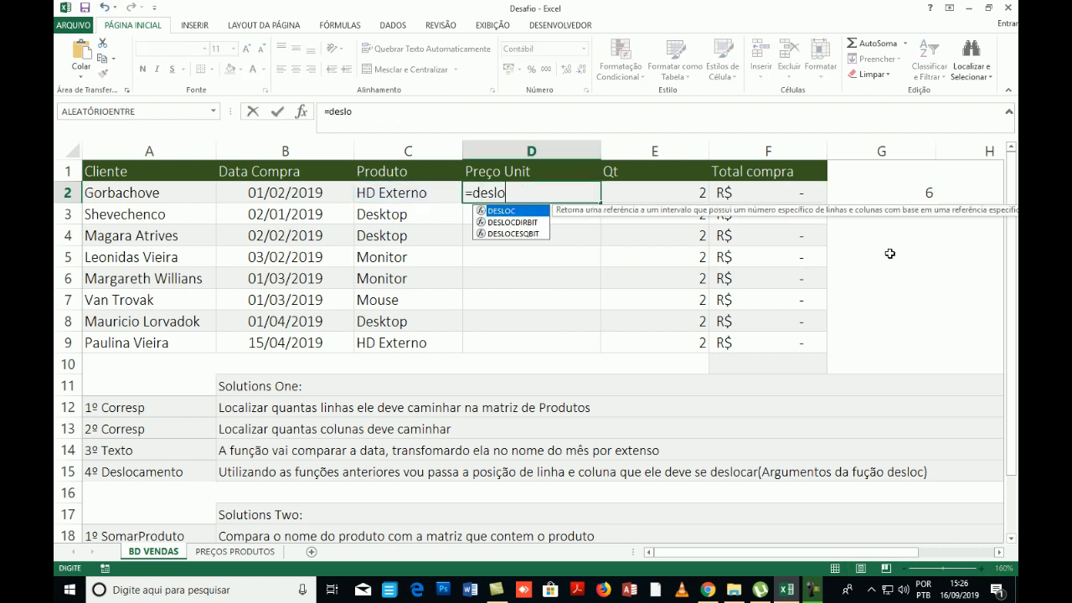
key("Tab")
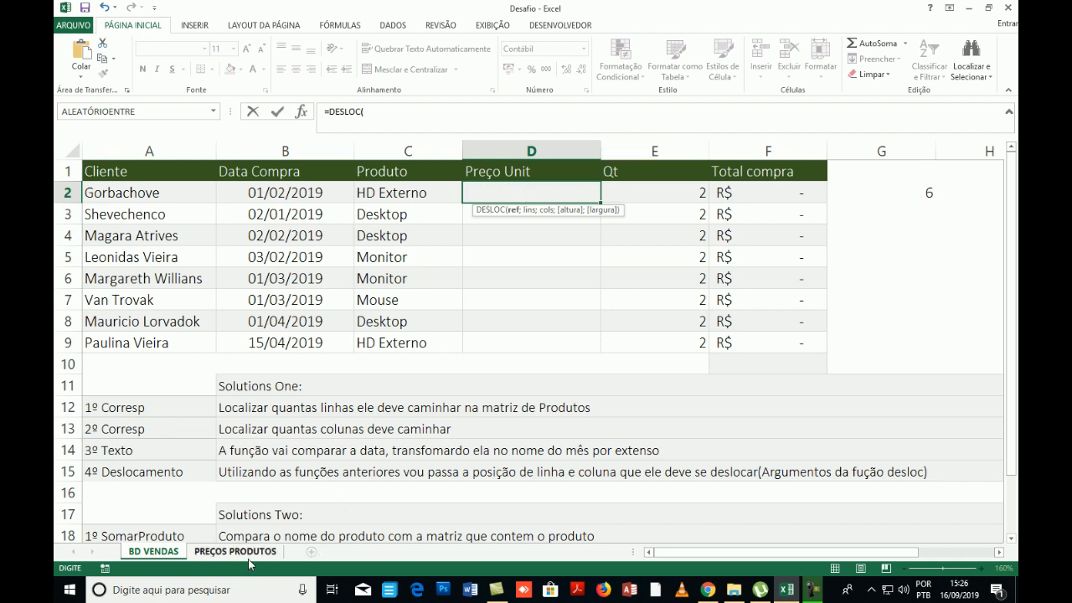
left_click(243, 552)
left_click(136, 193)
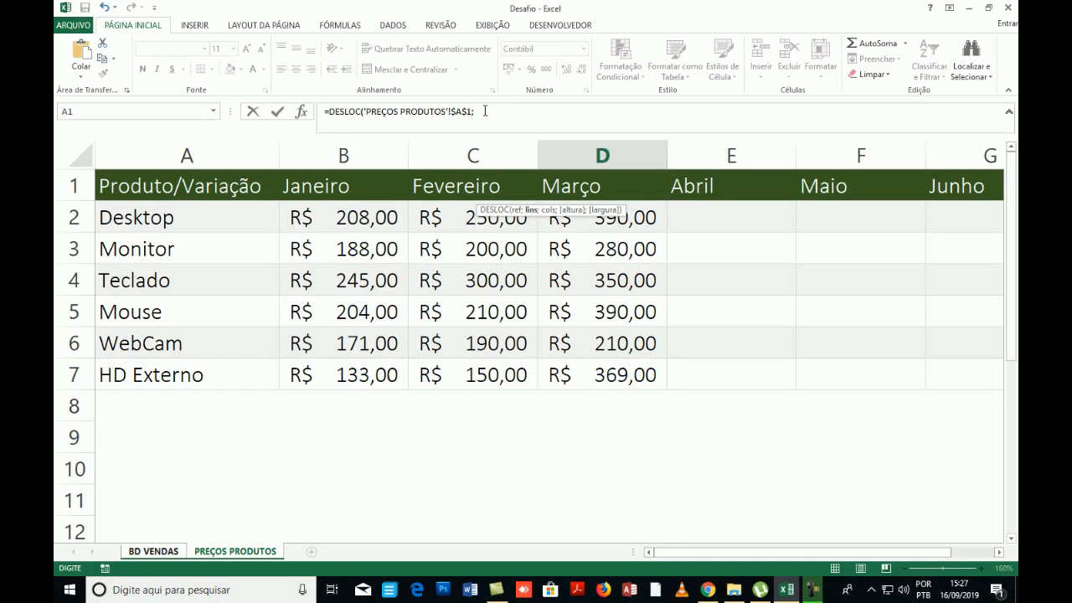
left_click(484, 112)
type("CORRESP(C2;Produtos;0)")
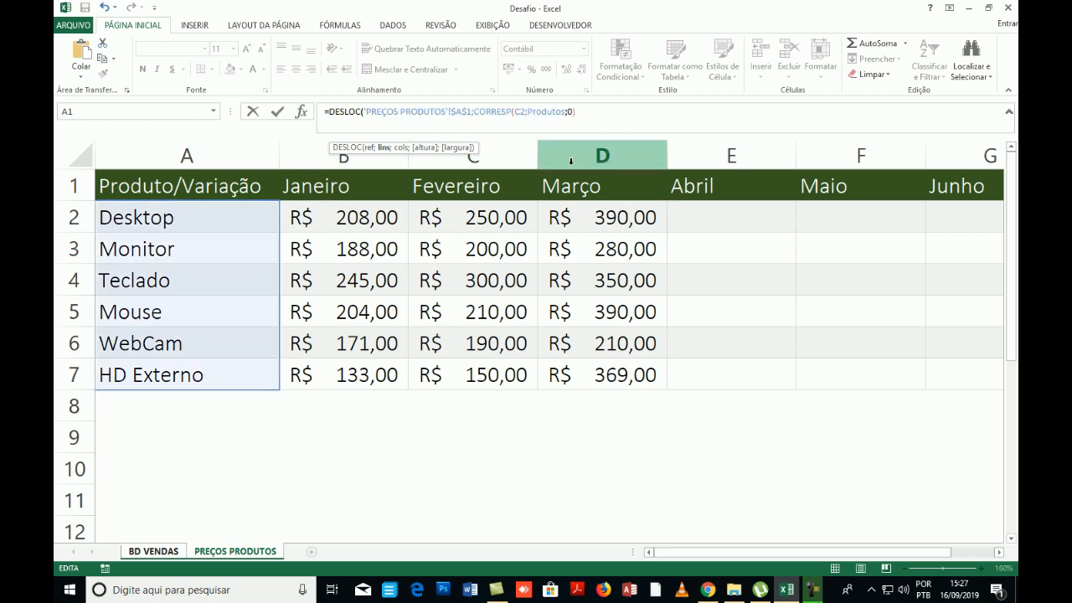
type(";1")
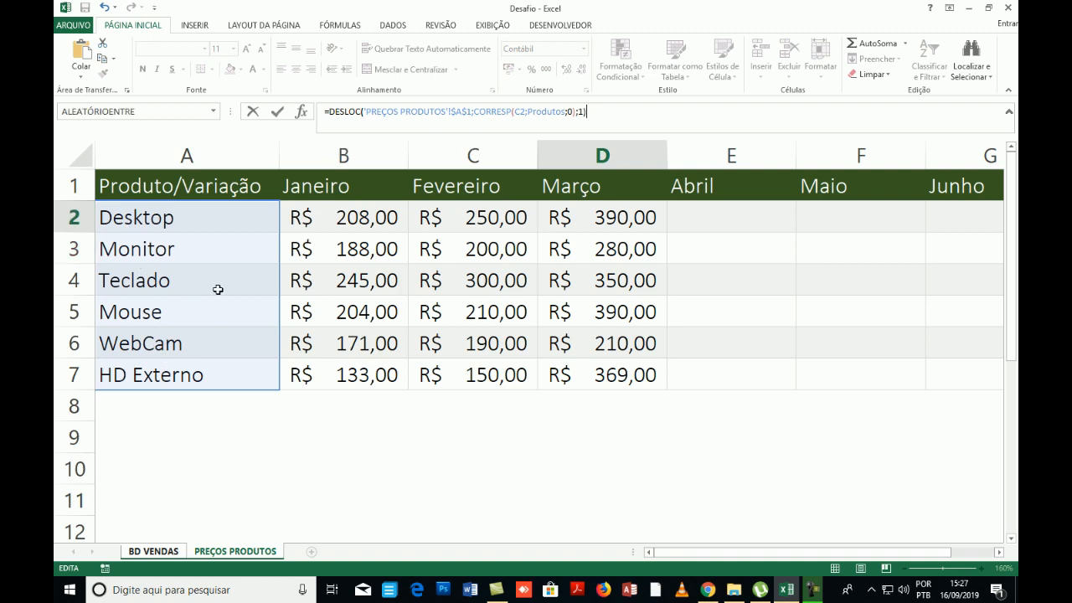
key("Return")
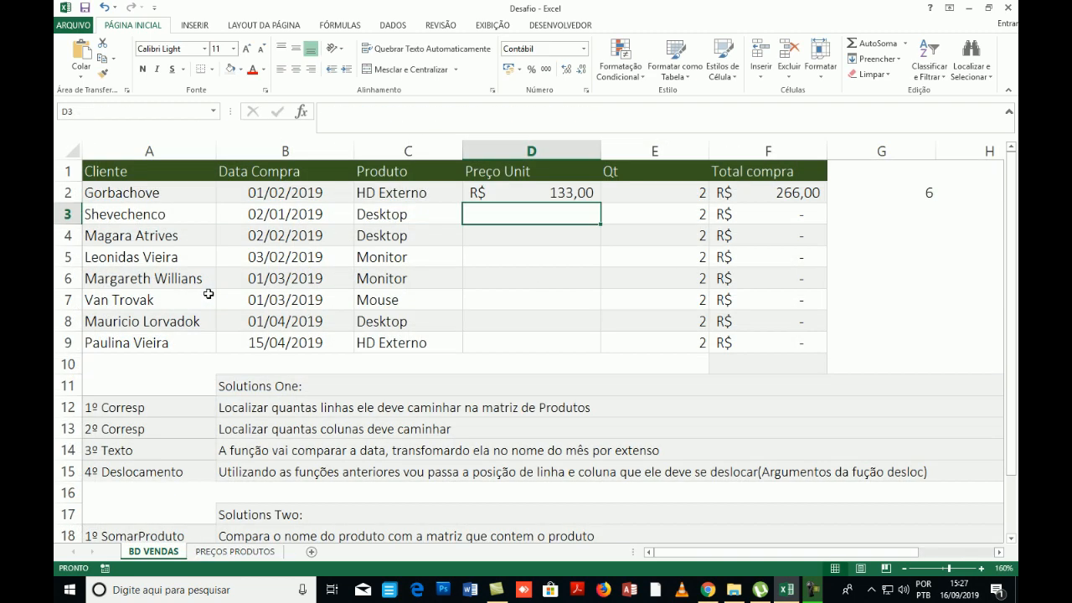
- Compare the unit price returned in D2 with the HD Externo price for Janeiro in PREÇOS PRODUTOS
left_click(536, 199)
left_click(394, 196)
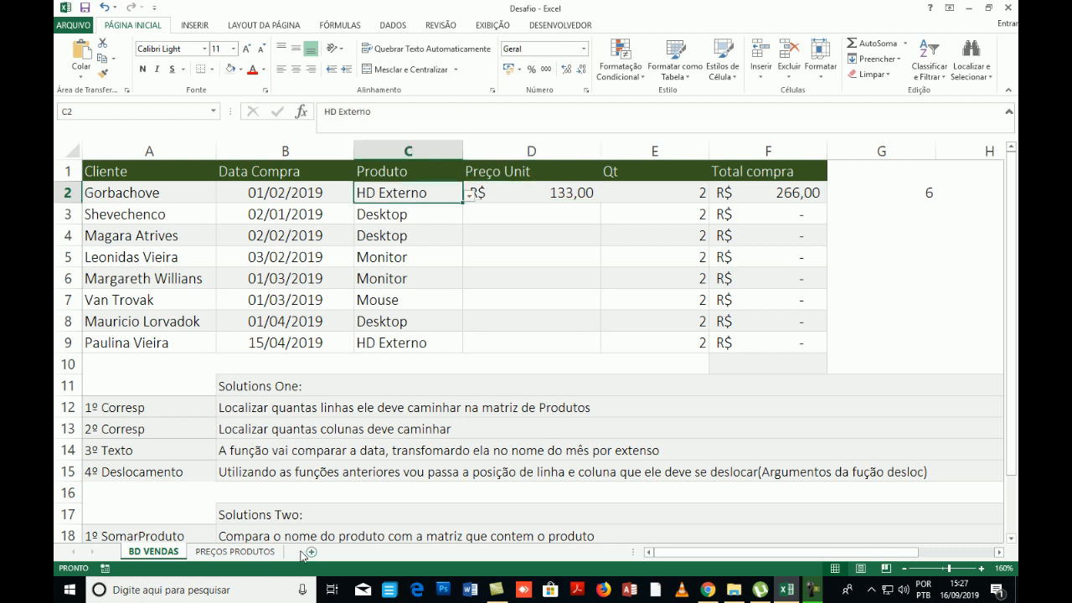
left_click(235, 551)
left_click(356, 375)
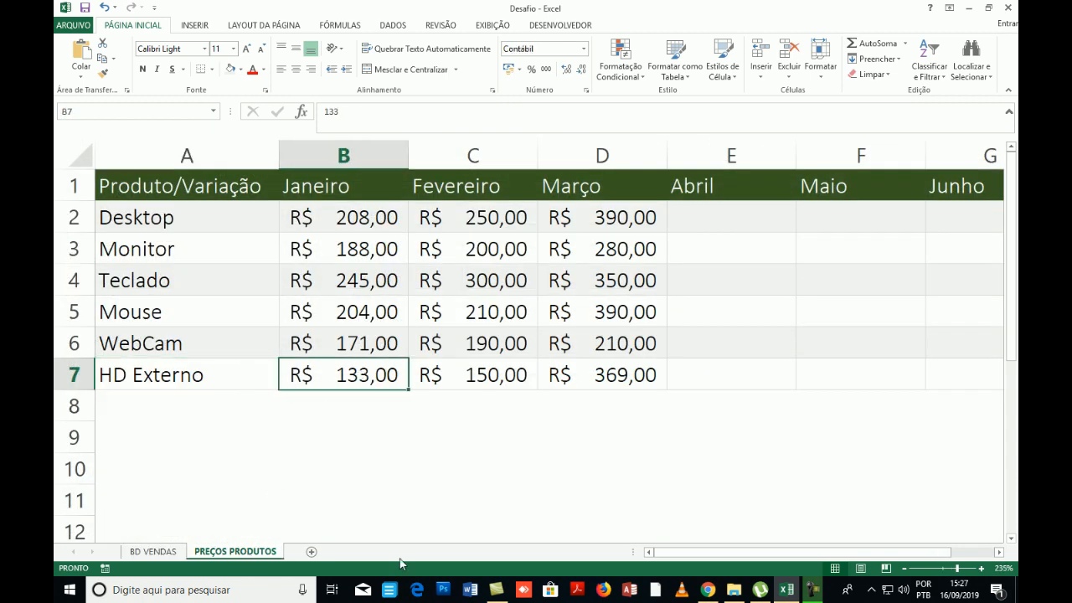
left_click(211, 375)
left_click(153, 551)
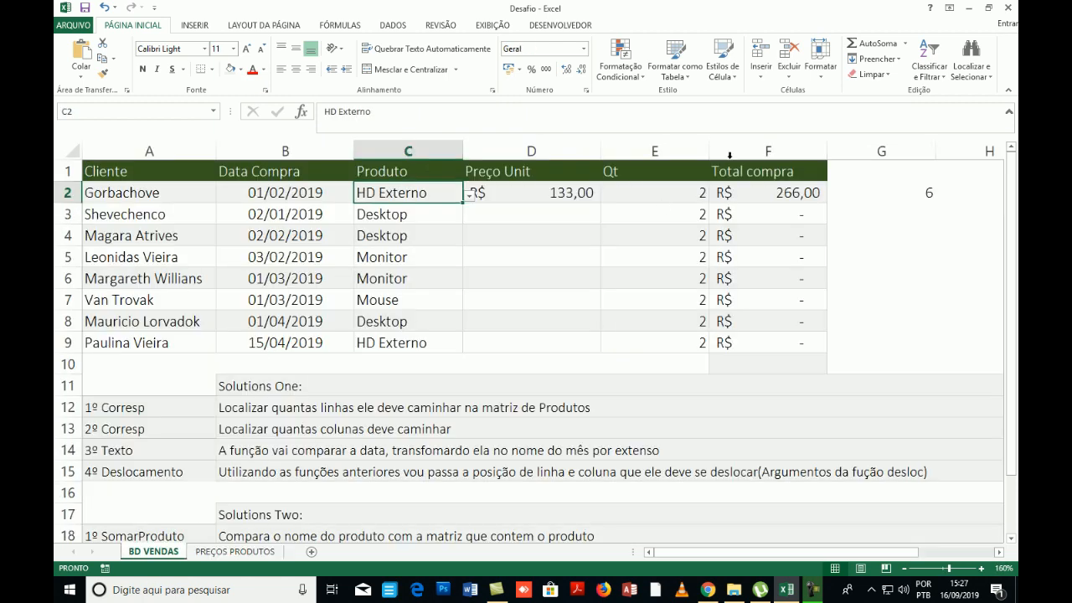
- Inspect the column argument of the DESLOC formula in D2 without changing it
left_click(488, 201)
left_click(580, 114)
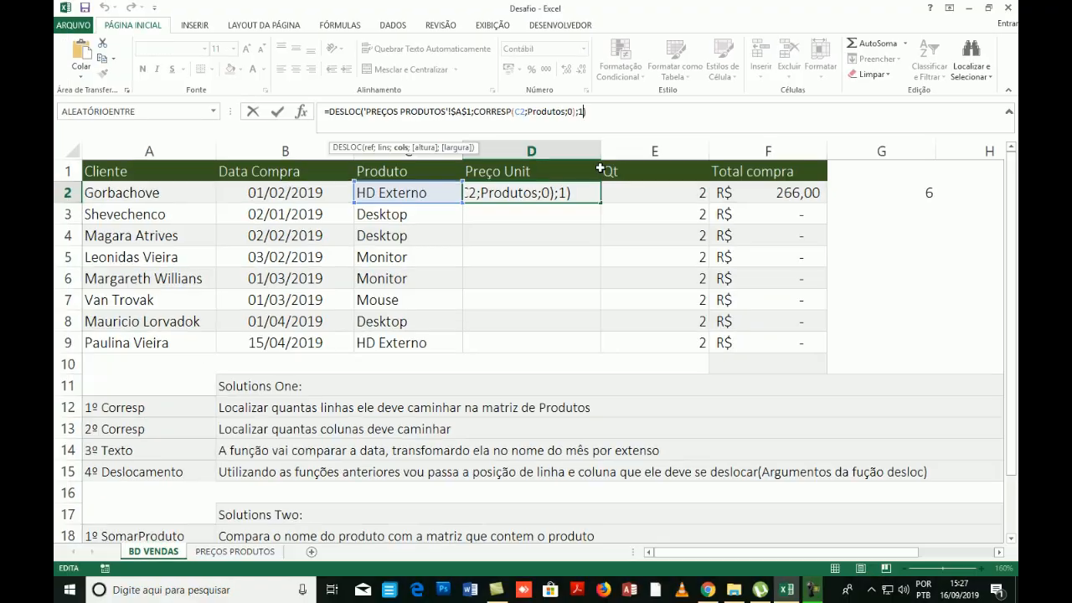
key("ctrl+Return")
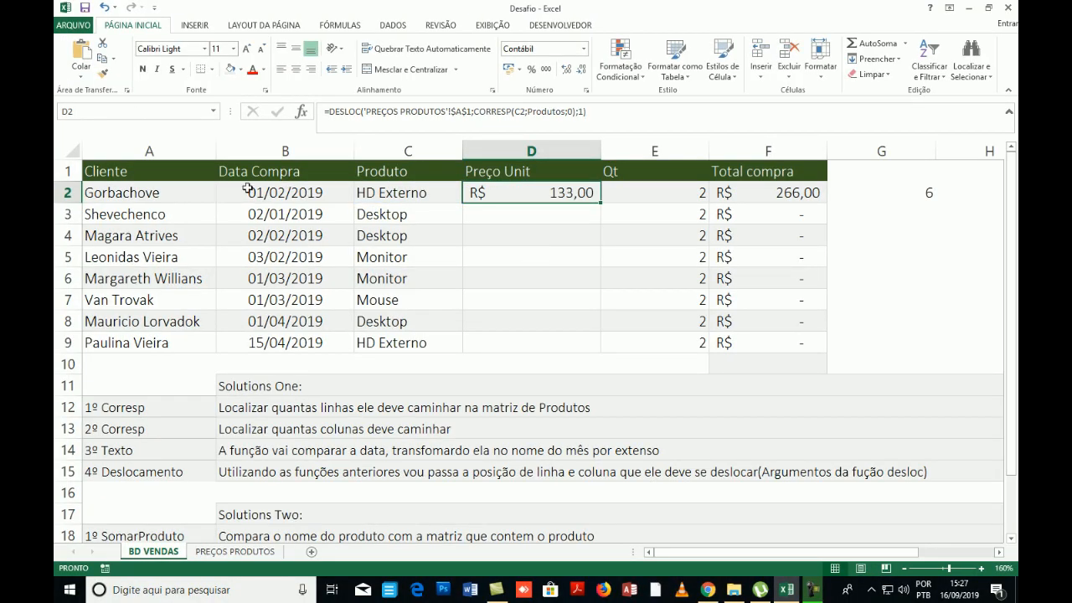
- Check the purchase date in B2 against the Janeiro and Fevereiro prices of HD Externo in PREÇOS PRODUTOS
left_click(275, 193)
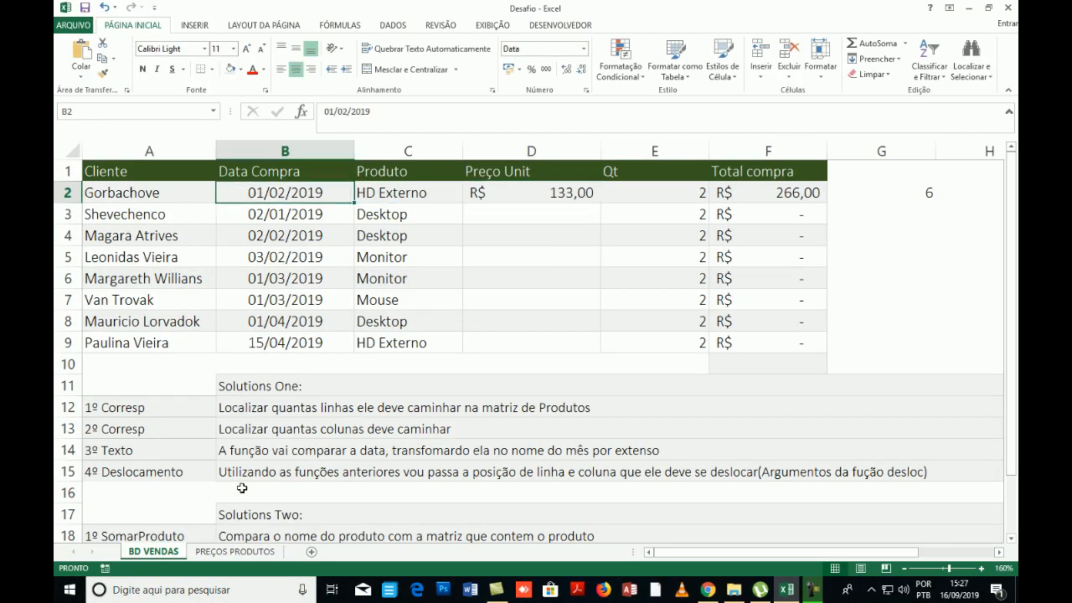
left_click(235, 551)
left_click(383, 371)
left_click(449, 369)
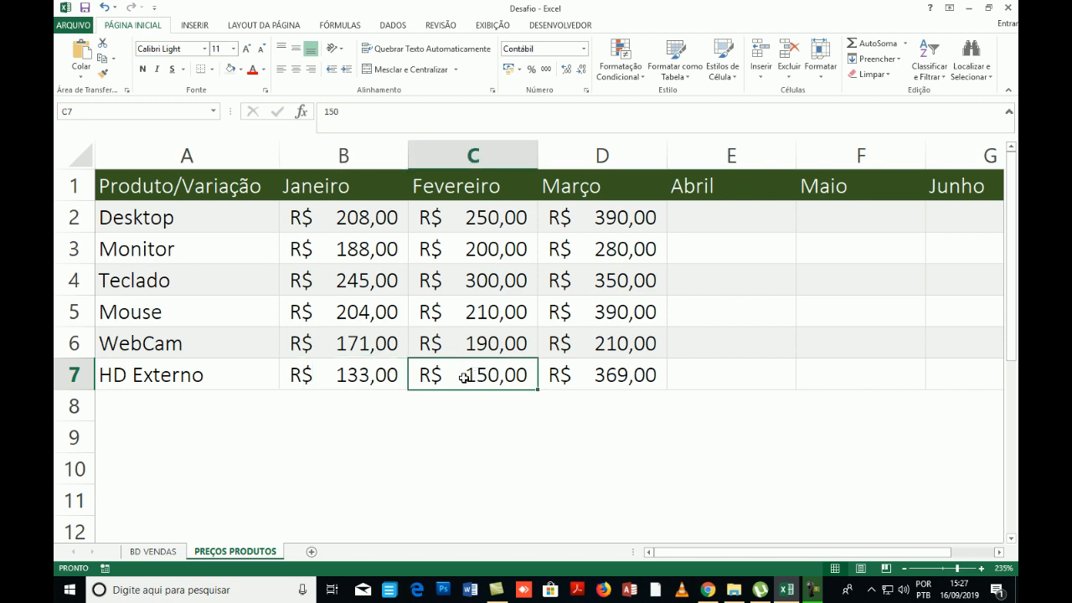
left_click(343, 375)
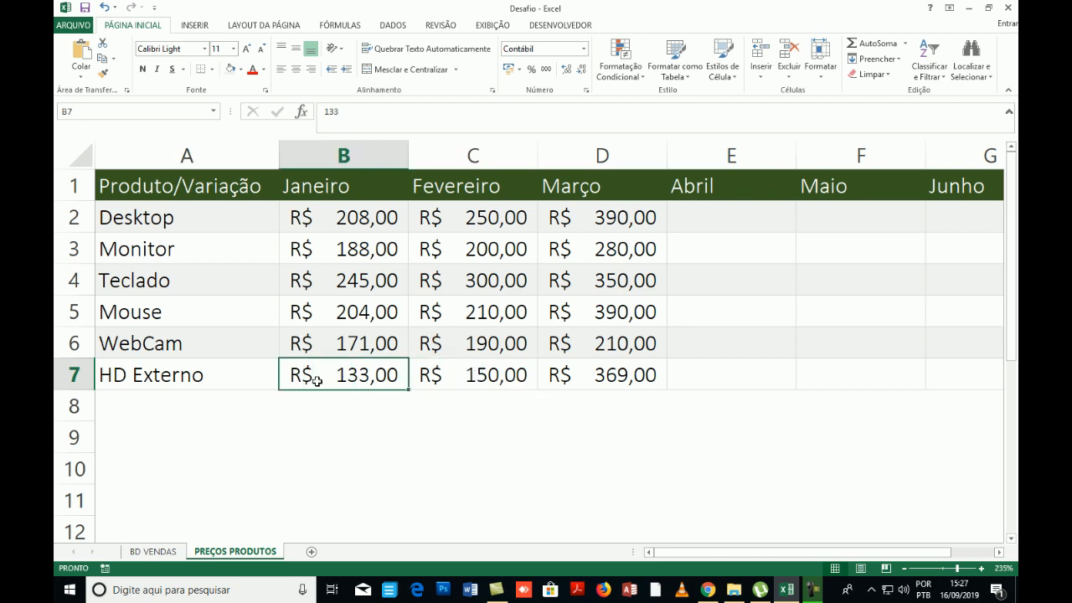
left_click(153, 551)
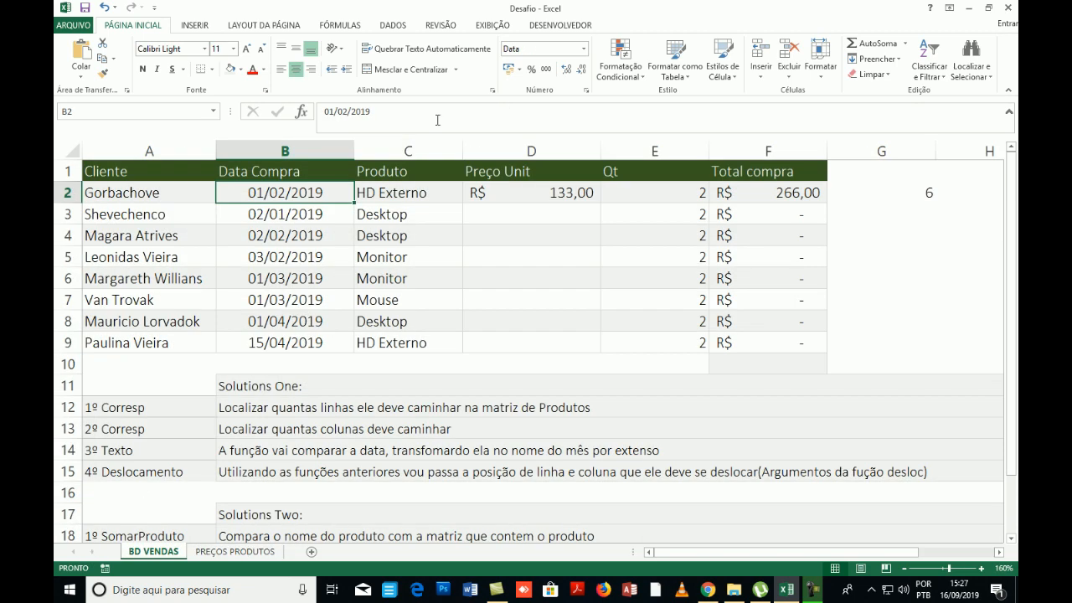
- Review the fixed column offset 1 in D2's DESLOC formula, keeping that value
left_click(568, 200)
left_click(581, 112)
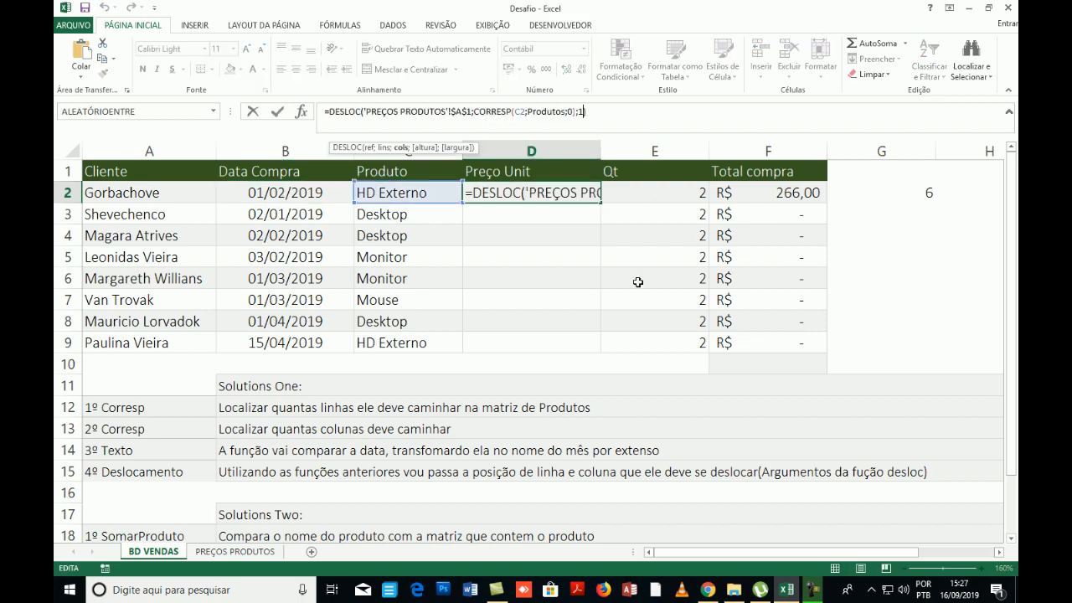
type("1")
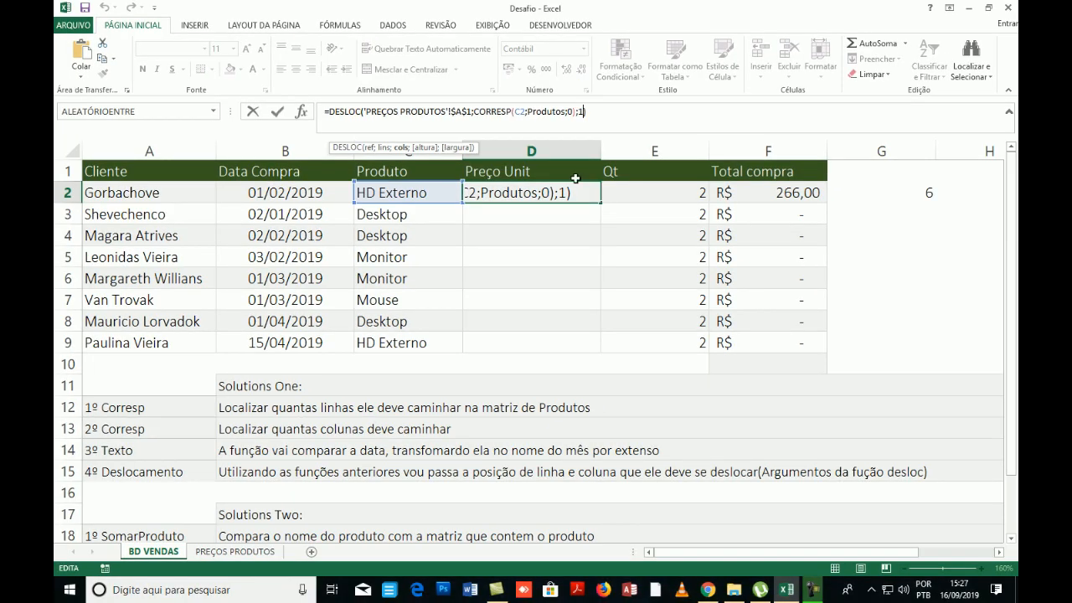
key("ctrl+Return")
left_click(398, 368)
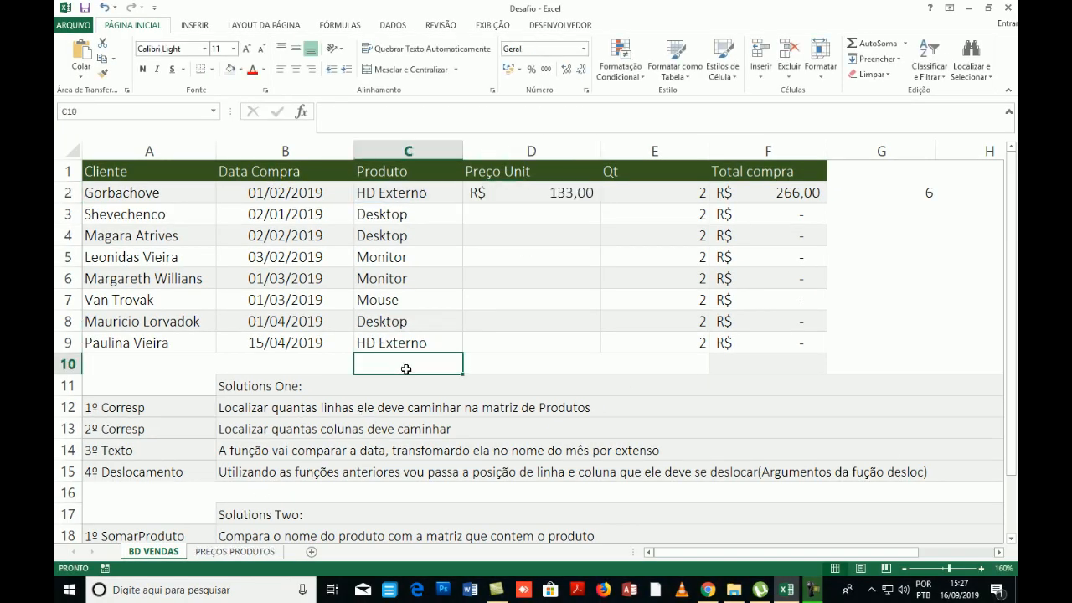
scroll(539, 455, "down", 1)
scroll(538, 455, "up", 1)
type("=texto")
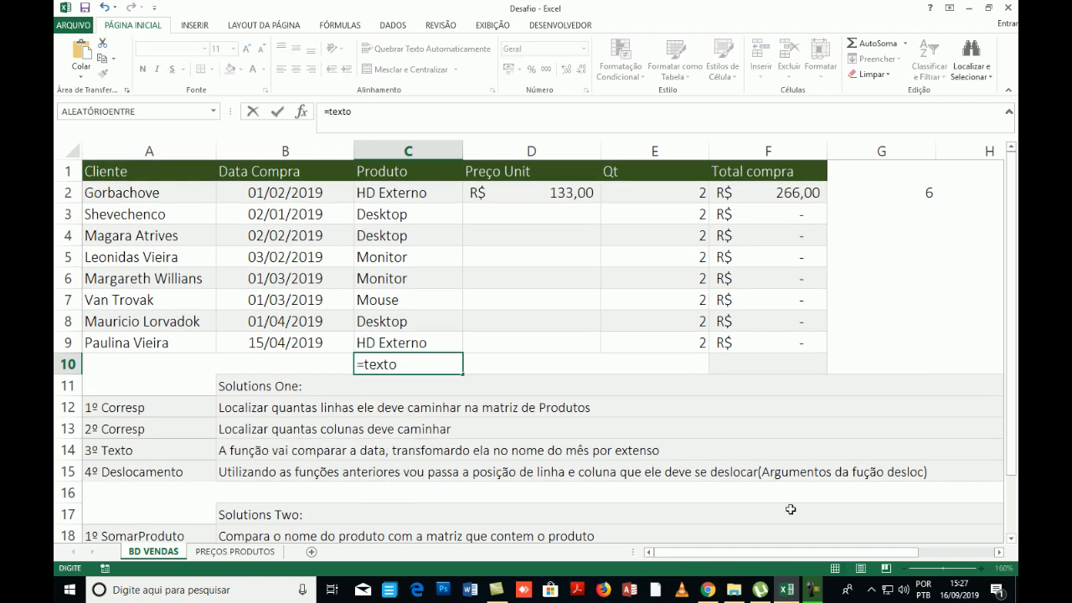
key("Escape")
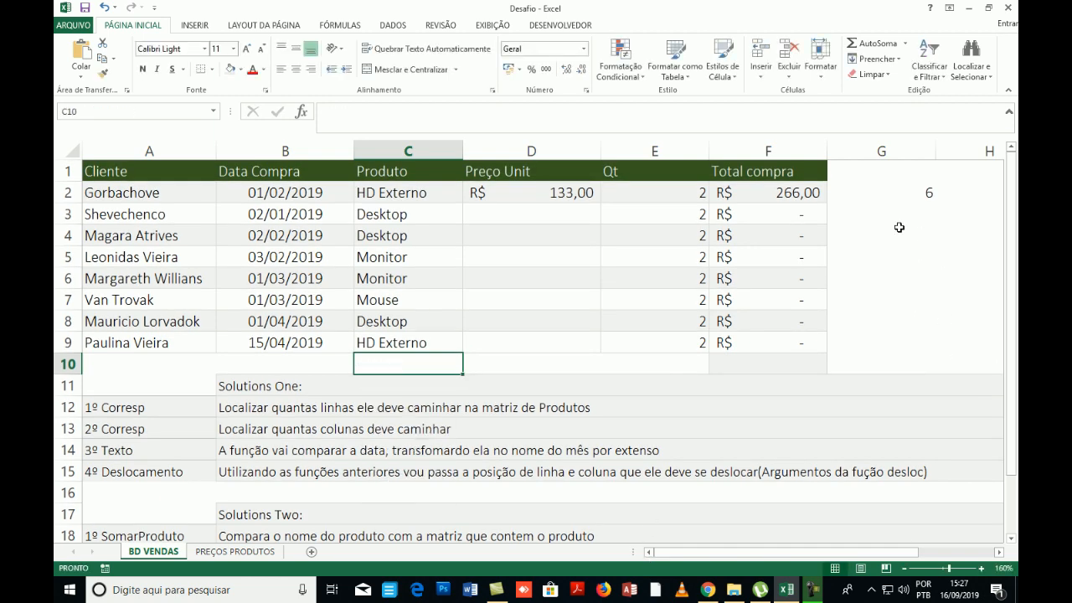
- Enter =TEXTO(B2;"mmmm") in G3 to convert the purchase date in B2 into its full month name
left_click(881, 215)
type("=tex")
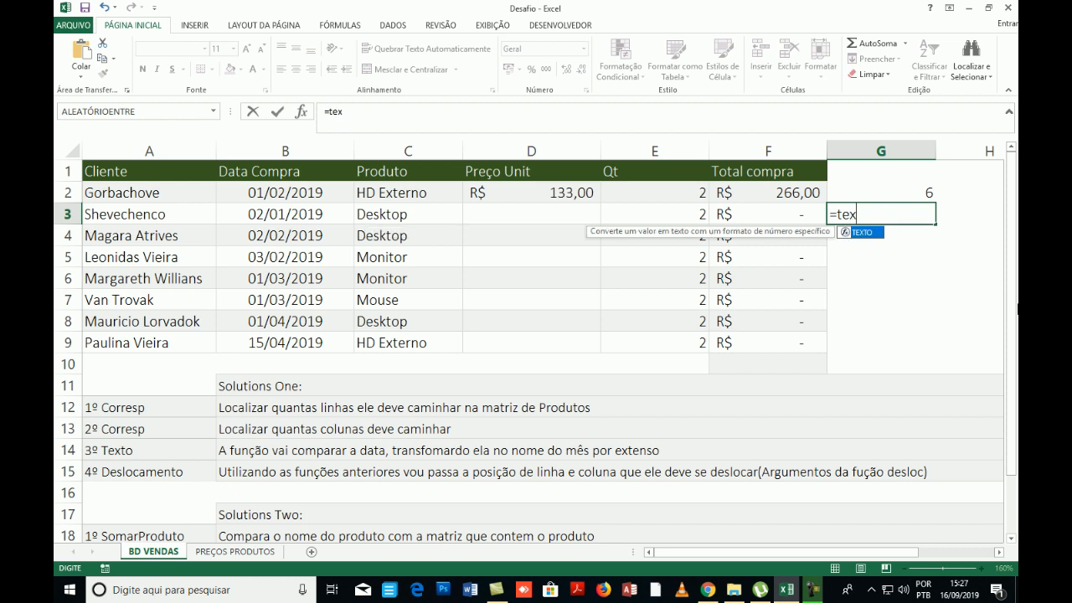
key("Tab")
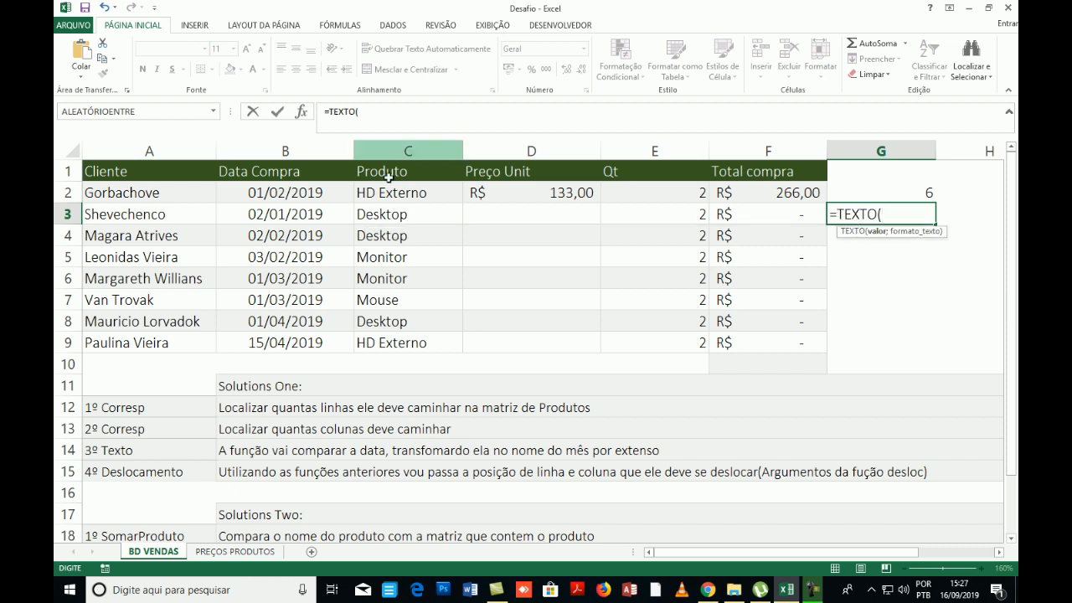
left_click(298, 199)
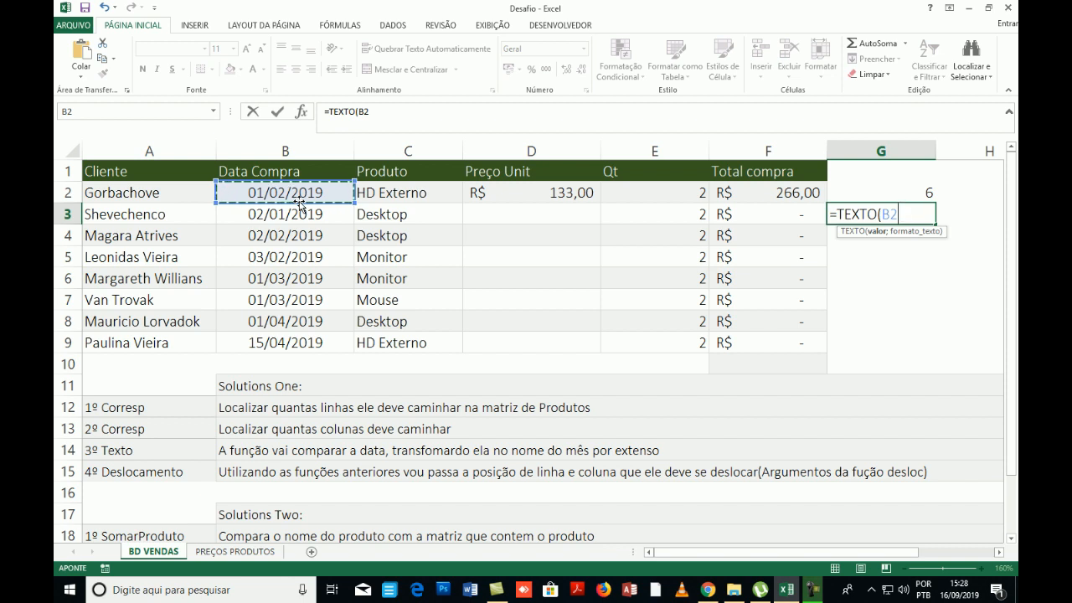
type(";")
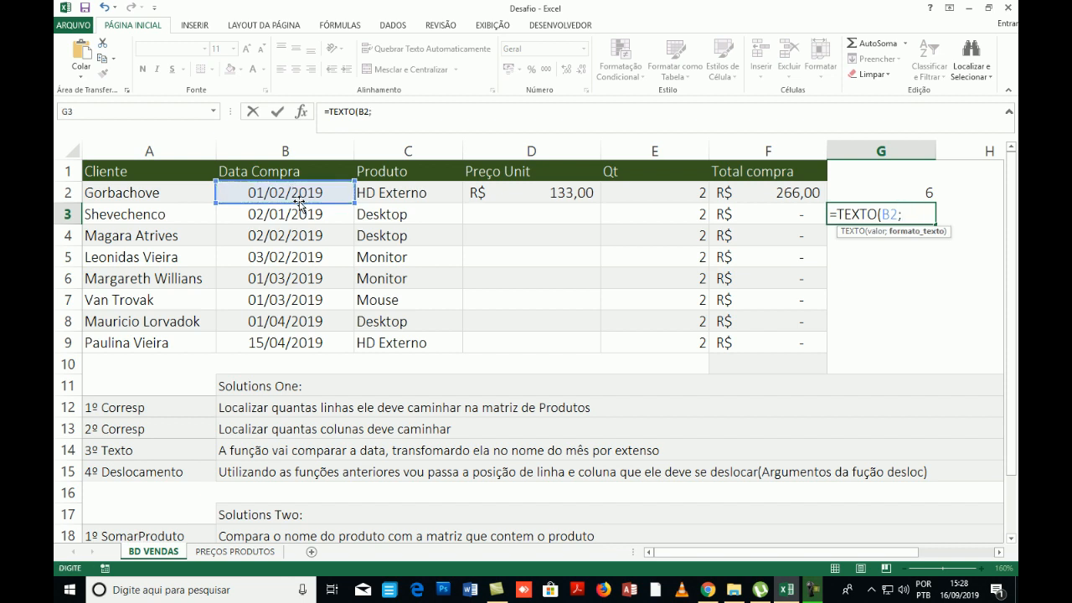
type("\"mmmm\")")
key("Return")
- Compare the month name returned by TEXTO in G3 with the purchase date in B2
left_click(848, 217)
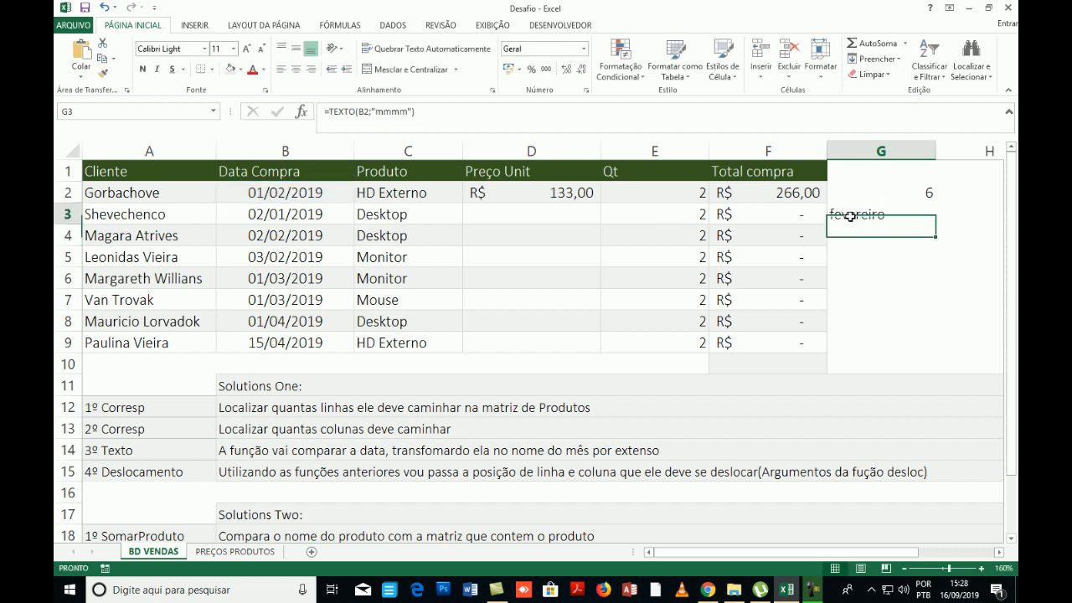
left_click(317, 195)
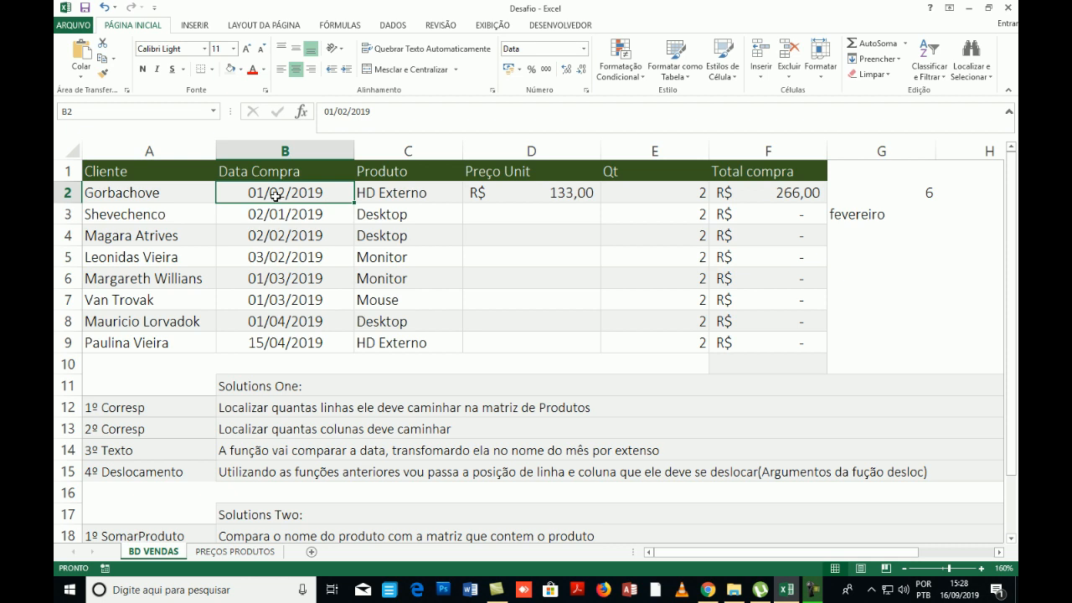
left_click(854, 215)
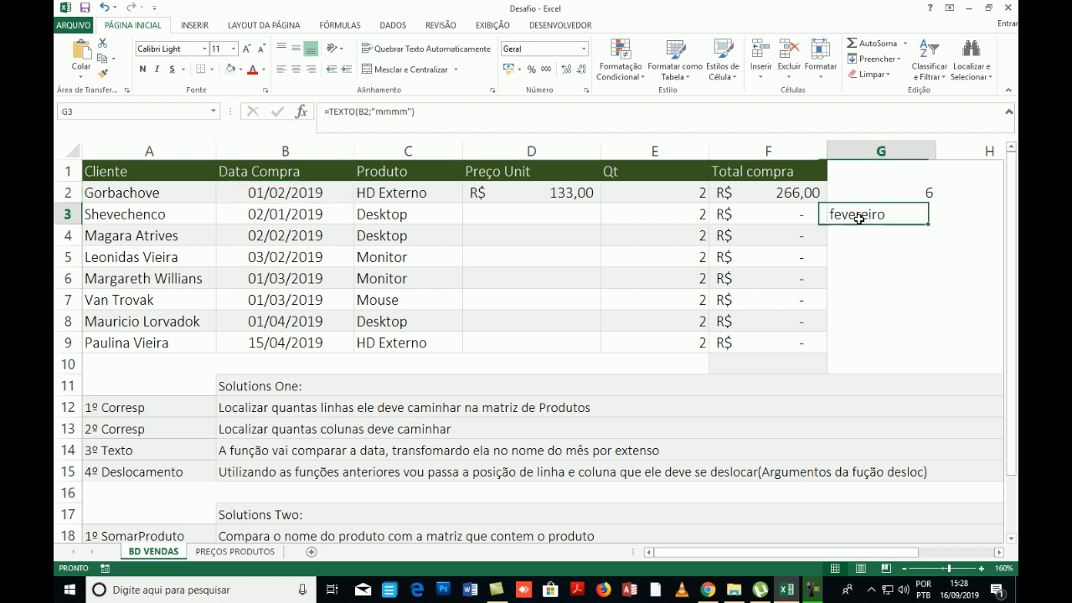
left_click(323, 199)
left_click(852, 216)
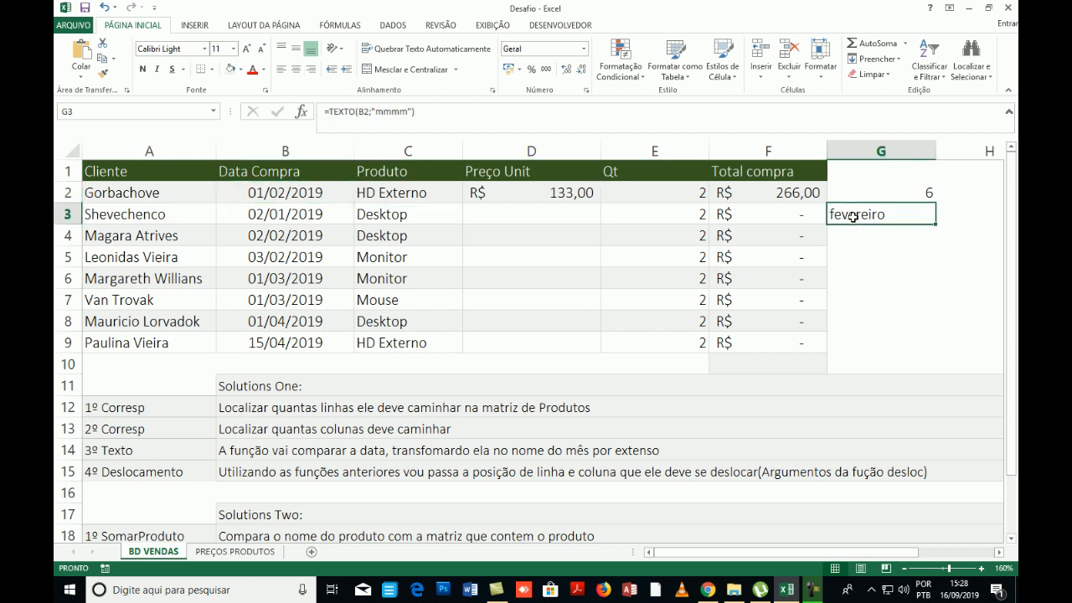
left_click(343, 203)
left_click(846, 214)
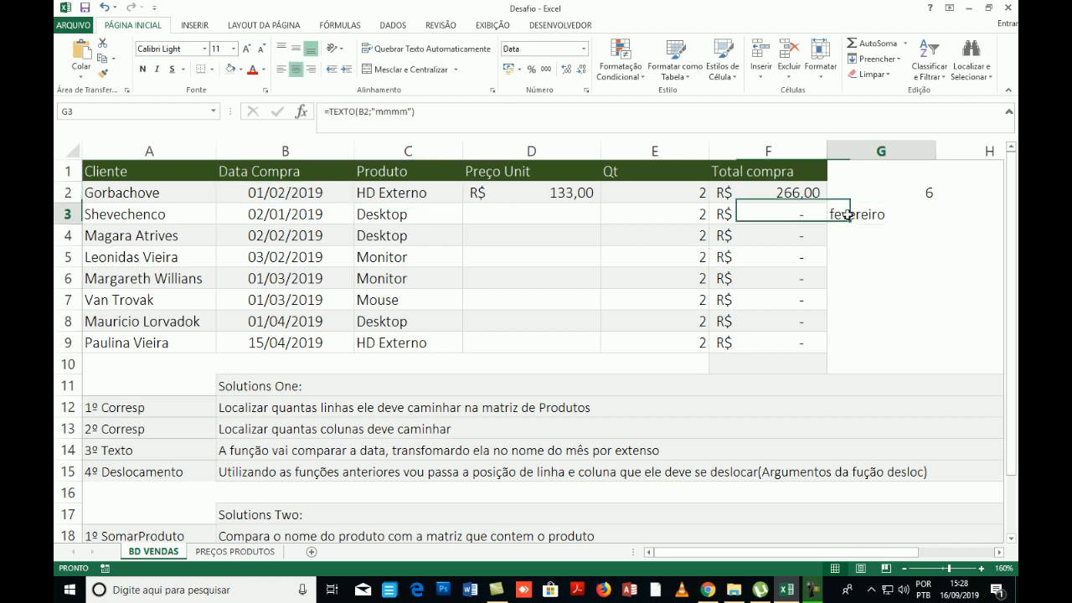
- Examine the month headers from Janeiro to Maio in row 1 of PREÇOS PRODUTOS
left_click(235, 551)
left_click(304, 183)
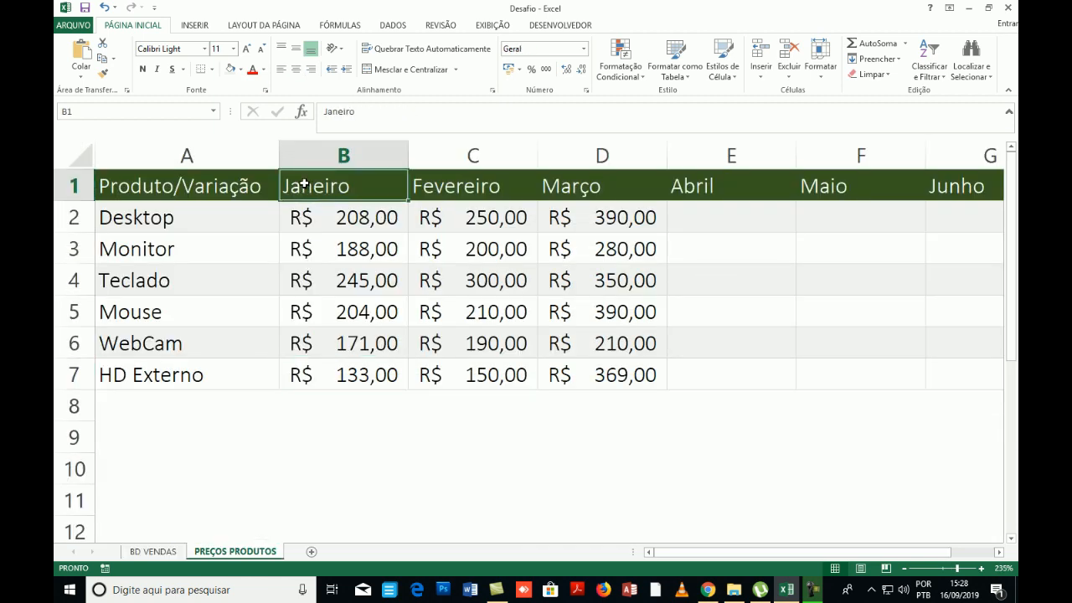
key("Right")
key("Right")
key("Right")
key("Right")
key("Right")
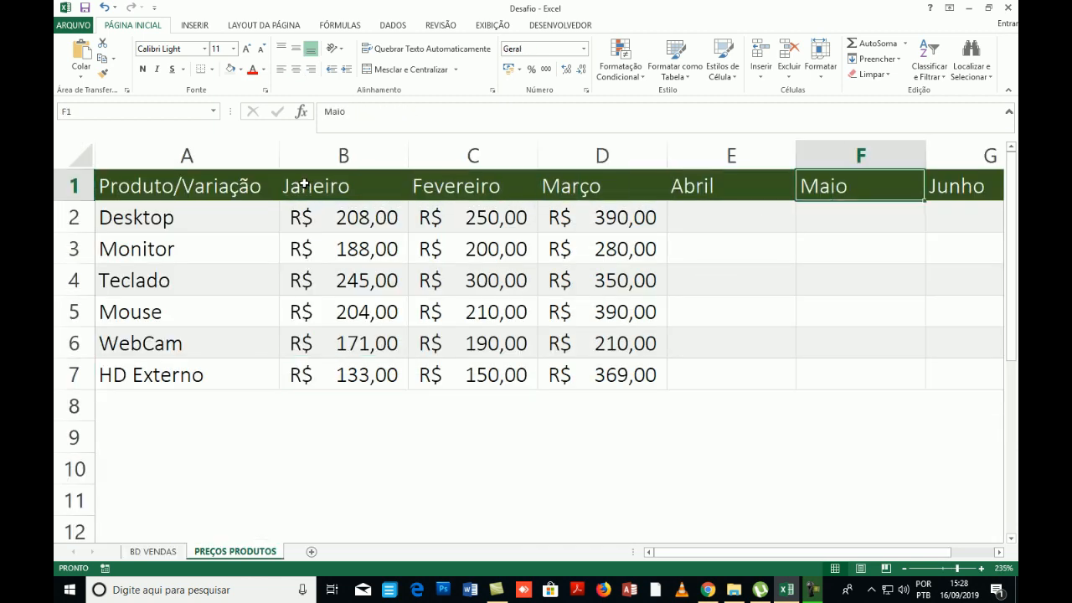
- Examine the order of the Janeiro and Fevereiro headers in row 1 of PREÇOS PRODUTOS
key("Left")
key("Left")
key("Left")
key("Left")
key("Left")
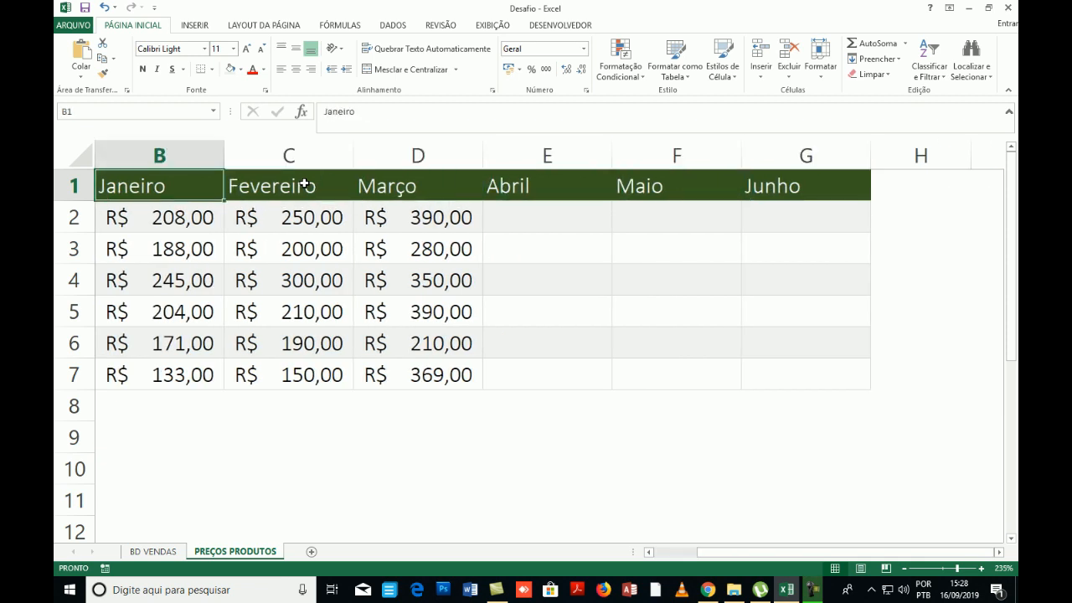
key("Left")
key("Right")
key("Right")
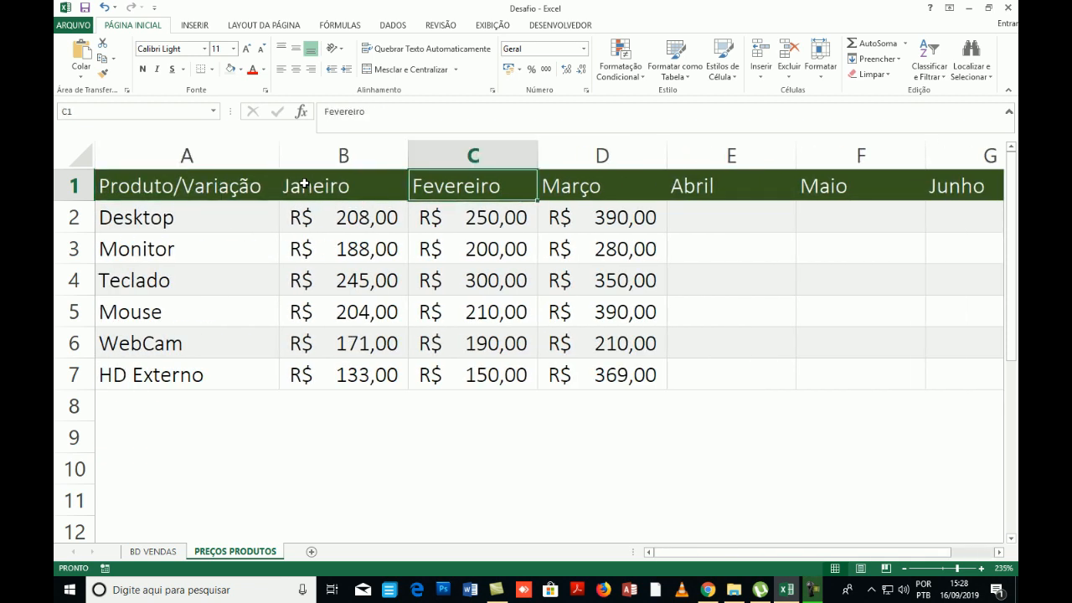
- Return to the BD VENDAS sheet and select the empty cell G4 below the TEXTO result
left_click(153, 551)
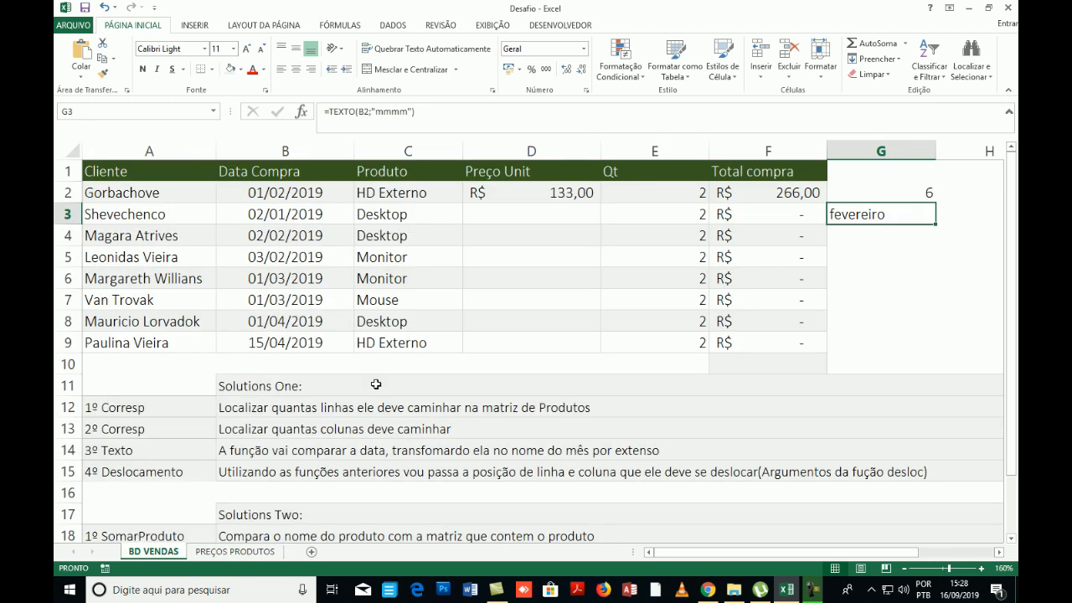
left_click(864, 335)
left_click(872, 210)
key("Down")
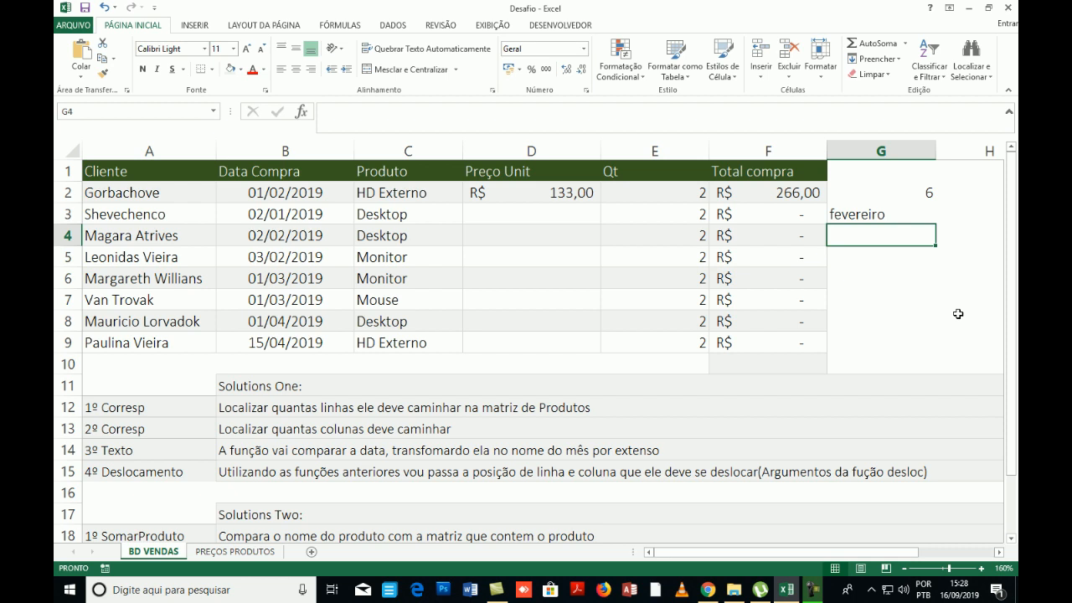
type("=CORRESP(")
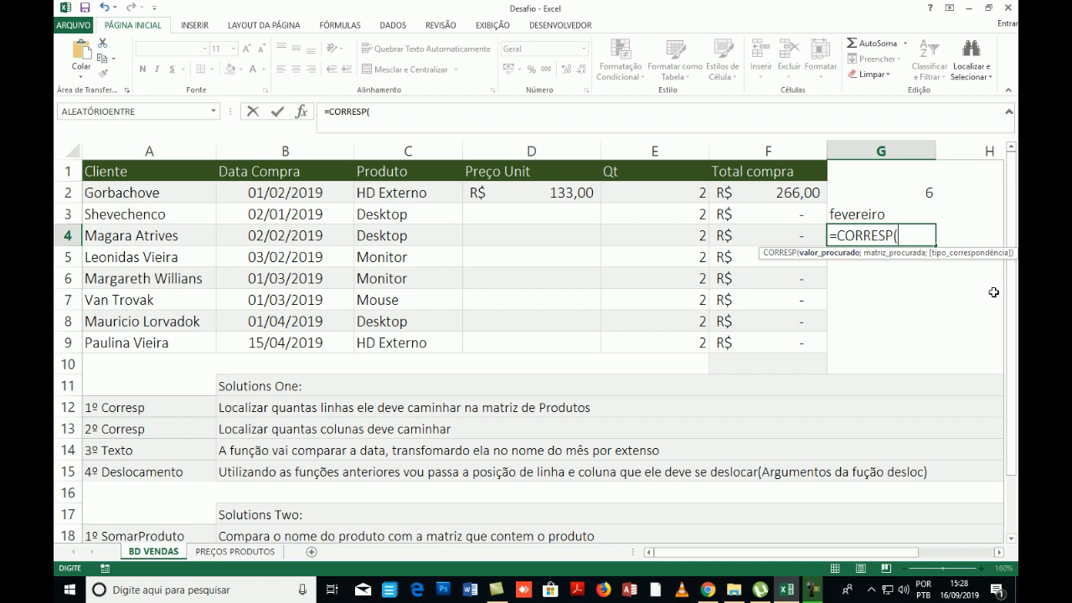
type("texto")
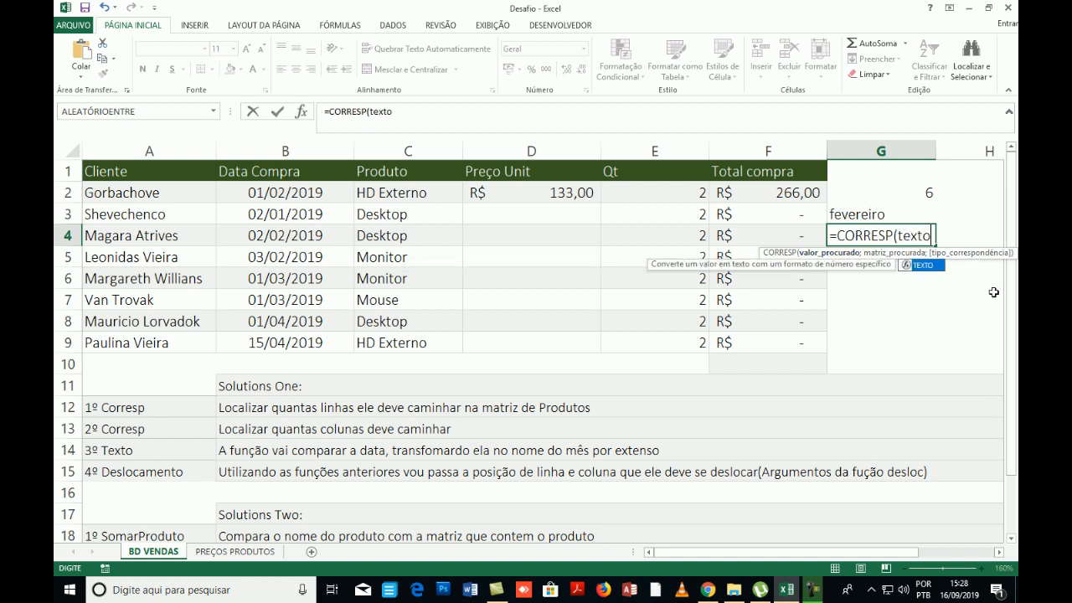
key("Tab")
left_click(281, 192)
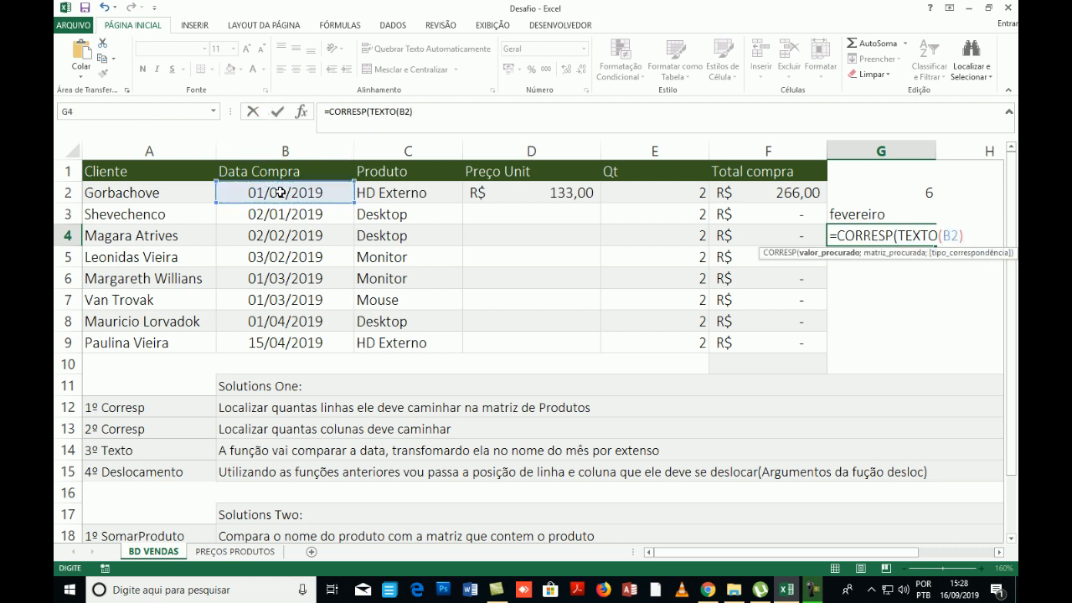
type(";\"mmmm")
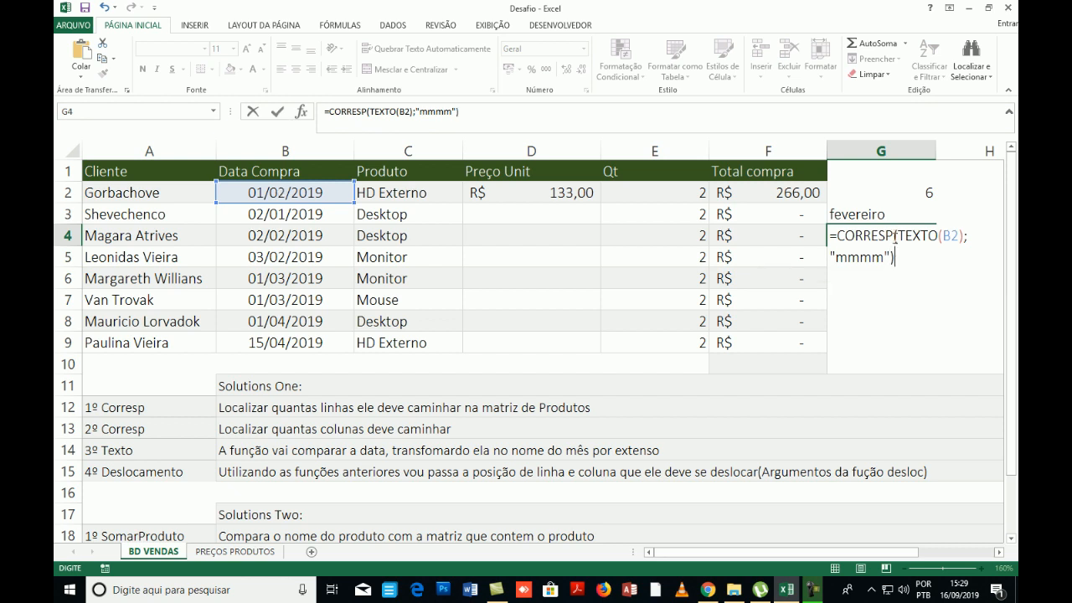
left_click_drag(902, 236, 889, 258)
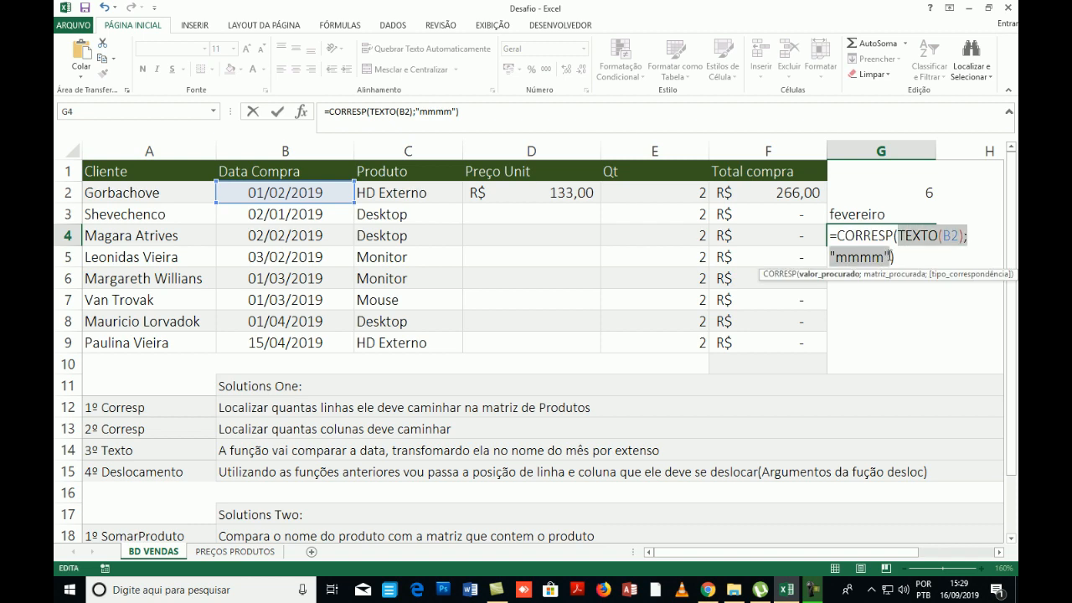
key("Return")
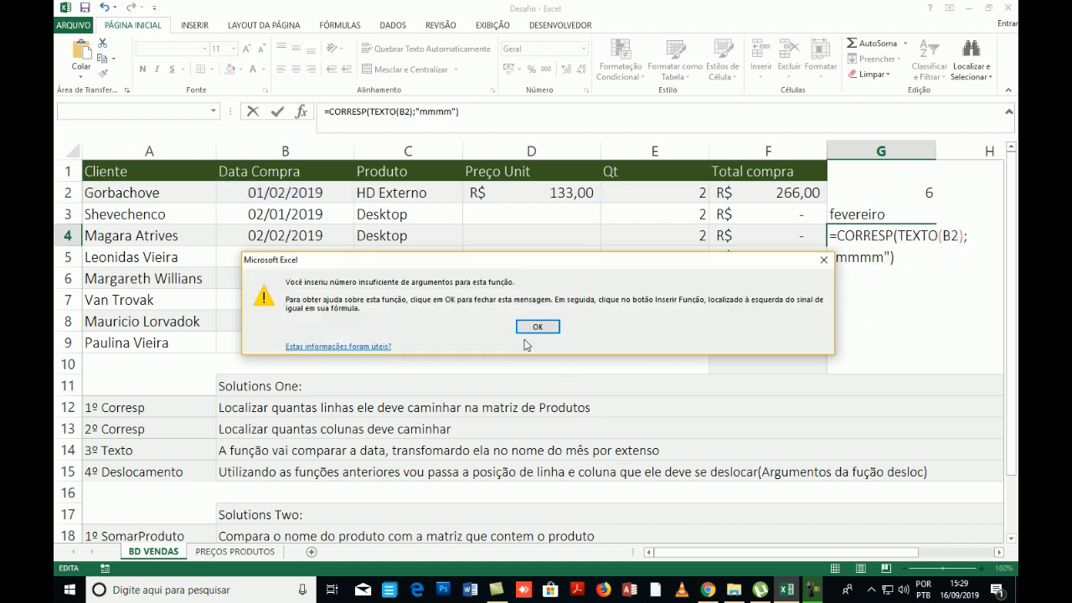
left_click(537, 326)
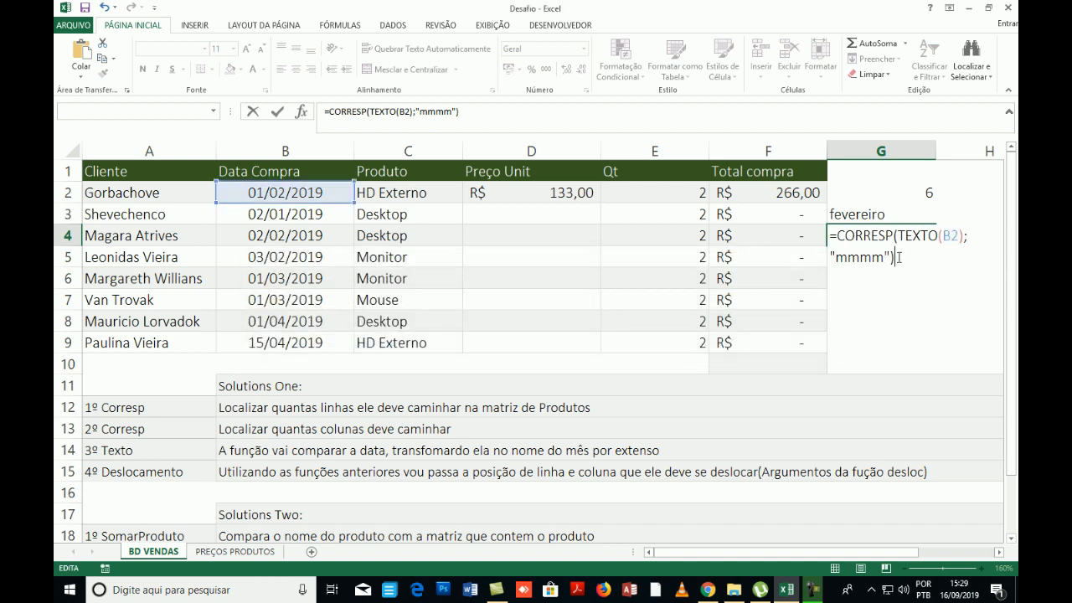
key("BackSpace")
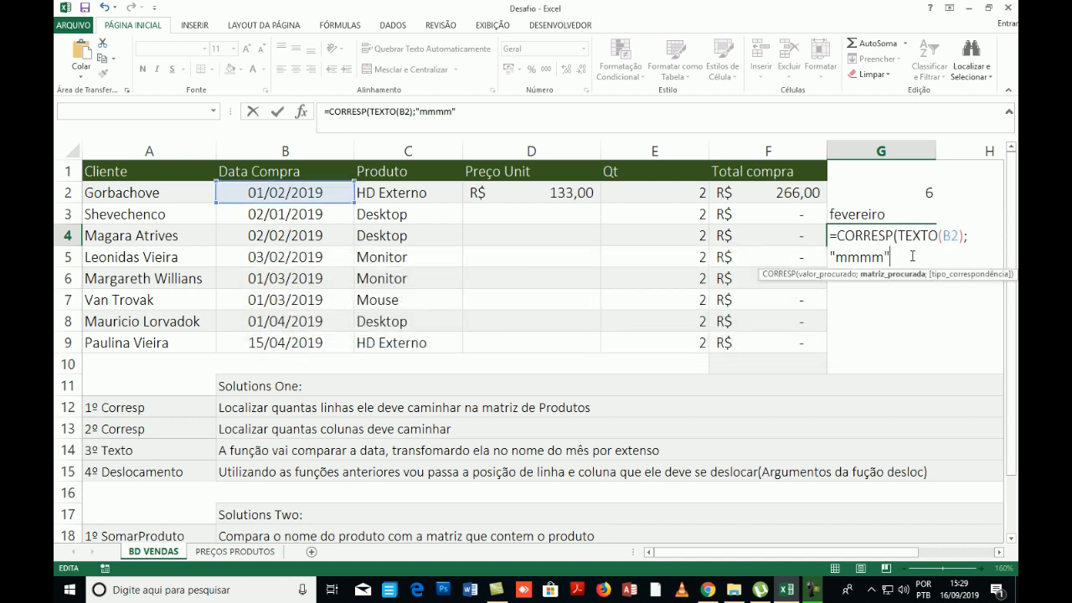
left_click(965, 237)
mouse_move(889, 257)
left_mouse_down()
mouse_move(862, 237)
mouse_move(898, 238)
left_mouse_up()
key("F9")
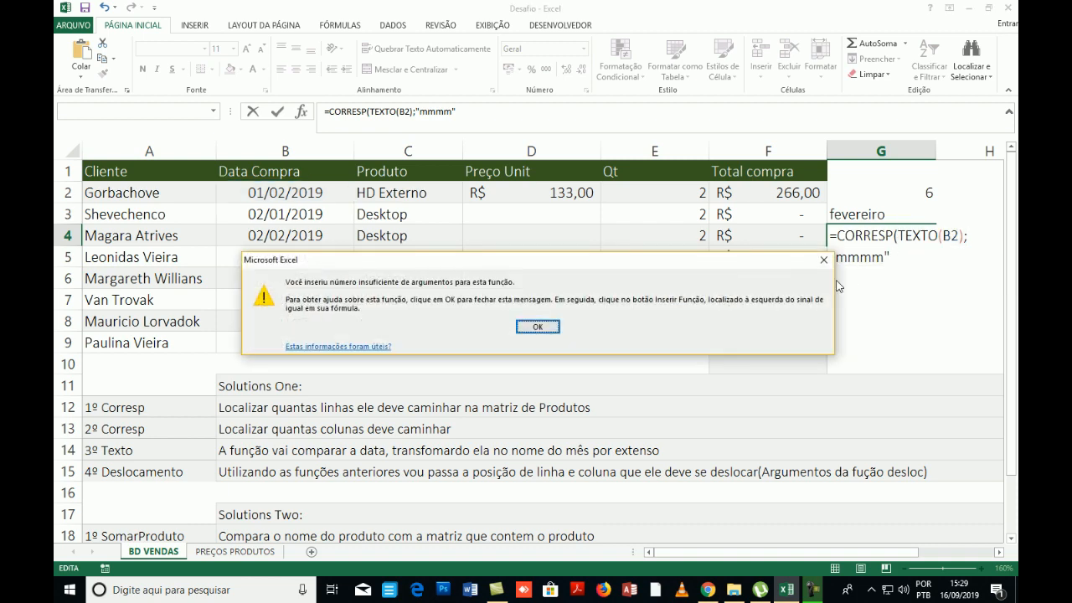
key("Return")
left_click(955, 257)
left_click(968, 238)
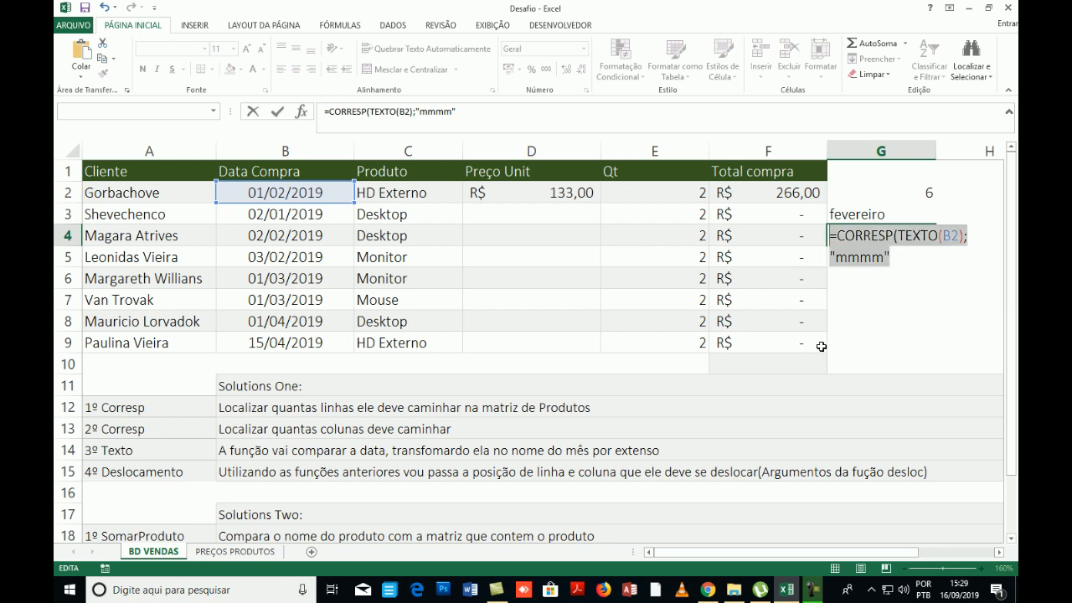
key("Escape")
- Widen column G to roughly double its width and start a CORRESP formula in G4
scroll(997, 555, "right", 3)
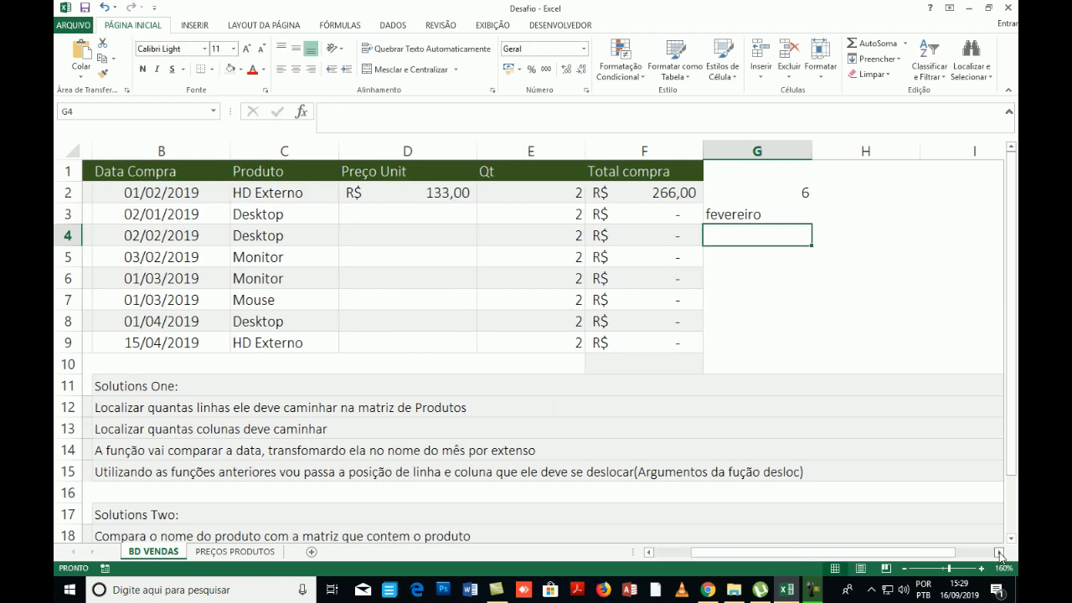
left_click_drag(556, 151, 661, 157)
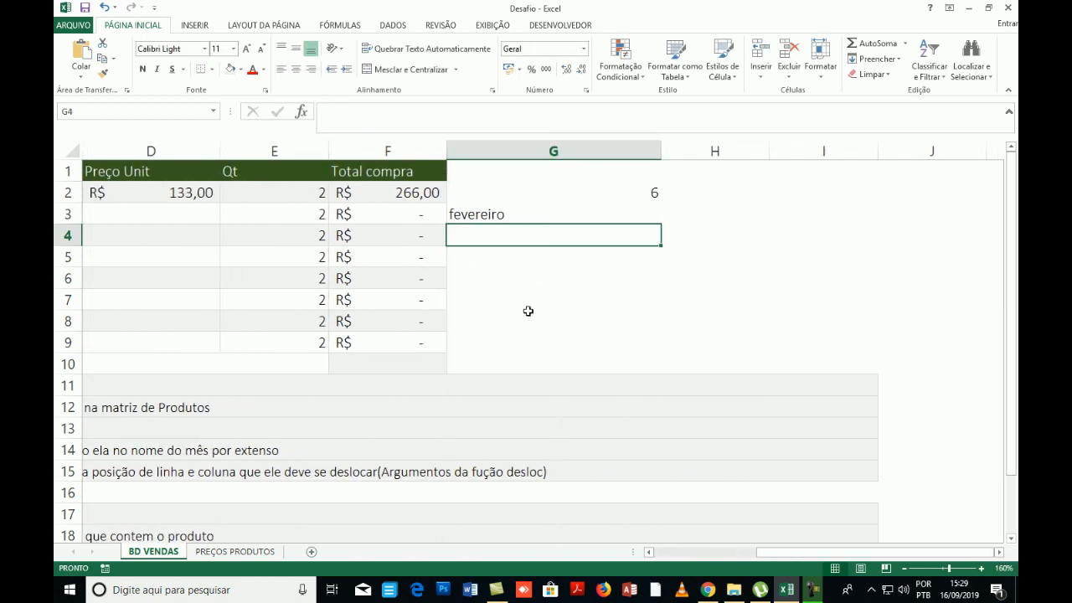
type("=tex")
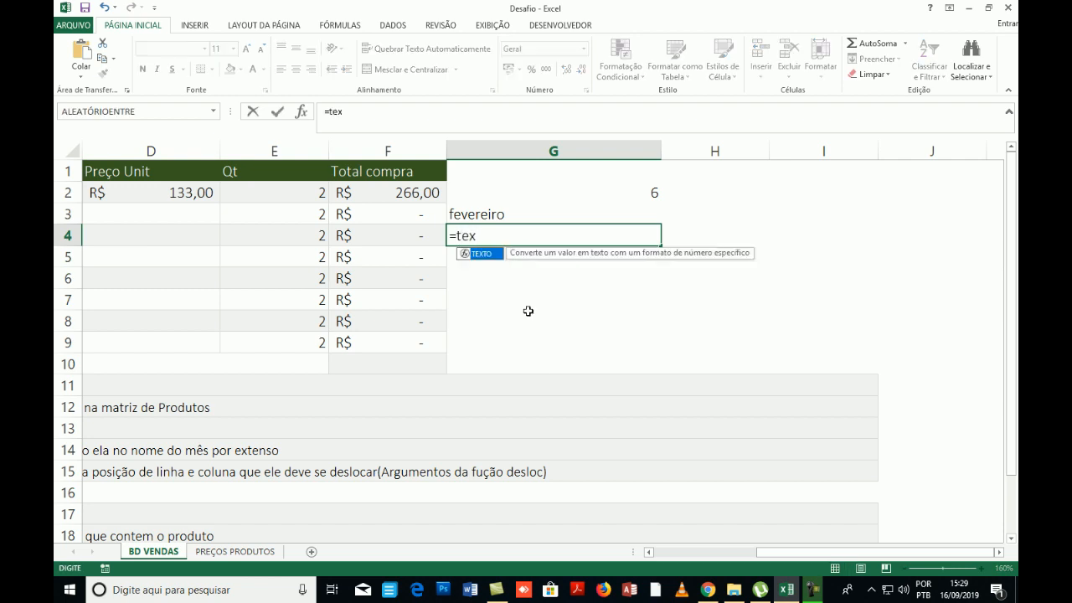
key("Tab")
left_click_drag(879, 551, 834, 551)
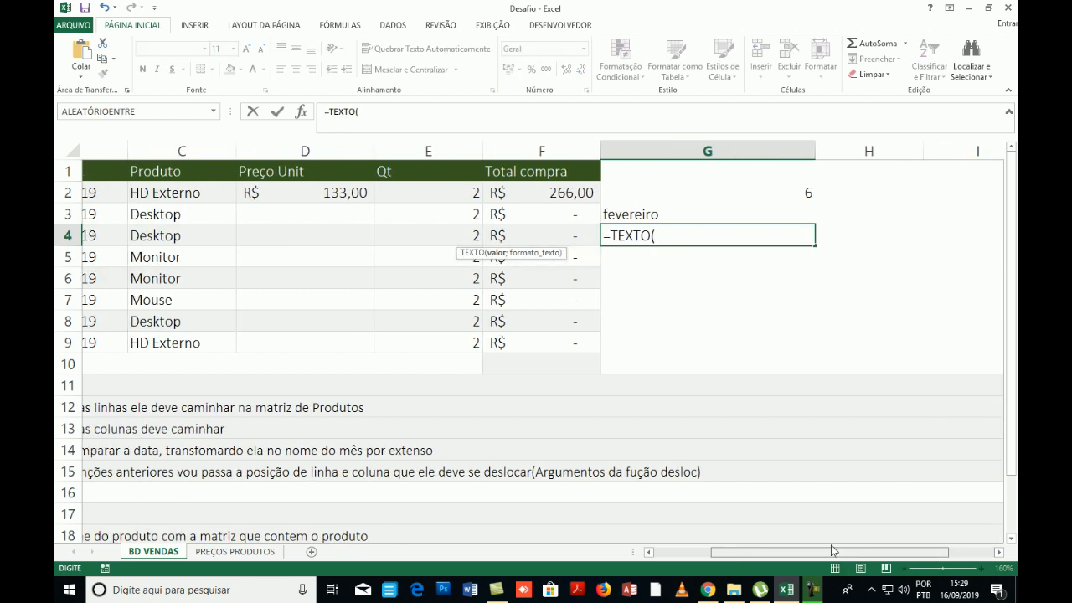
left_click_drag(656, 236, 568, 236)
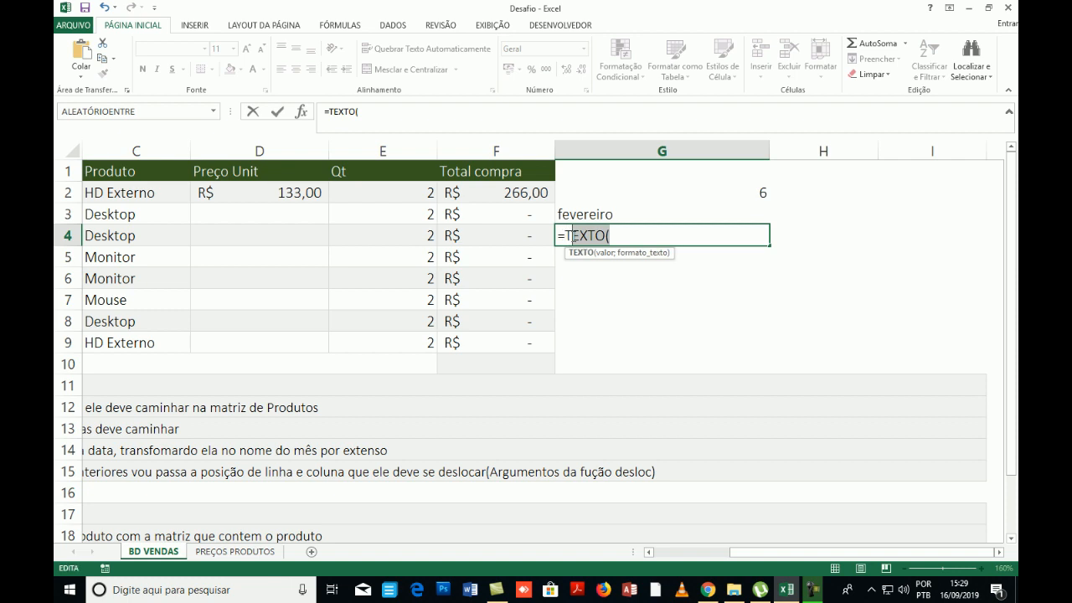
key("BackSpace")
key("BackSpace")
type("core")
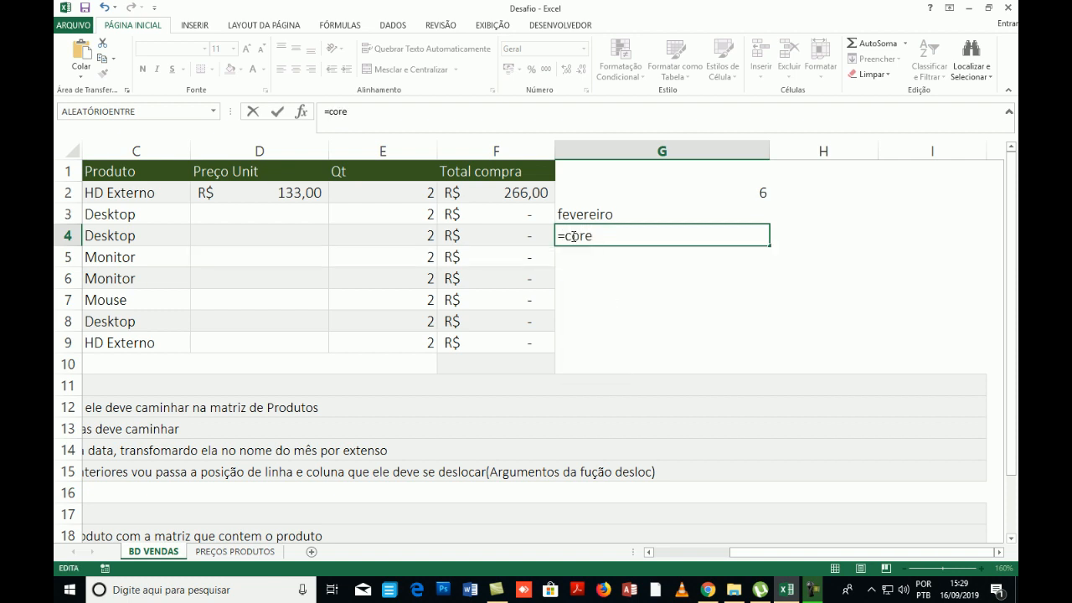
key("BackSpace")
type("r")
key("Tab")
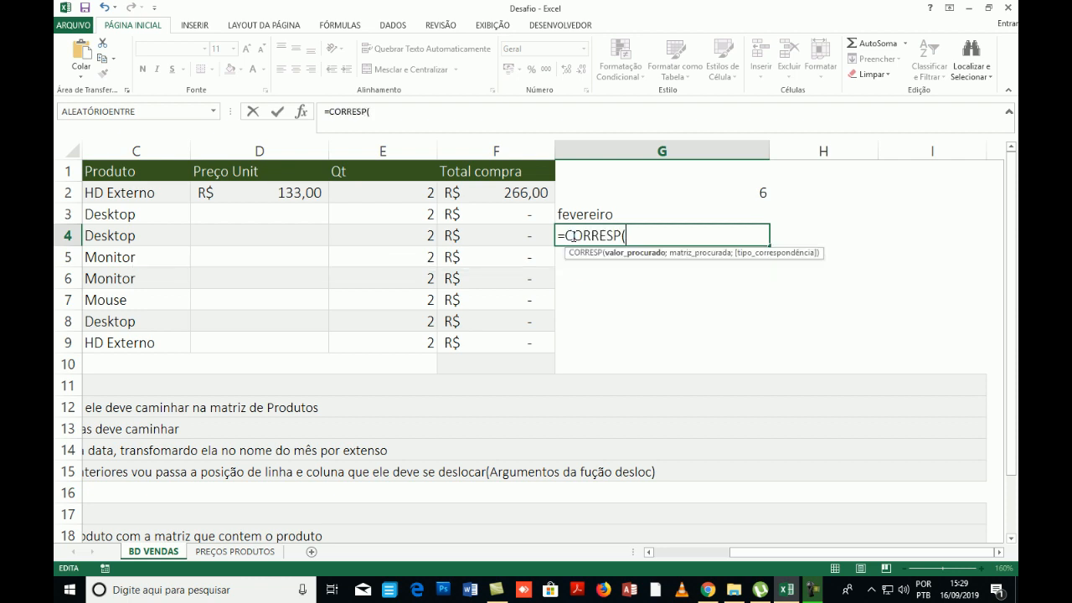
- Add TEXTO(B2;"mmmm") as the lookup value of the CORRESP formula in G4
type("texto")
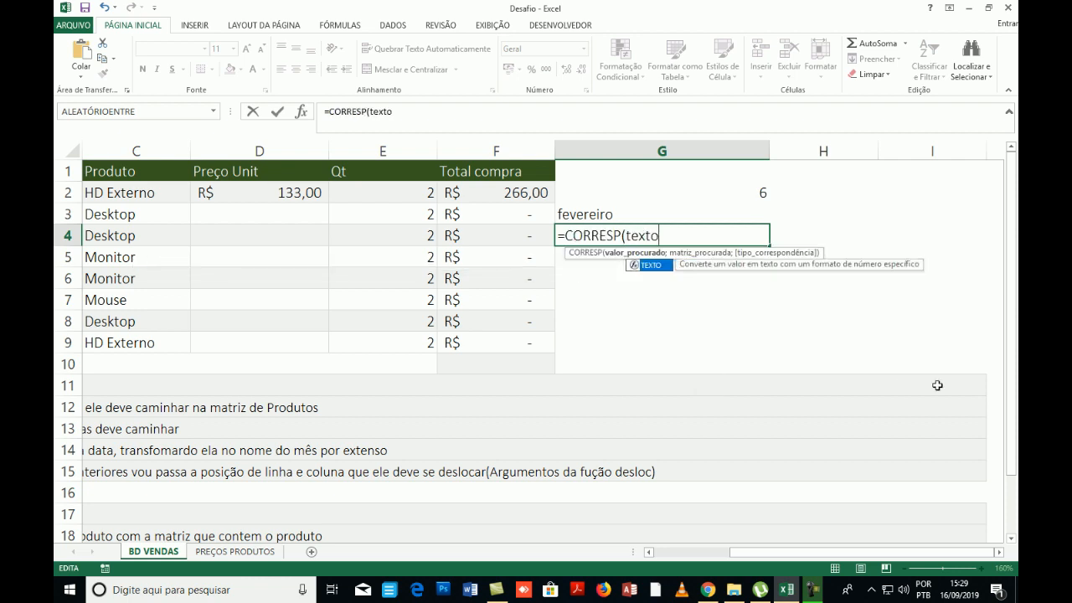
key("Tab")
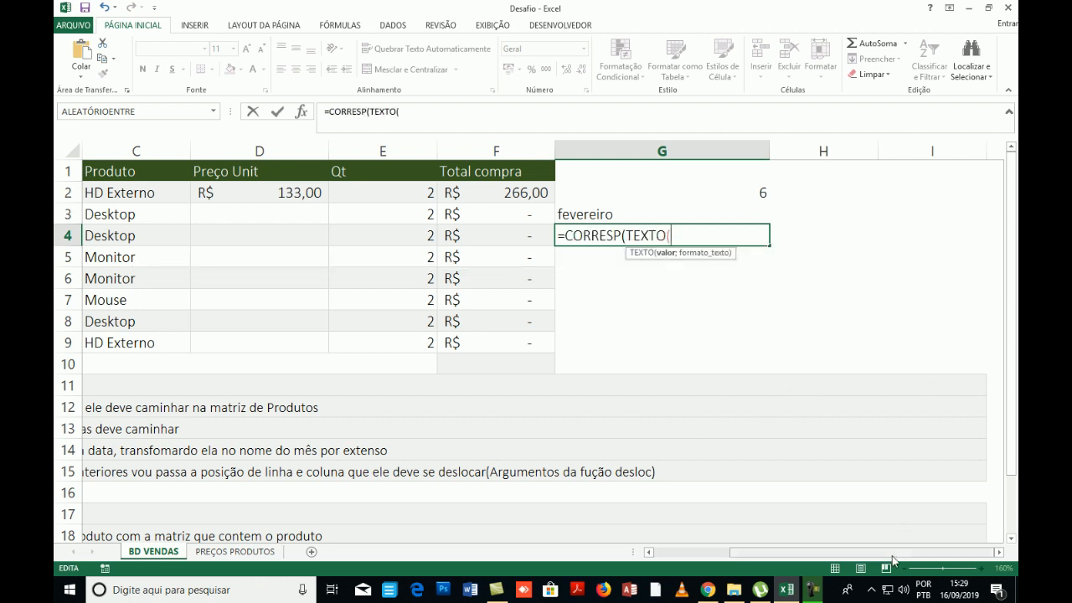
left_click_drag(892, 556, 774, 556)
left_click(285, 194)
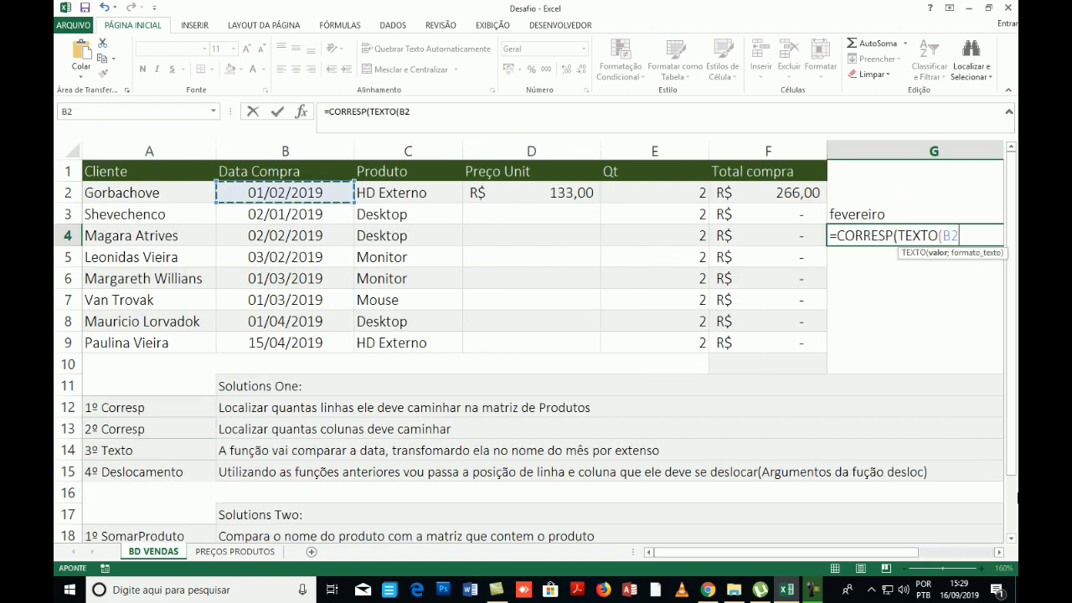
type(";\"mmm")
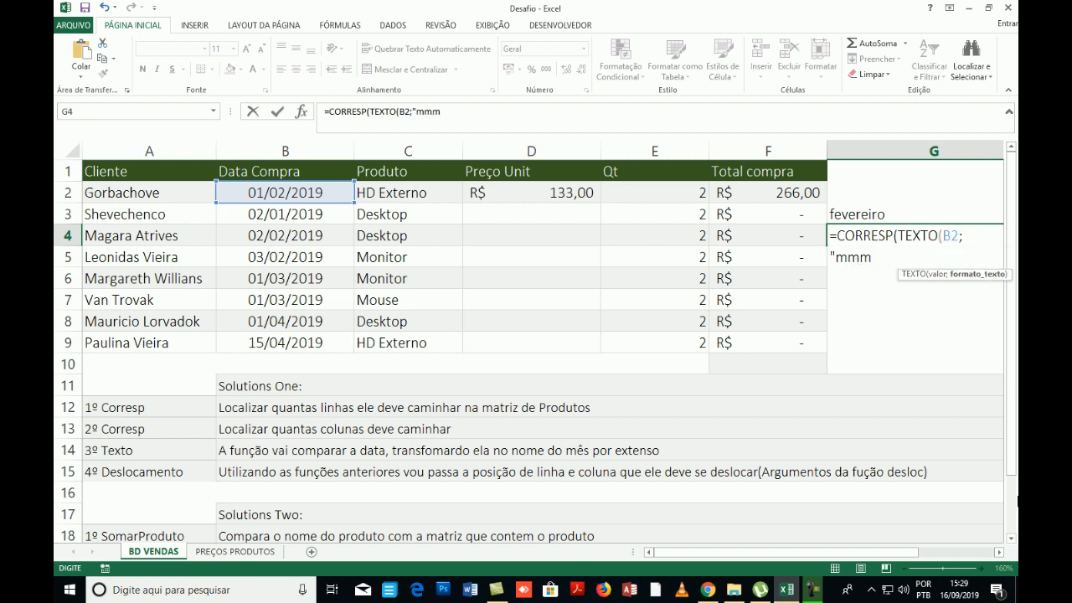
left_click(998, 552)
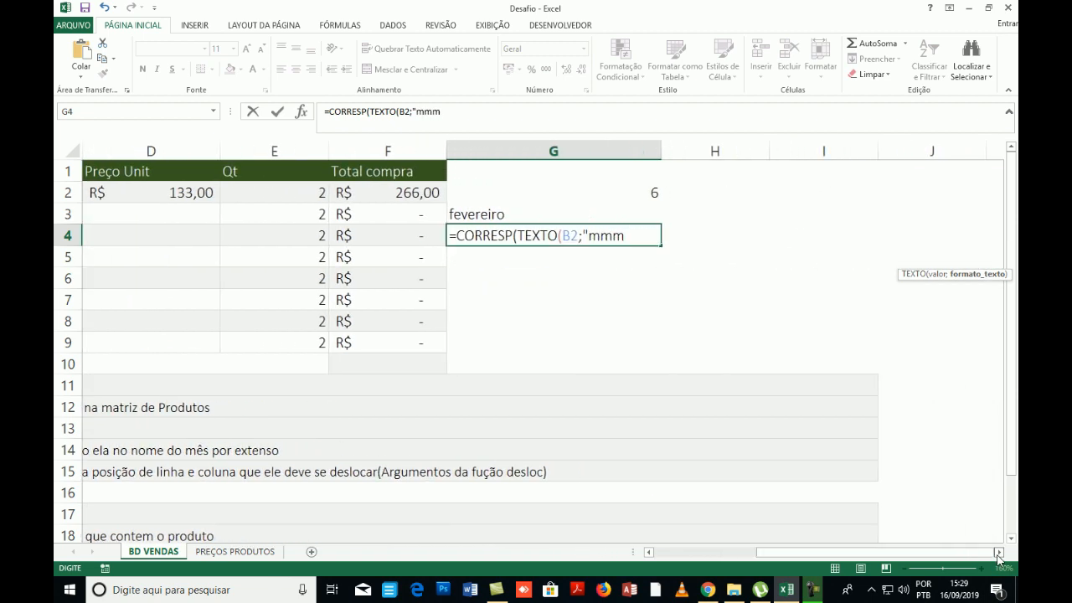
type("m\"")
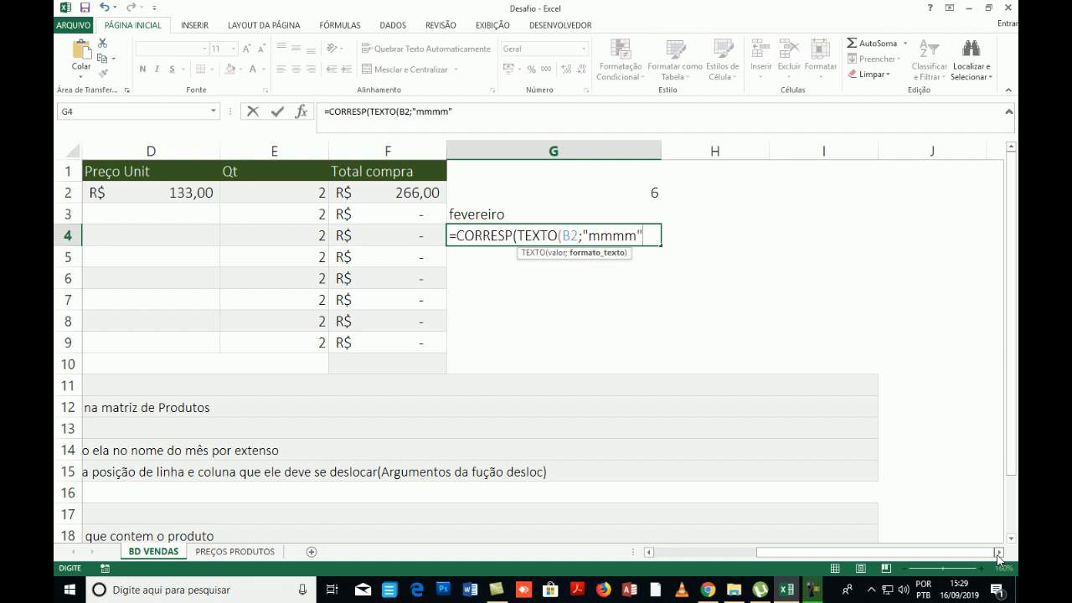
type(")")
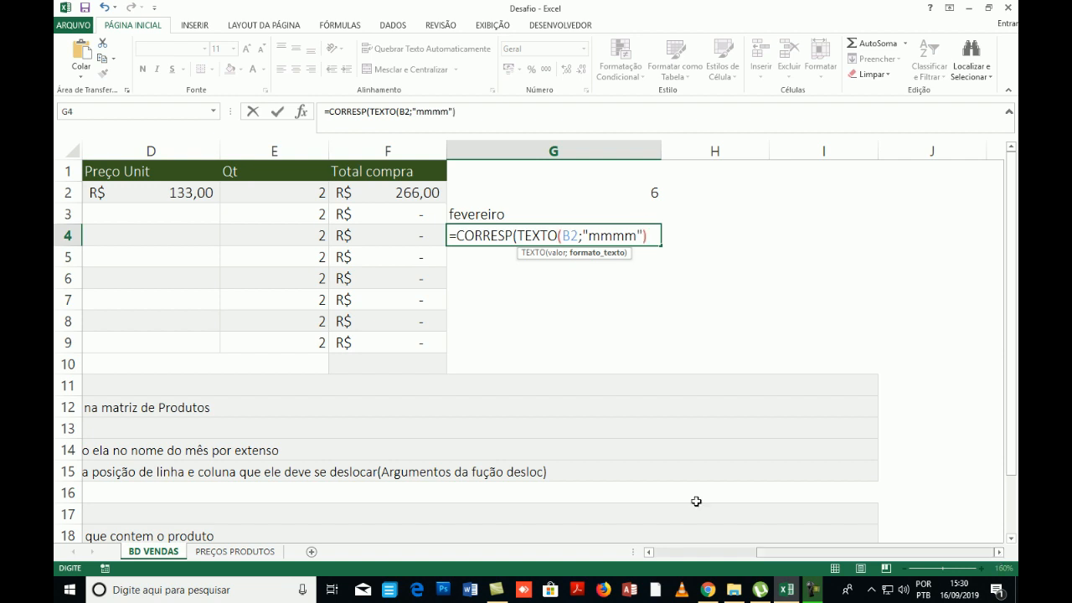
- Evaluate the TEXTO argument inside G4's formula to preview its value, and restore the original expression
left_click_drag(520, 235, 650, 236)
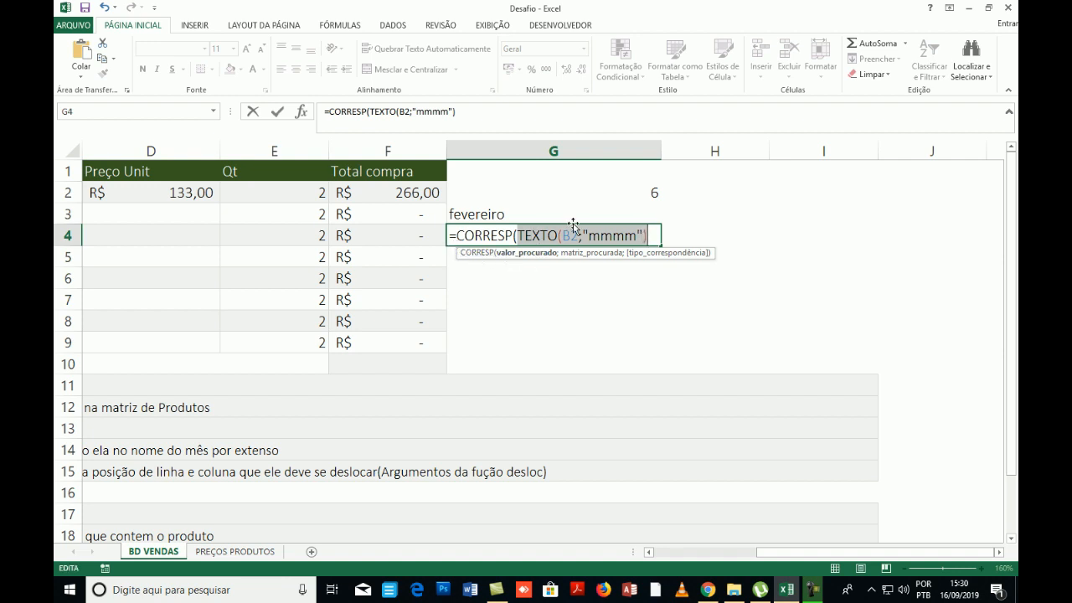
key("F9")
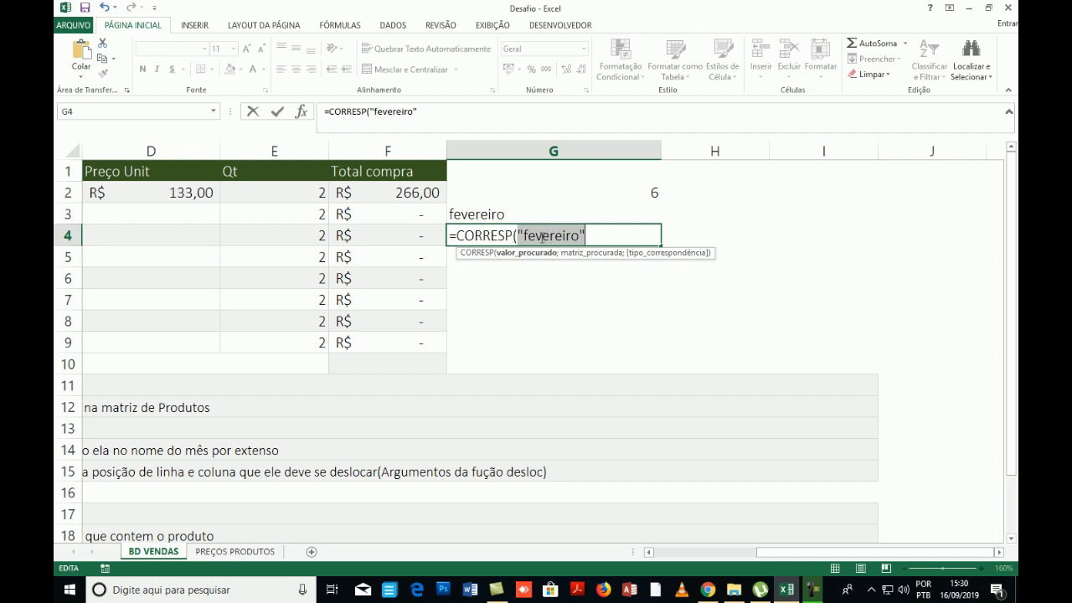
key("ctrl+z")
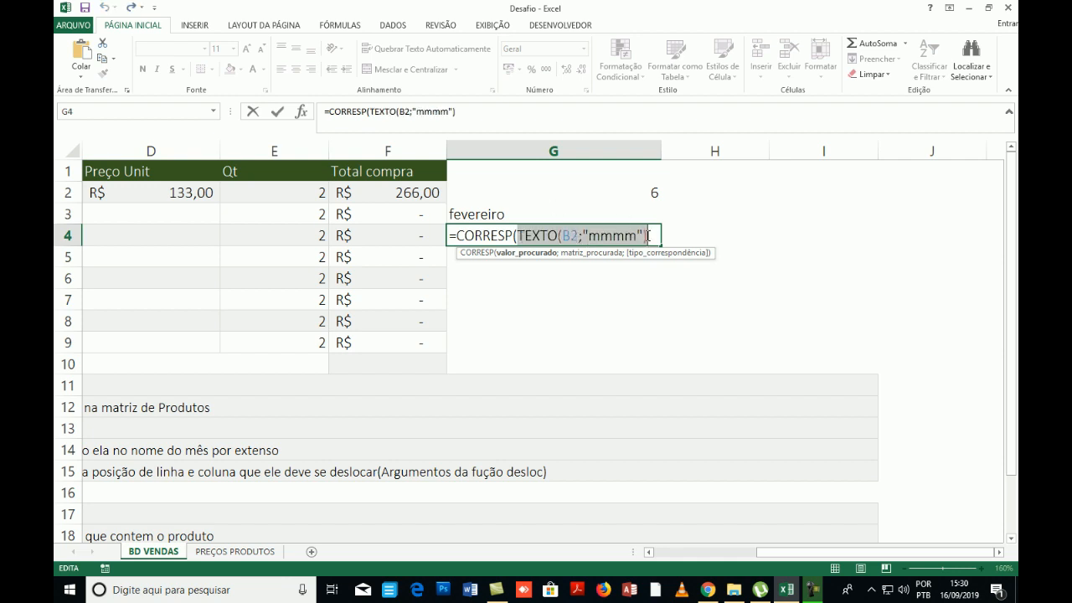
- Complete G4's CORRESP formula with the named range meses as lookup array and 0 for an exact match
left_click(648, 236)
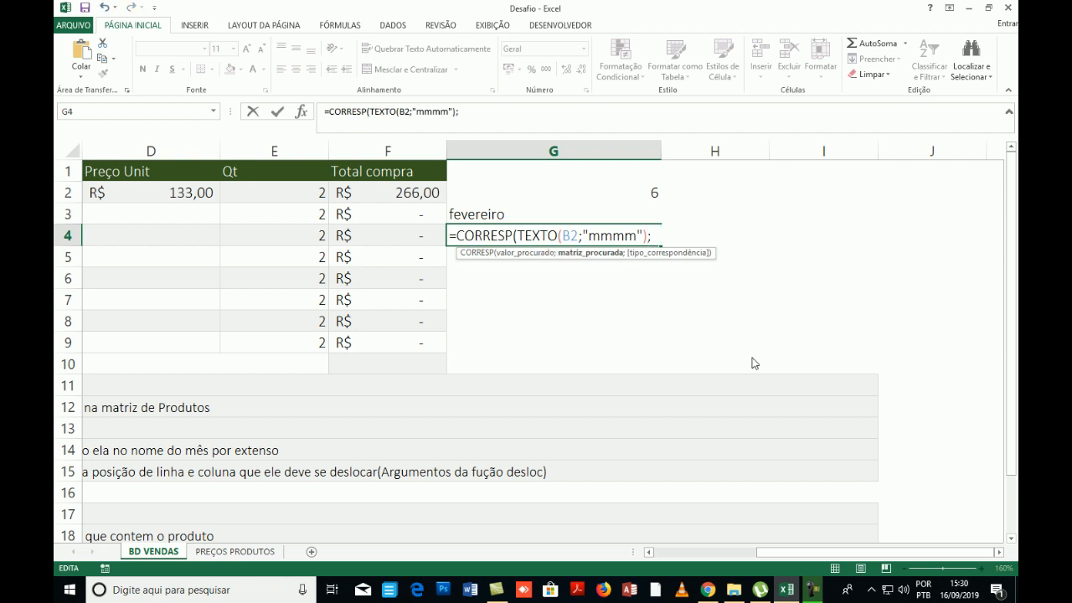
type(";messes;")
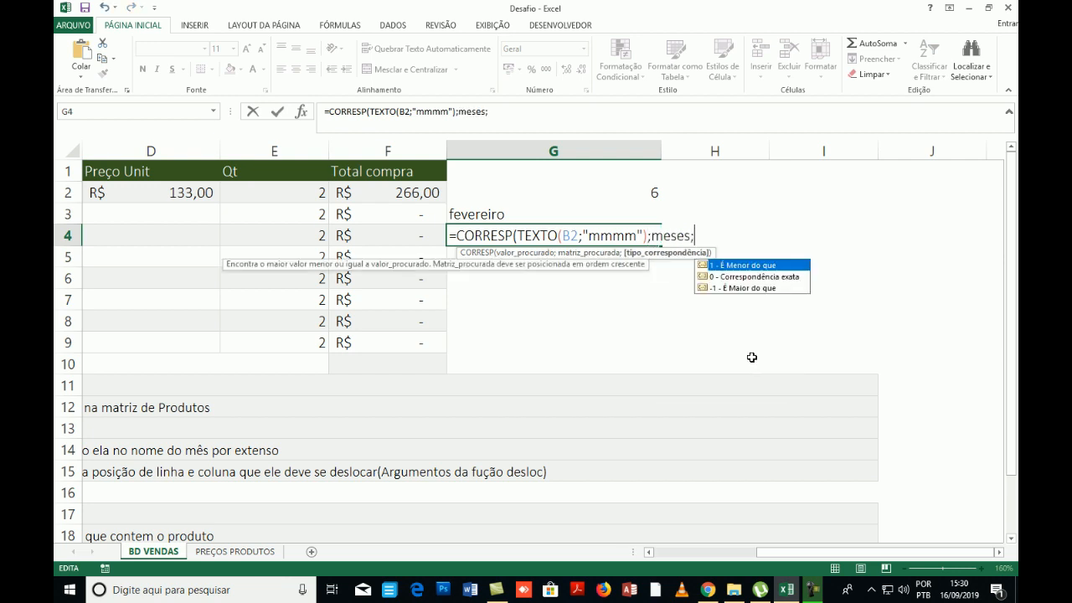
type("0)")
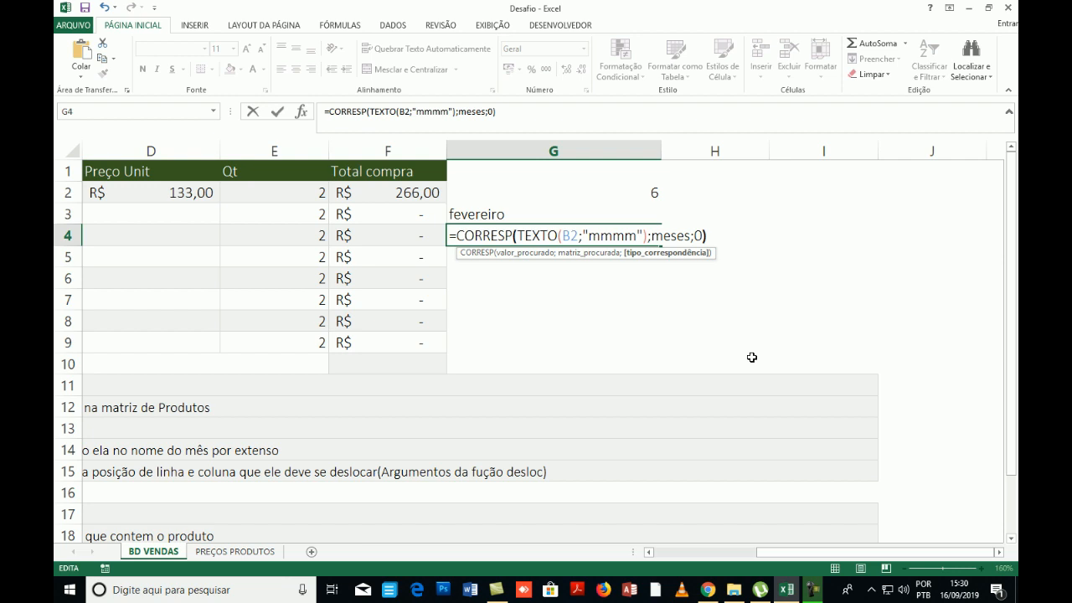
key("Return")
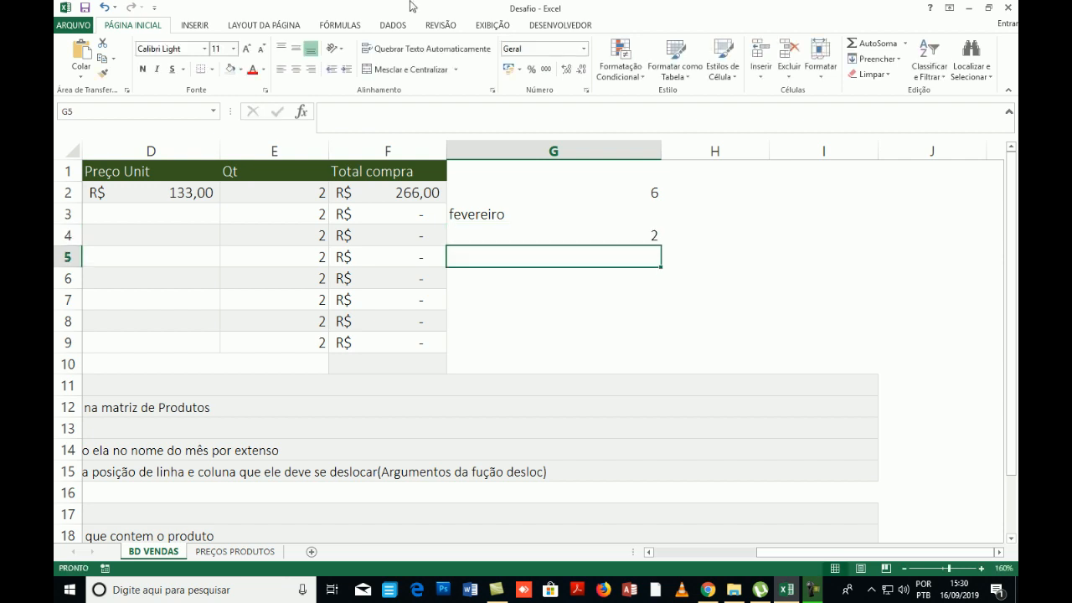
- Right-align the contents of G2:G4 and narrow column G to fit them more closely
left_click(605, 236)
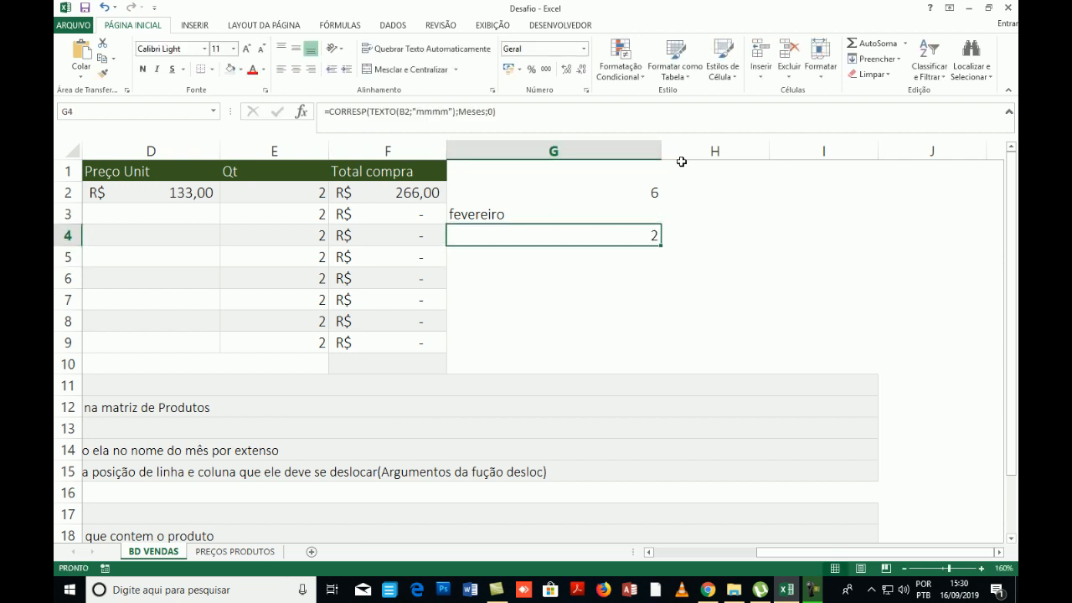
left_click_drag(661, 152, 644, 152)
left_click_drag(574, 199, 562, 226)
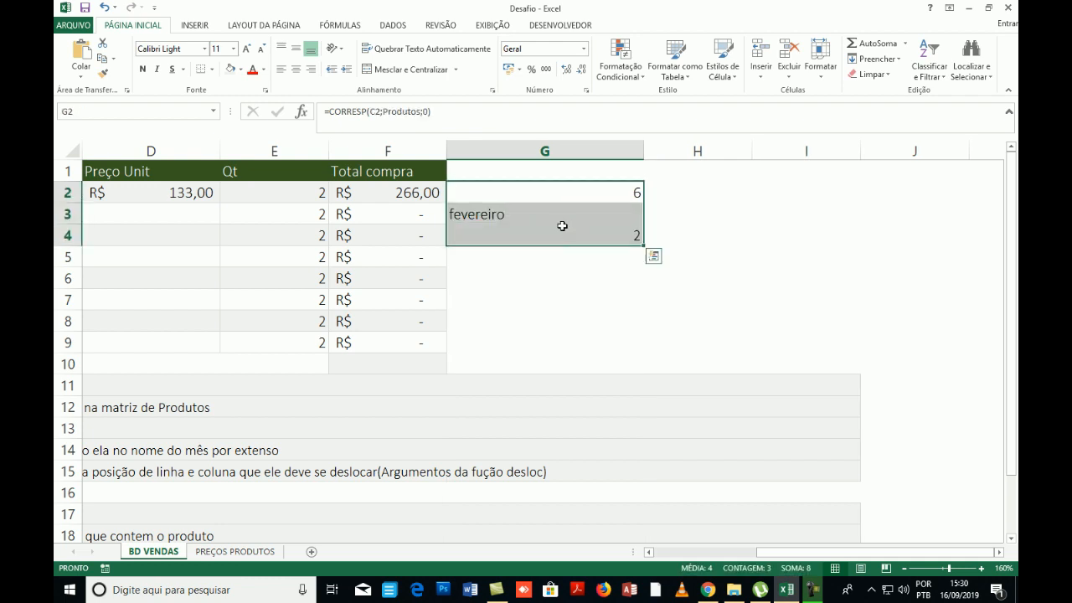
left_click(311, 70)
left_click(692, 186)
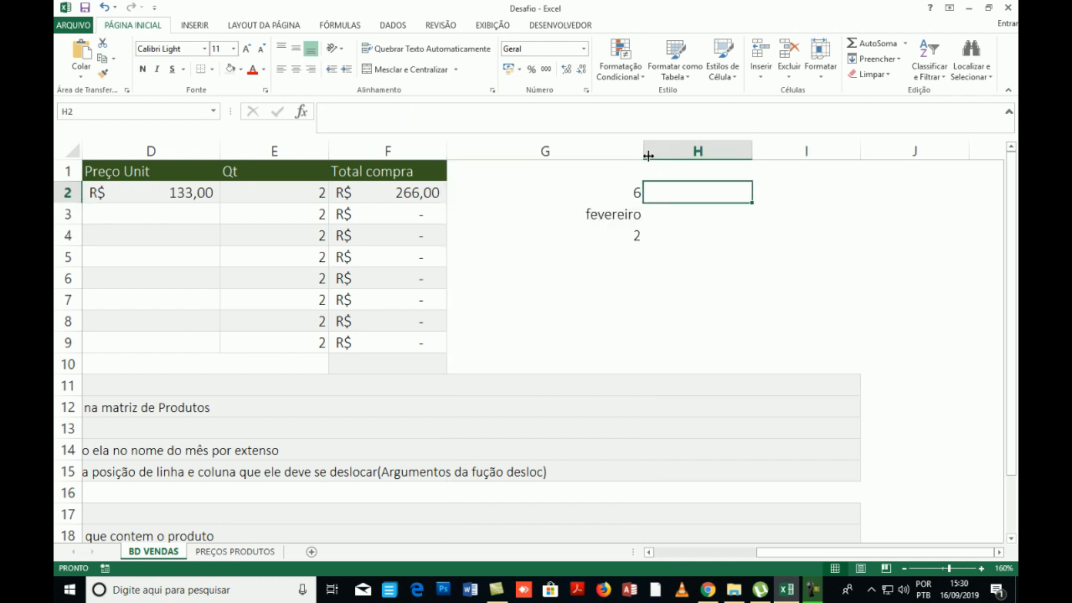
left_click_drag(644, 153, 582, 154)
left_click(695, 163)
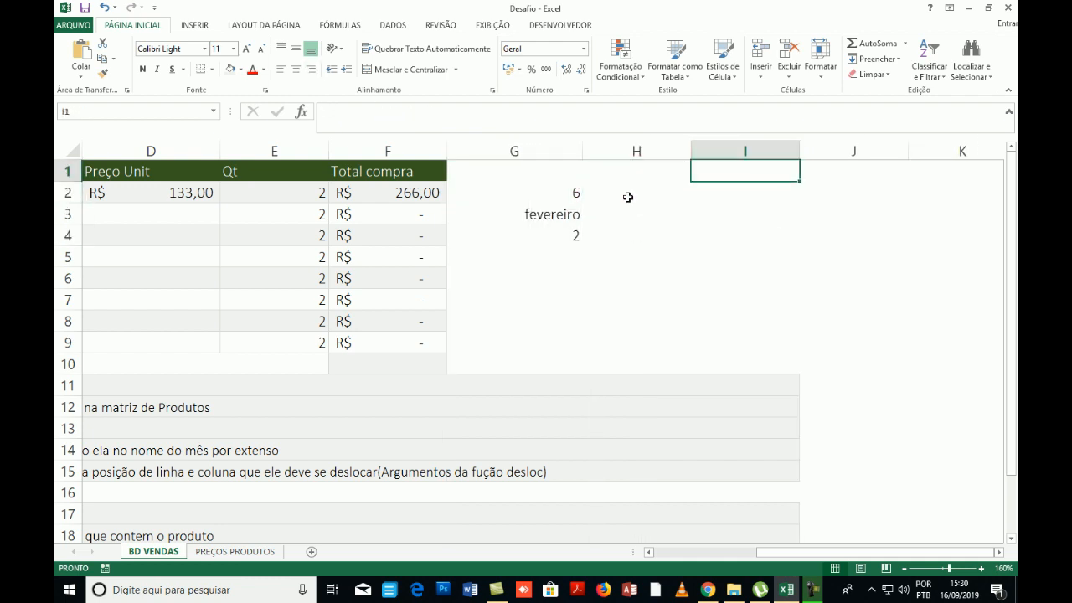
- Show the formulas of G2:G4 as text in H2:H4 with FÓRMULATEXTO(G2), and widen column H to fit them
left_click_drag(629, 197, 673, 232)
type("=")
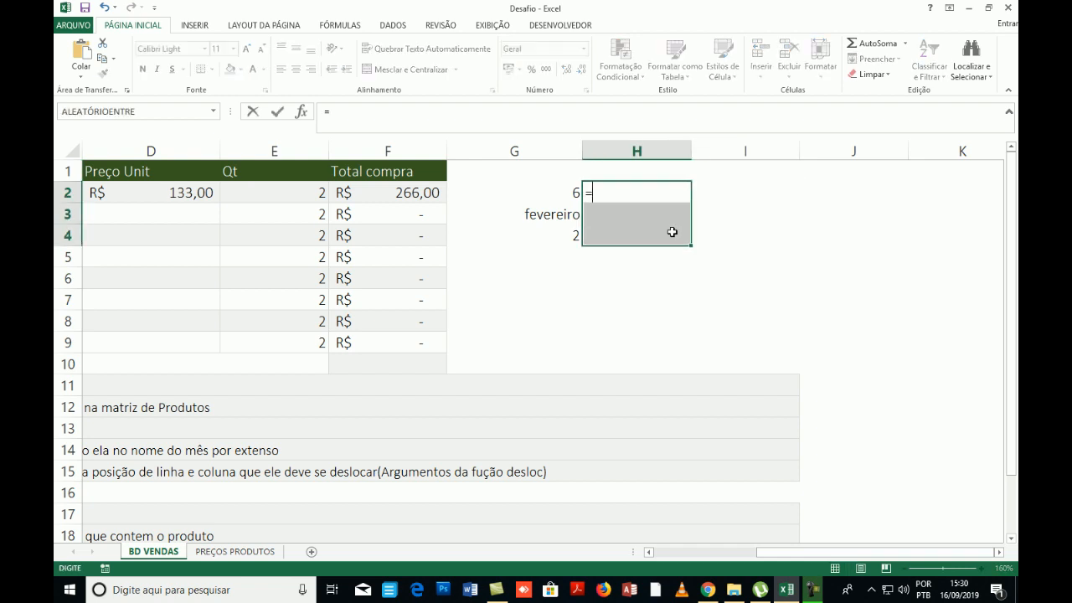
key("BackSpace")
type("=FÓRMULATEXTO(")
key("Left")
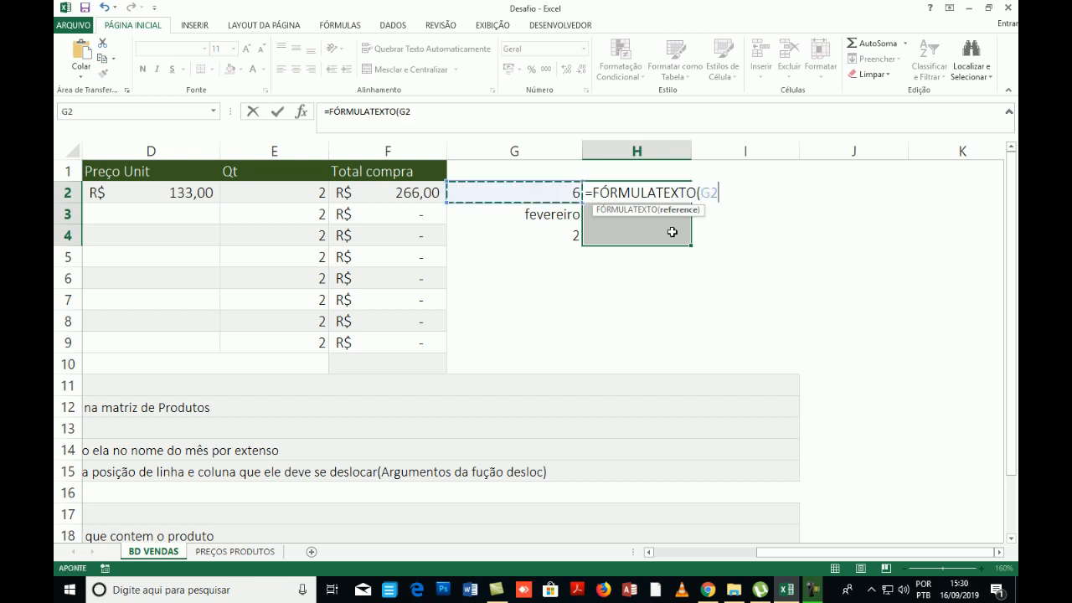
key("ctrl+Return")
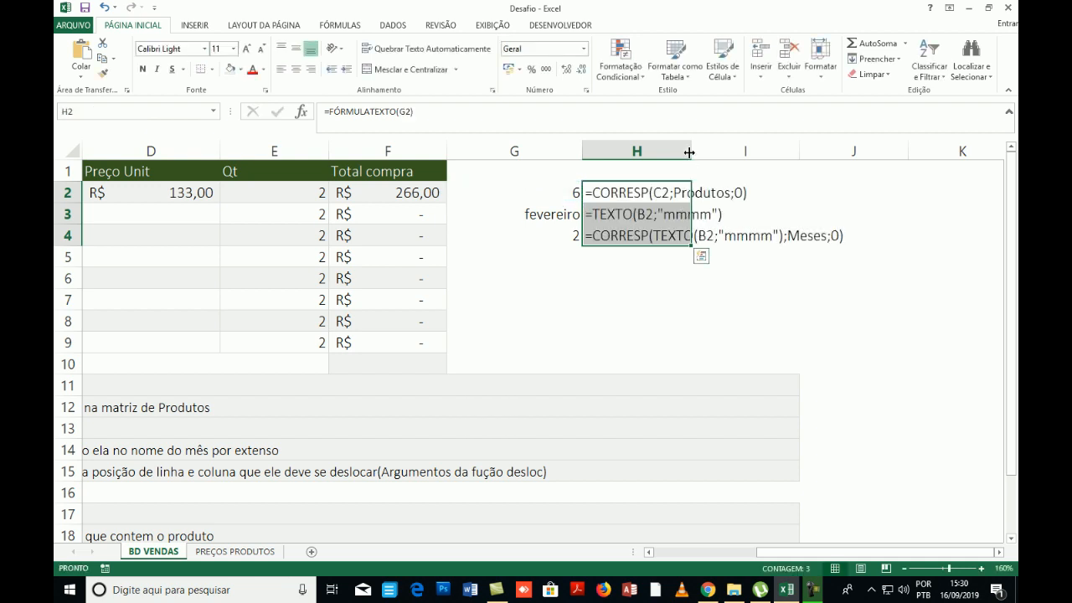
left_click_drag(692, 152, 873, 152)
left_click(670, 282)
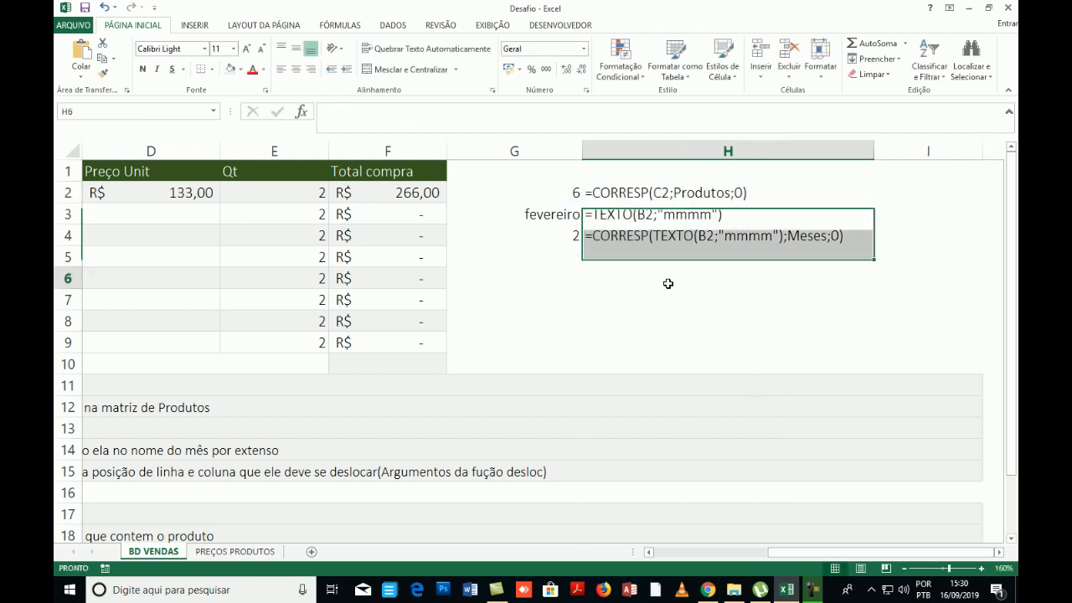
- Compare the CORRESP row position in G2 with the product in C2 and HD Externo in the PREÇOS PRODUTOS list
left_click(634, 194)
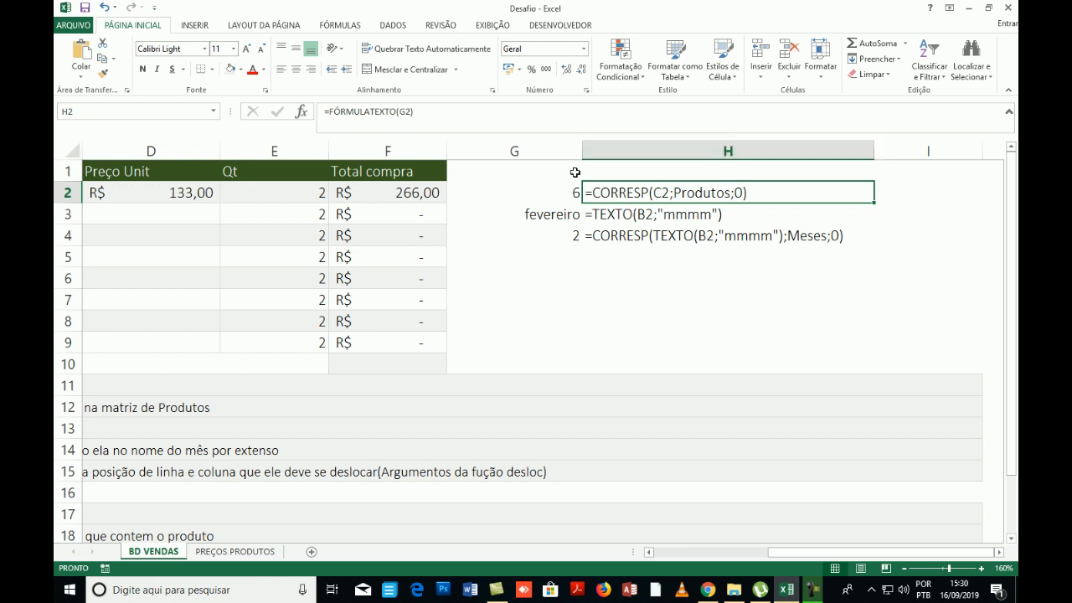
left_click_drag(854, 551, 739, 552)
left_click(381, 196)
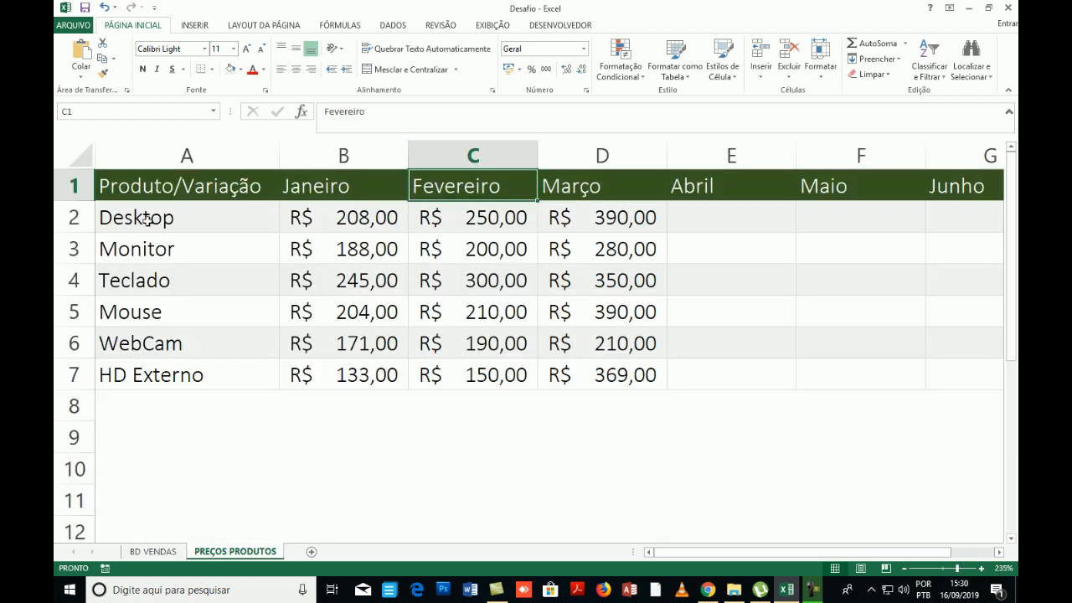
left_click(235, 552)
left_click(159, 374)
left_click(153, 551)
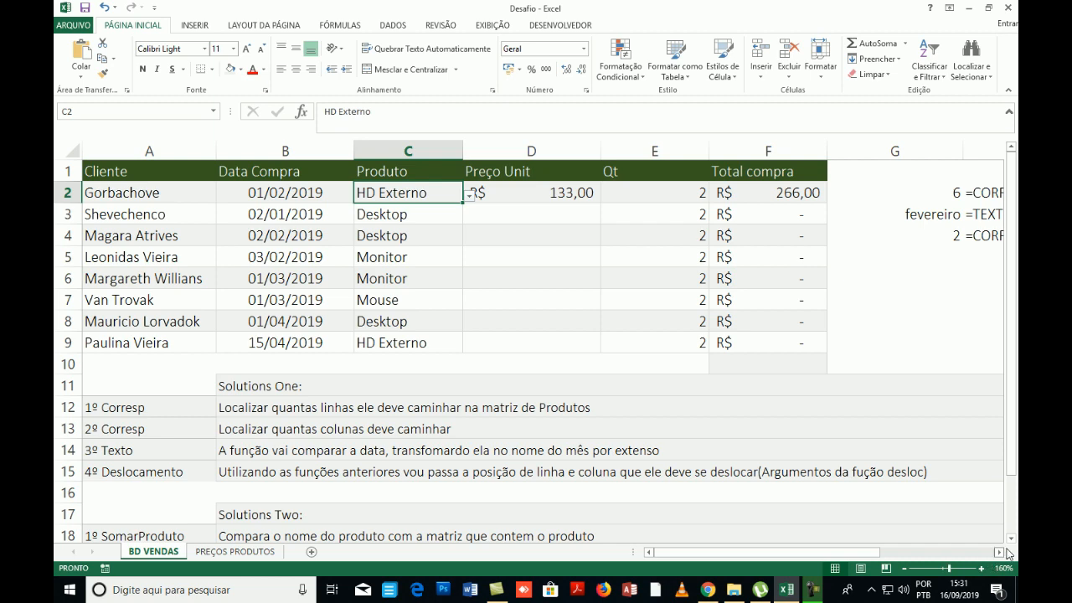
- Compare the CORRESP column position in G4 with the purchase date in B2 and the month headers in PREÇOS PRODUTOS
left_click(999, 553)
left_click(673, 235)
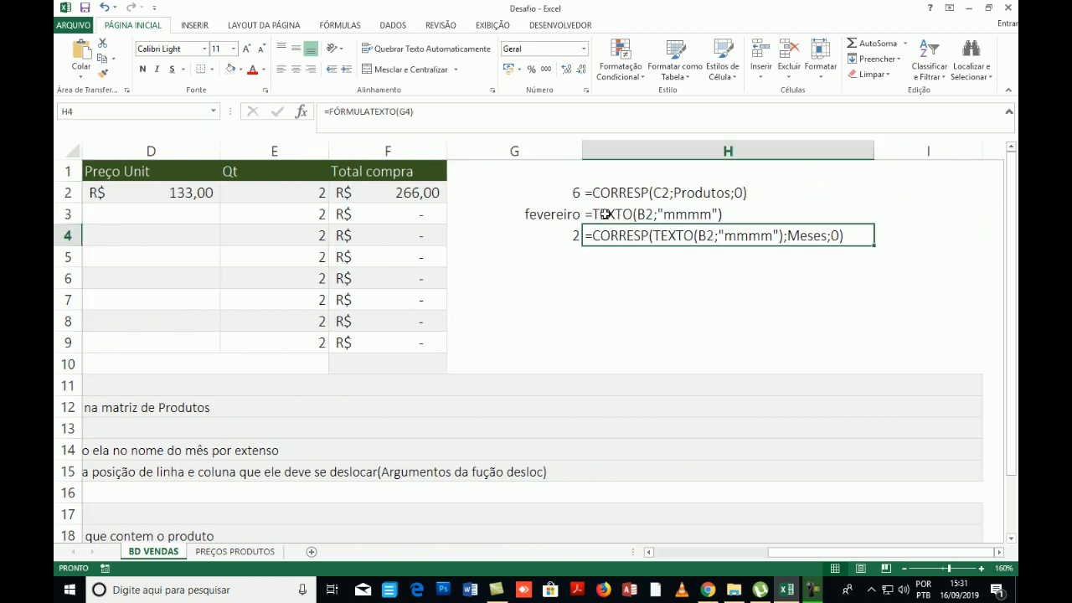
left_click_drag(850, 554, 671, 556)
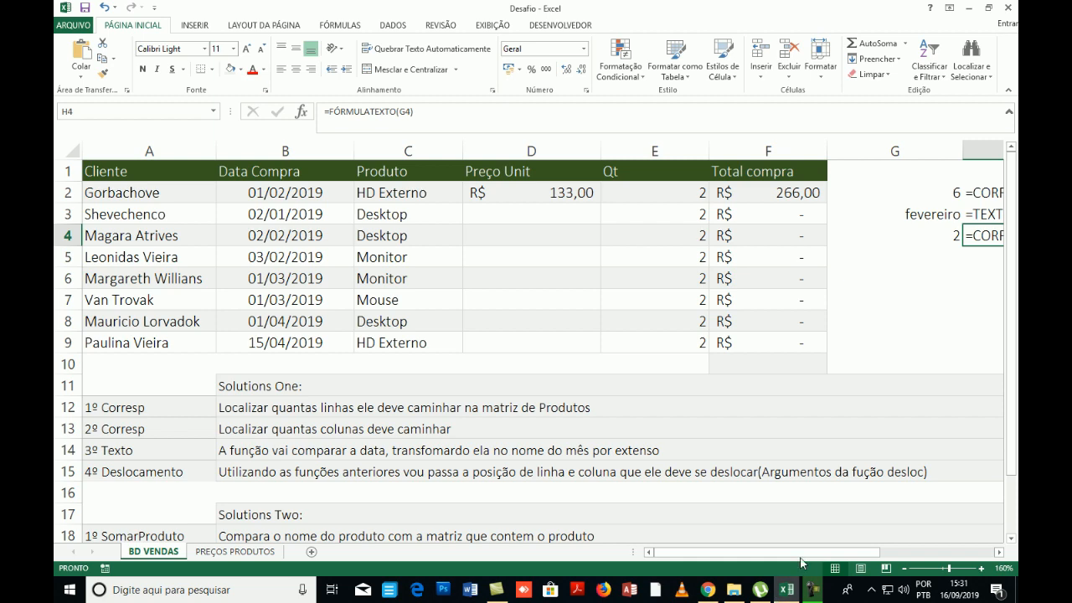
left_click_drag(801, 557, 914, 557)
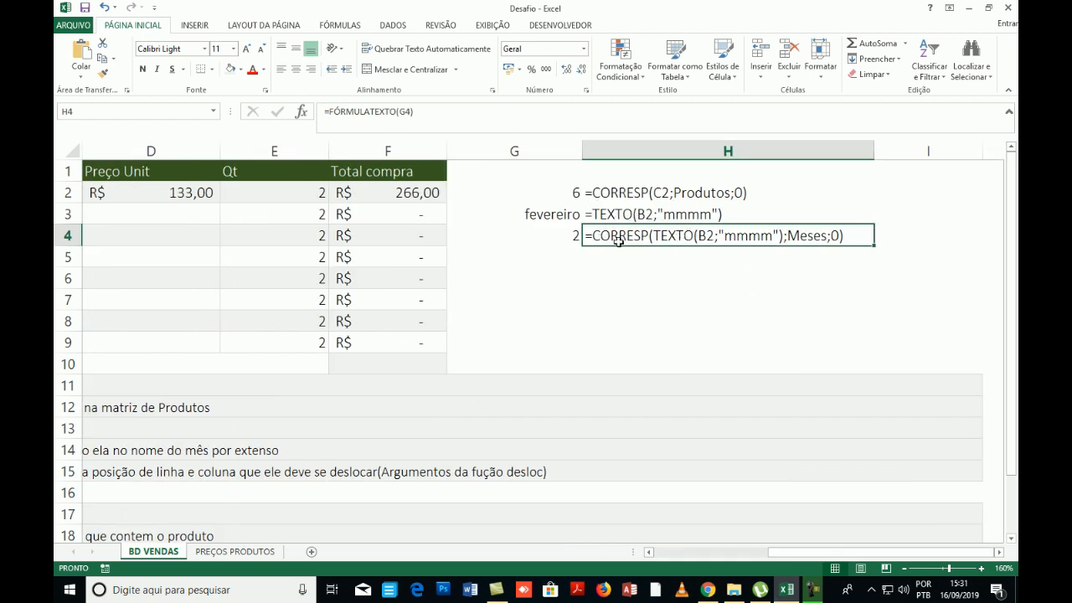
left_click(570, 235)
left_click(242, 550)
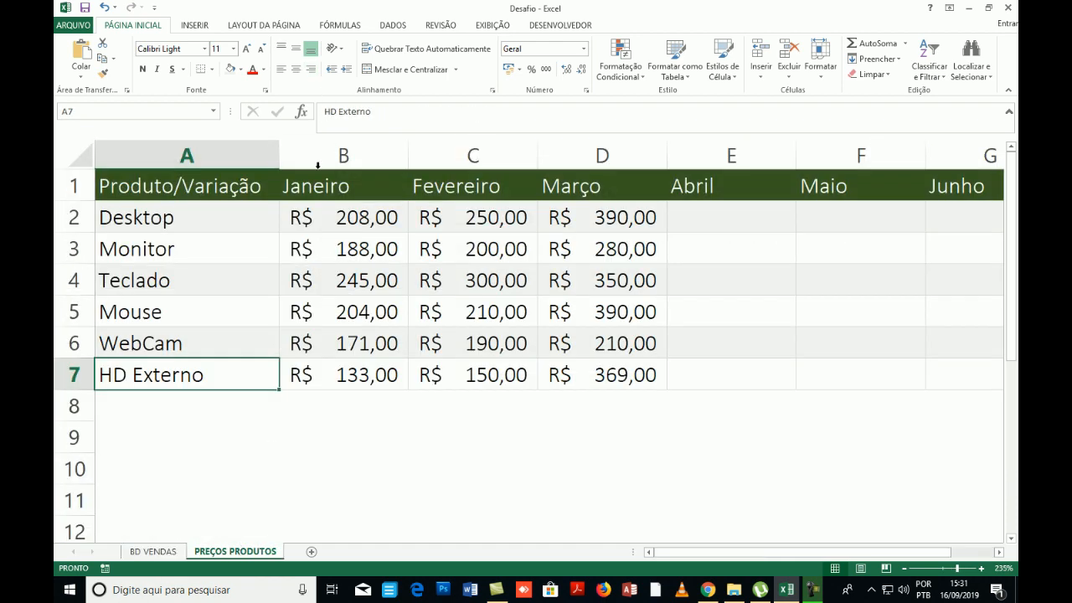
left_click(312, 191)
left_click(461, 187)
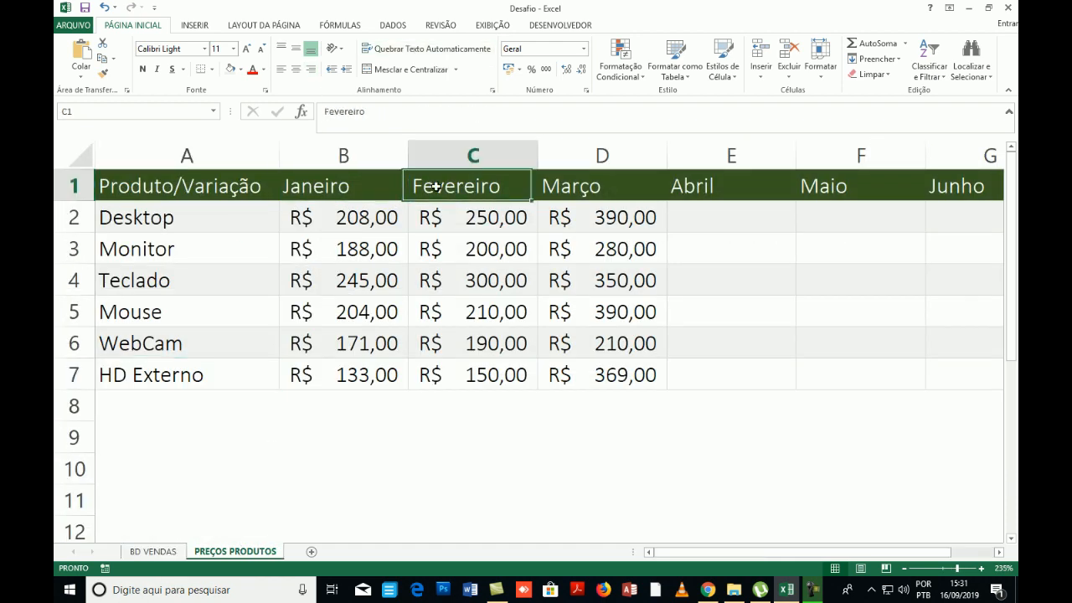
left_click(589, 208)
left_click(482, 177)
left_click(153, 551)
- Examine the product and month CORRESP results in G2 and G4 beside their formula texts
left_click(563, 192)
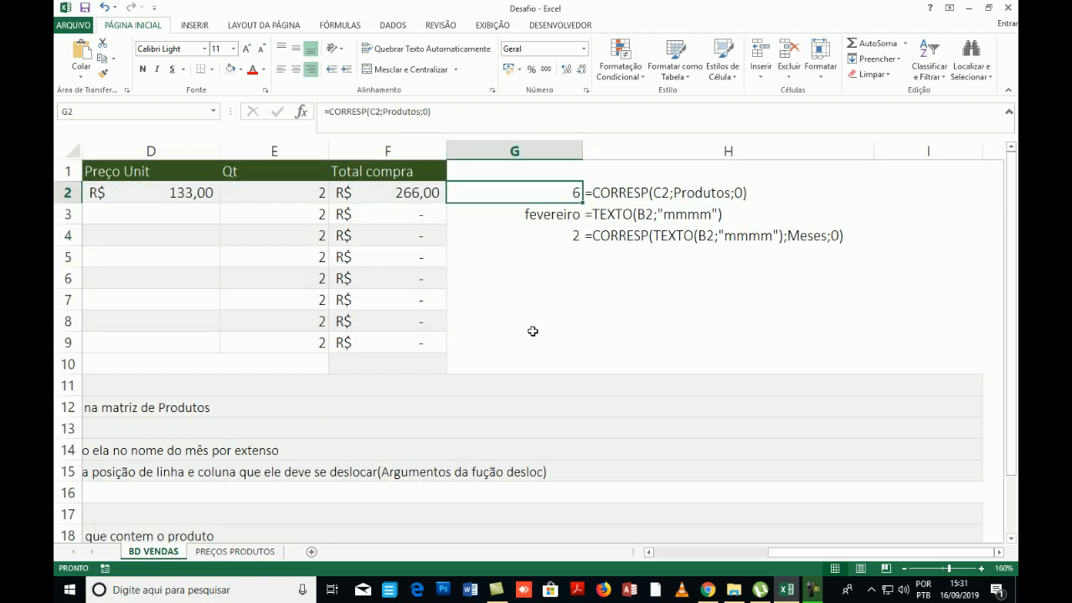
left_click(553, 237)
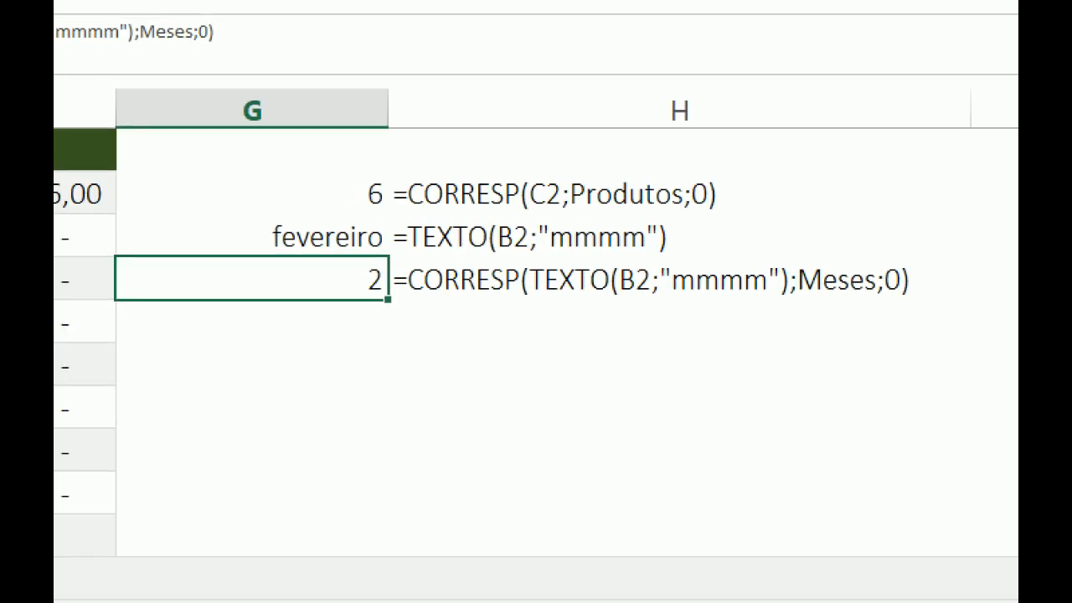
left_click(383, 170)
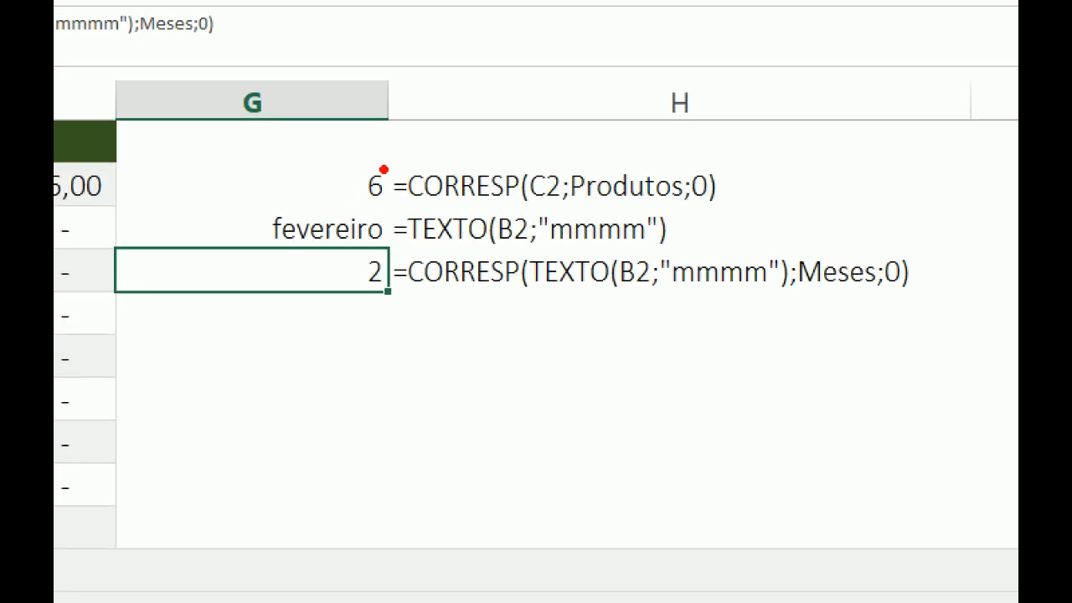
mouse_move(353, 162)
left_mouse_down()
mouse_move(570, 212)
mouse_move(748, 216)
left_mouse_up()
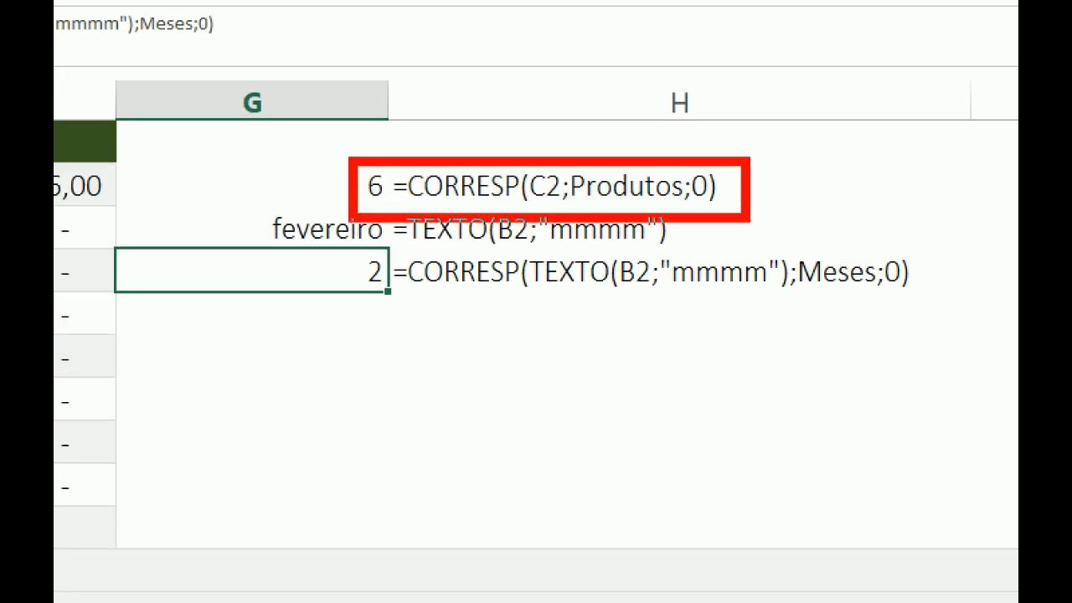
mouse_move(355, 249)
left_mouse_down()
mouse_move(439, 328)
mouse_move(993, 338)
mouse_move(933, 316)
left_mouse_up()
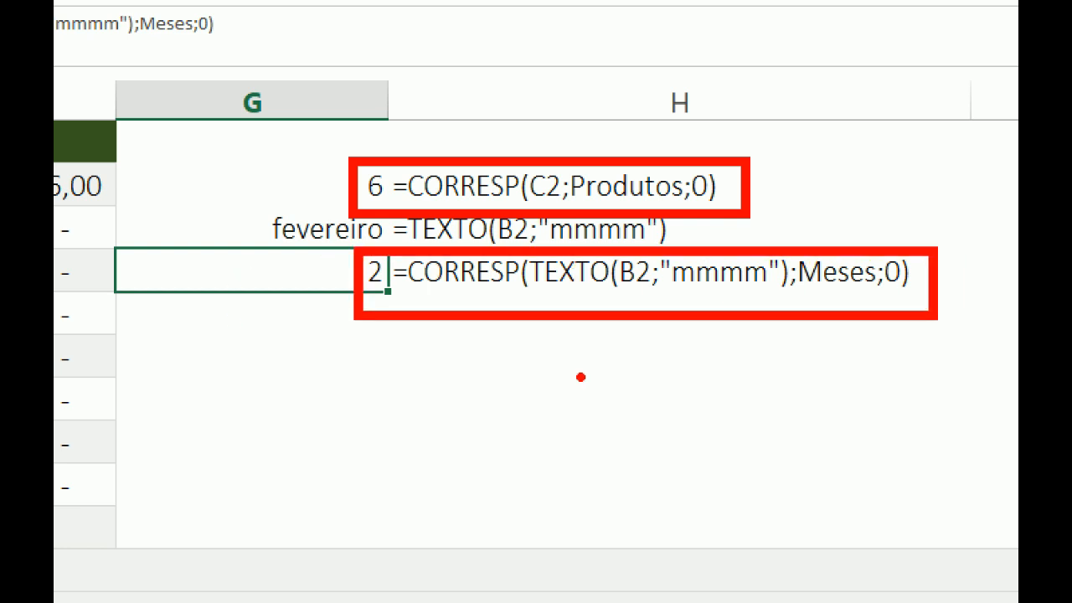
key("Escape")
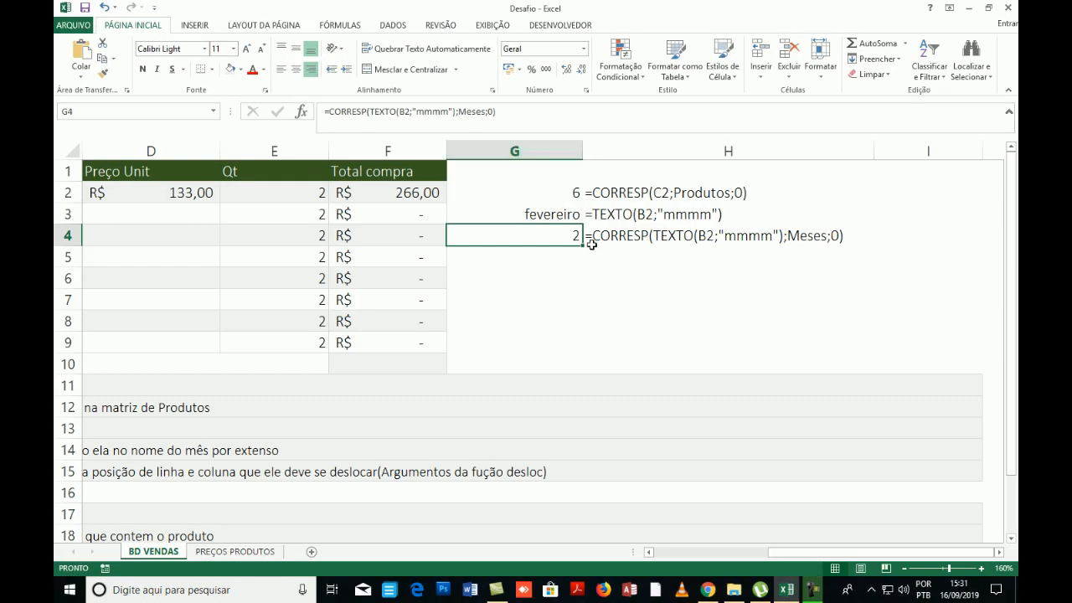
left_click(592, 244)
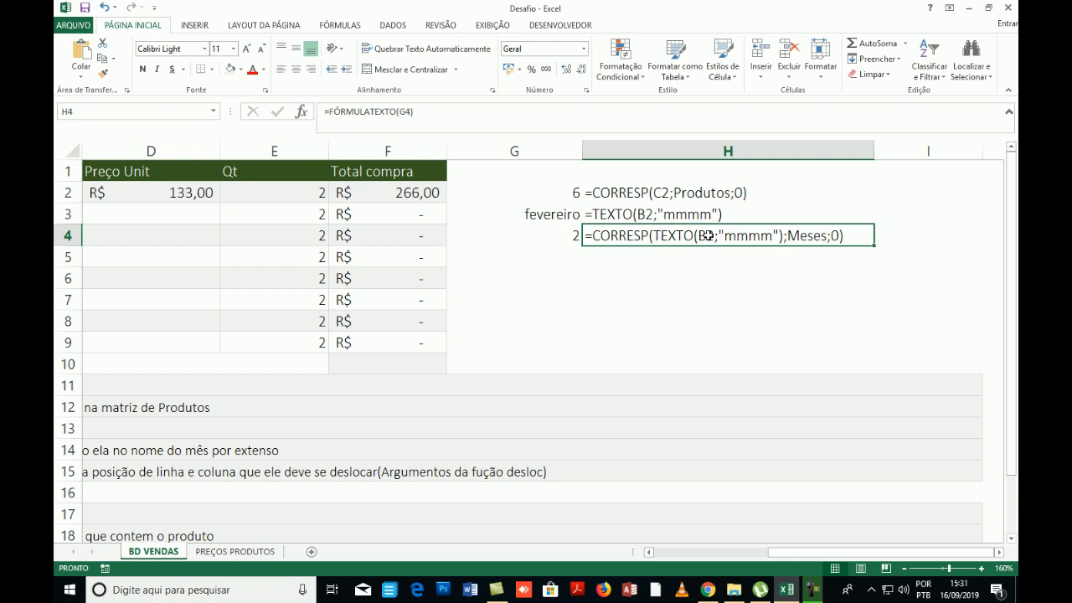
left_click(439, 123)
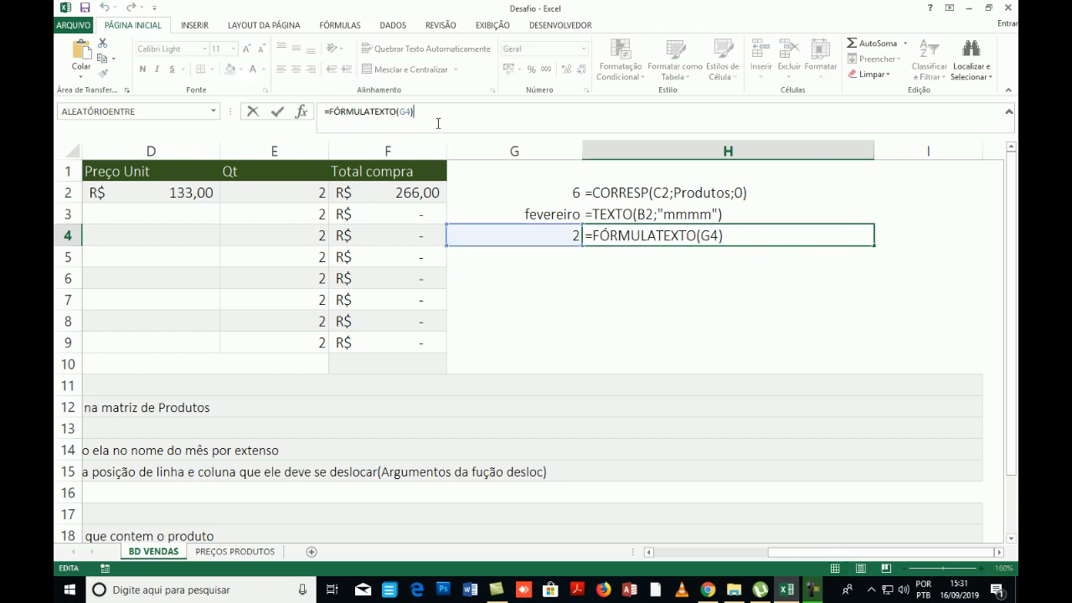
key("Escape")
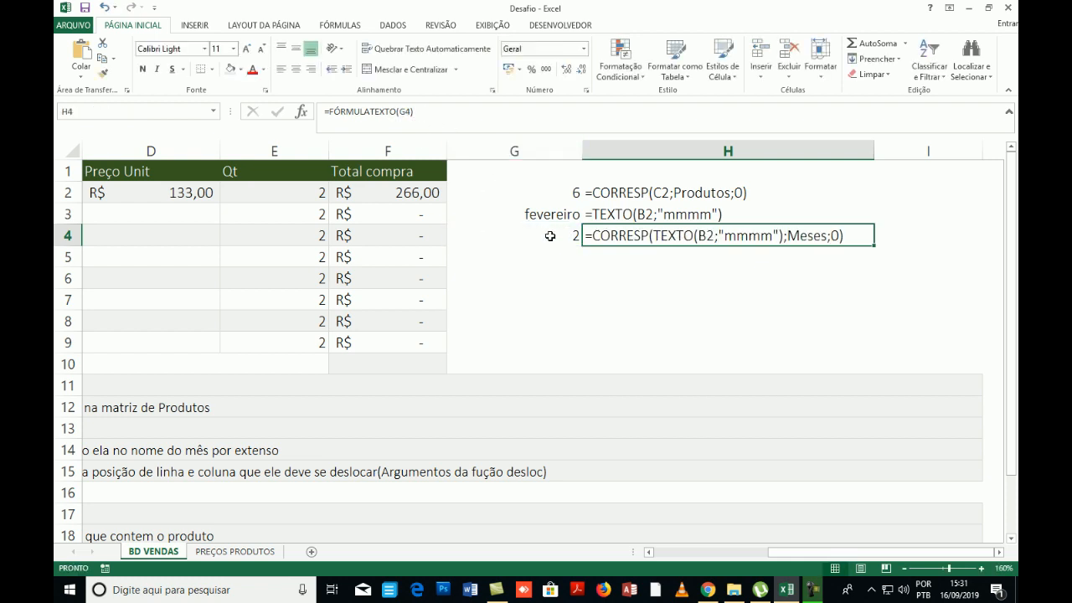
- Copy the expression CORRESP(TEXTO(B2;"mmmm");Meses;0) from G4 without its equals sign, leaving the cell's formula intact
left_click(551, 237)
left_click_drag(496, 111, 326, 107)
key("ctrl+c")
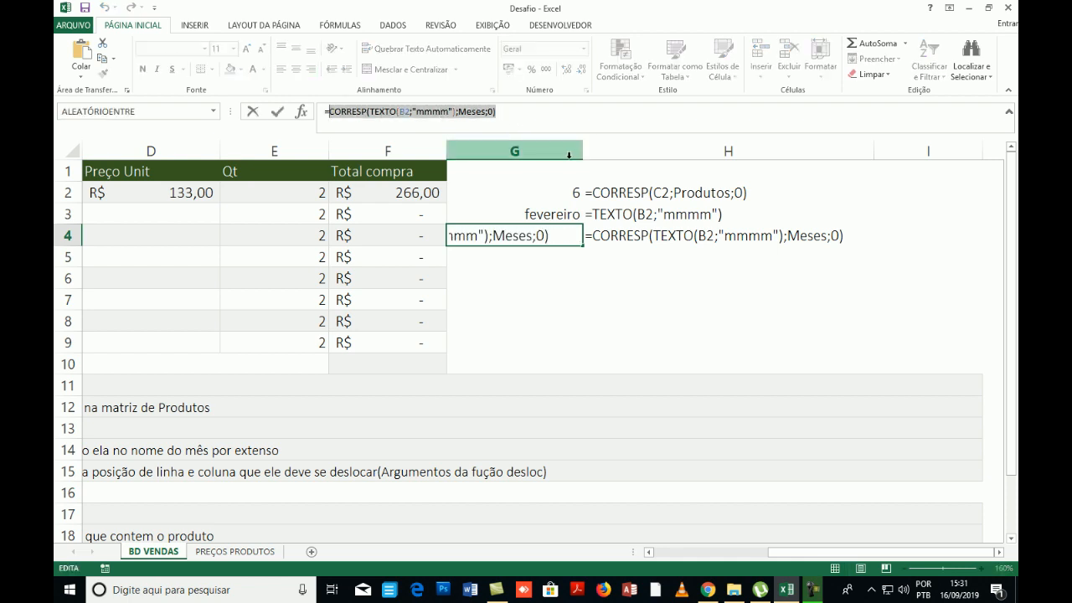
key("Escape")
- Replace the DESLOC column argument 1 with the copied CORRESP(TEXTO(B2;"mmmm");Meses;0) and fill the formula into D2:D9
scroll(576, 535, "left", 3)
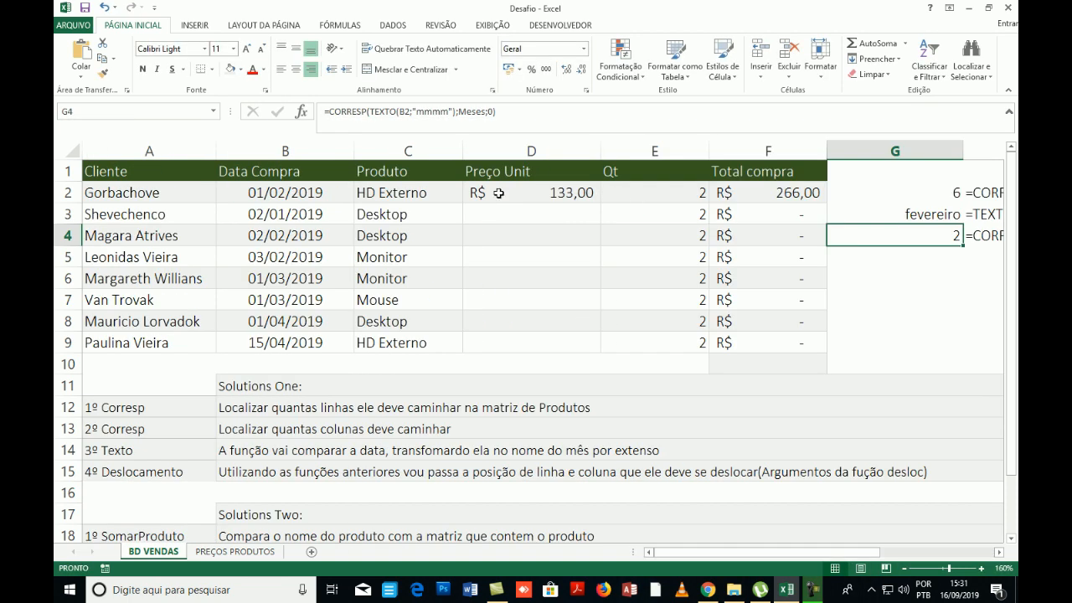
left_click(535, 193)
left_click(546, 343, "shift")
key("F2")
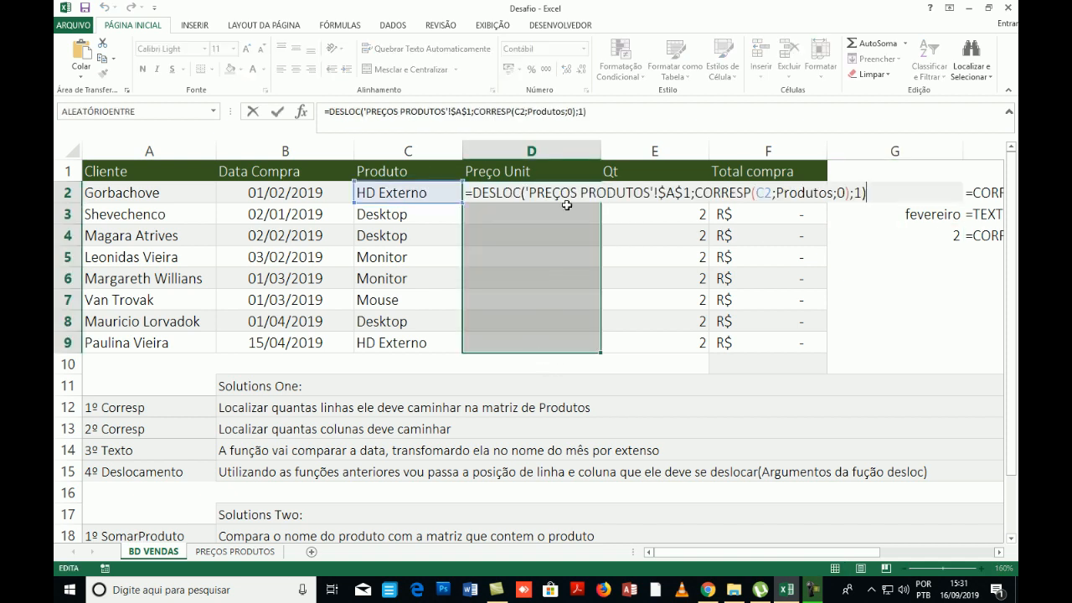
double_click(860, 192)
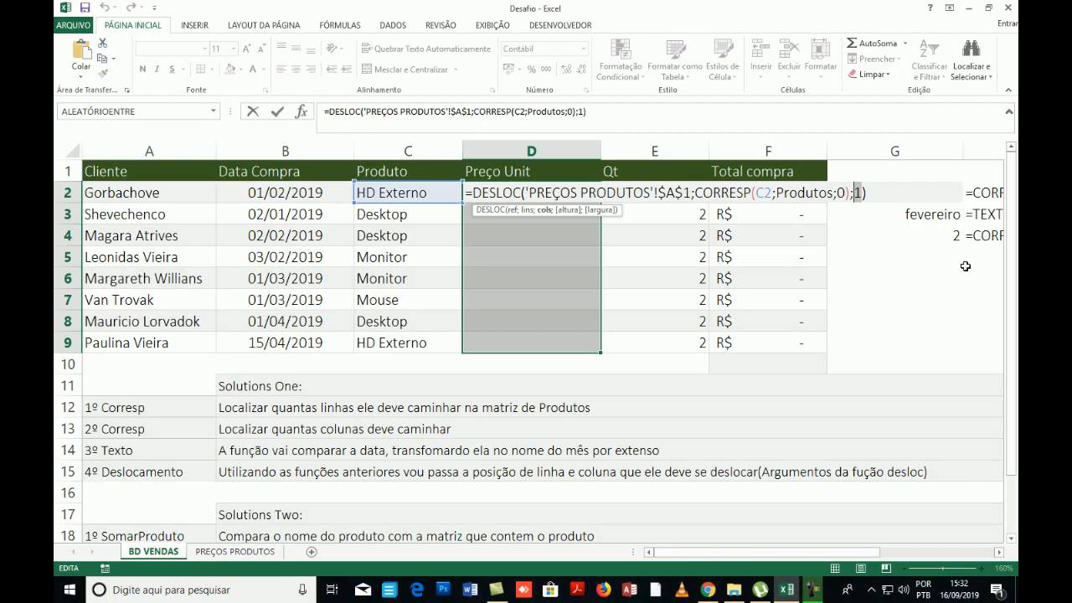
key("ctrl+v")
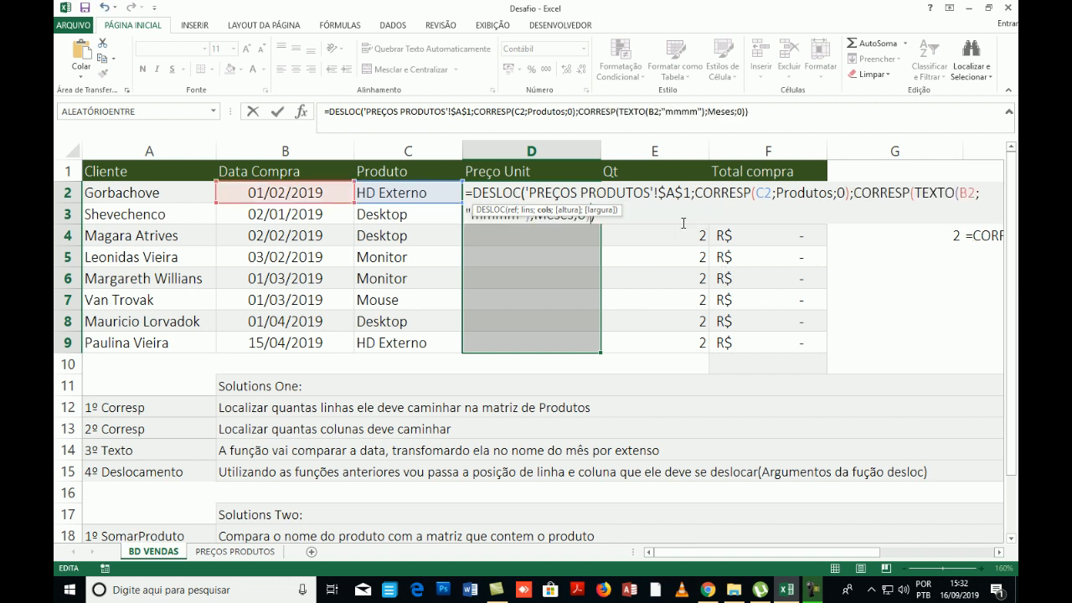
key("ctrl+Return")
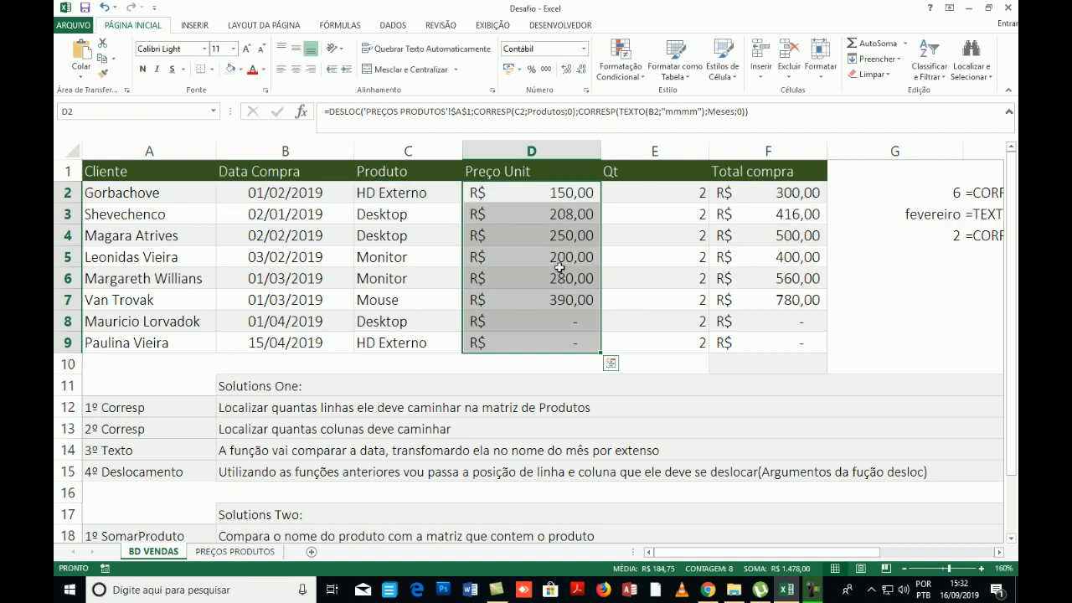
- Change the purchase date in B2 to 01/01/2019 to test the unit price formula with January
left_click(557, 264)
left_click(257, 196)
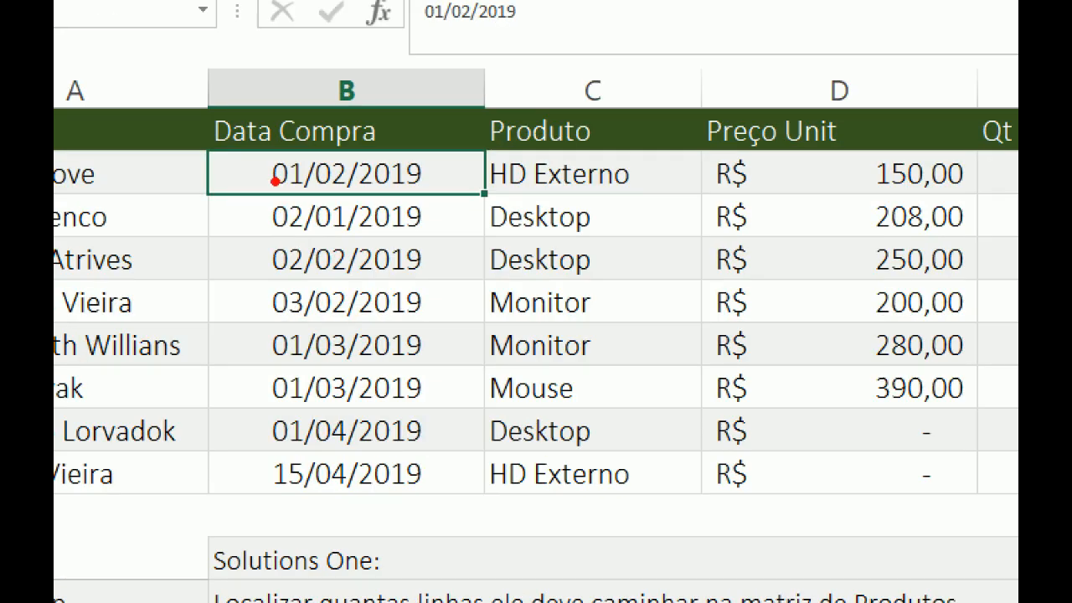
mouse_move(224, 175)
left_mouse_down()
mouse_move(261, 294)
mouse_move(387, 299)
left_mouse_up()
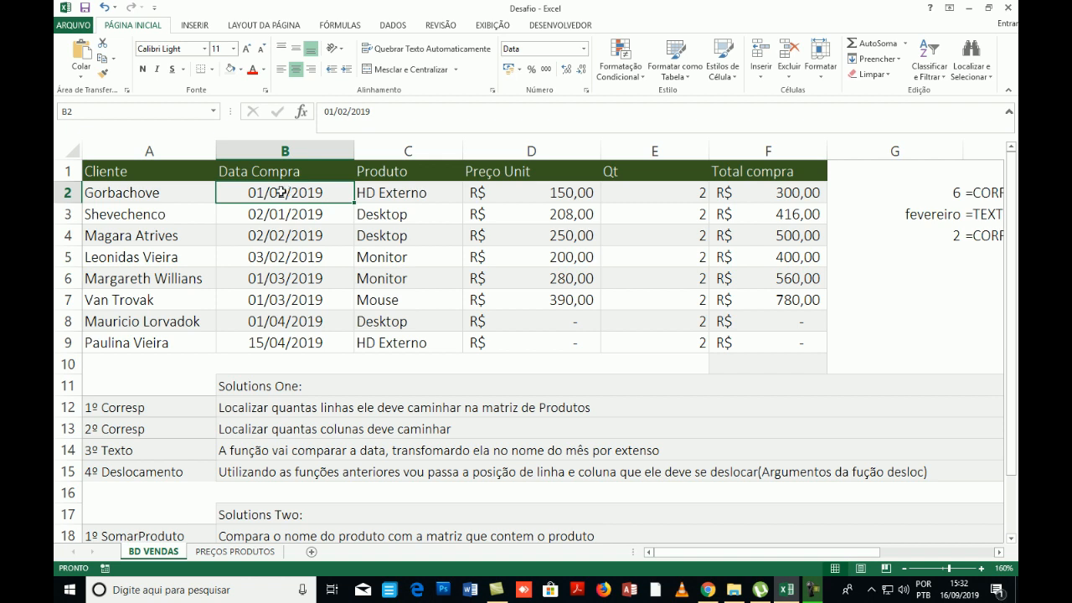
double_click(283, 193)
key("Delete")
type("1")
key("Return")
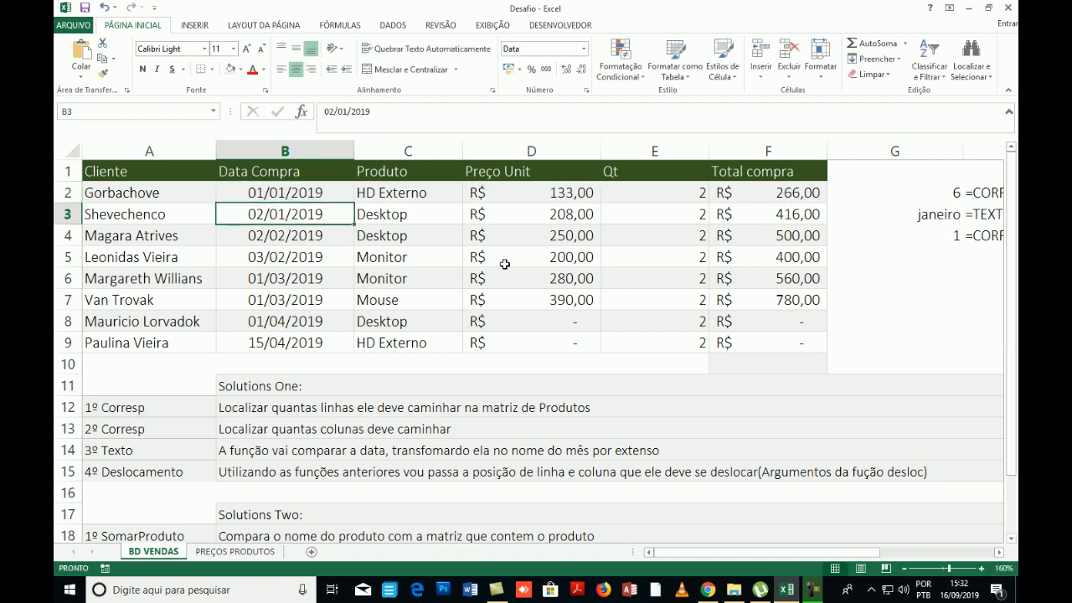
- Check the unit price in D2 and the purchase date and product in row 3
left_click(540, 194)
left_click(300, 212)
left_click(389, 214)
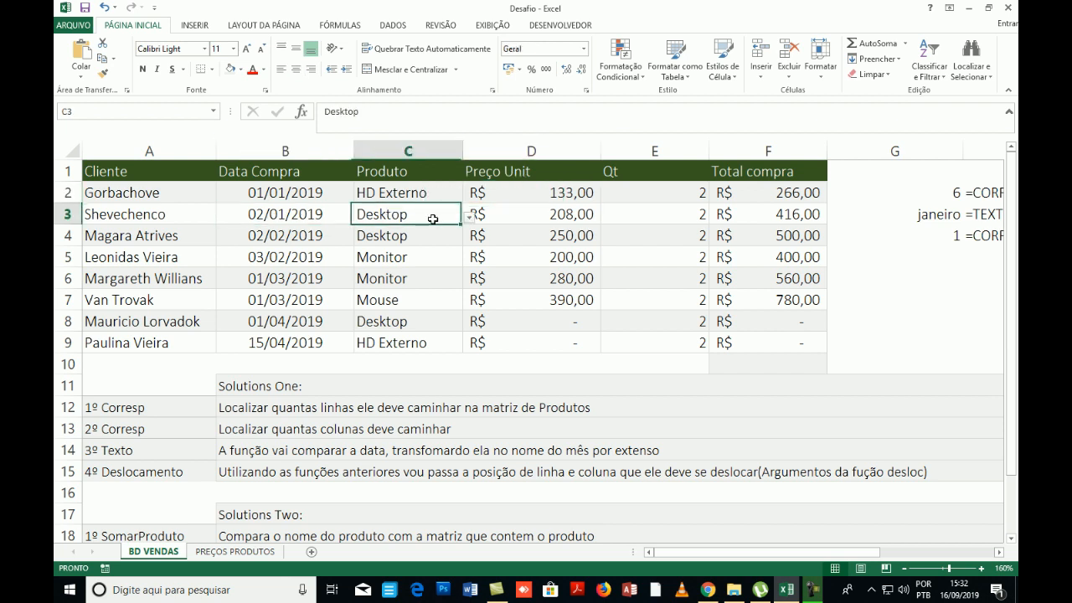
- Change the product in C3 to HD Externo and check its unit price in D3
left_click(469, 216)
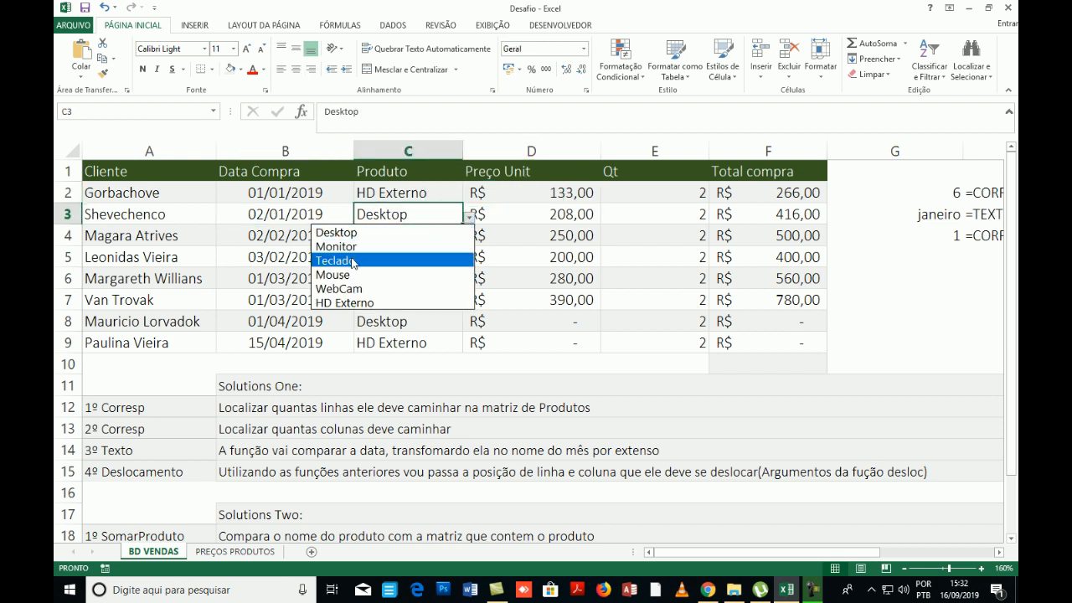
left_click(345, 302)
left_click(532, 222)
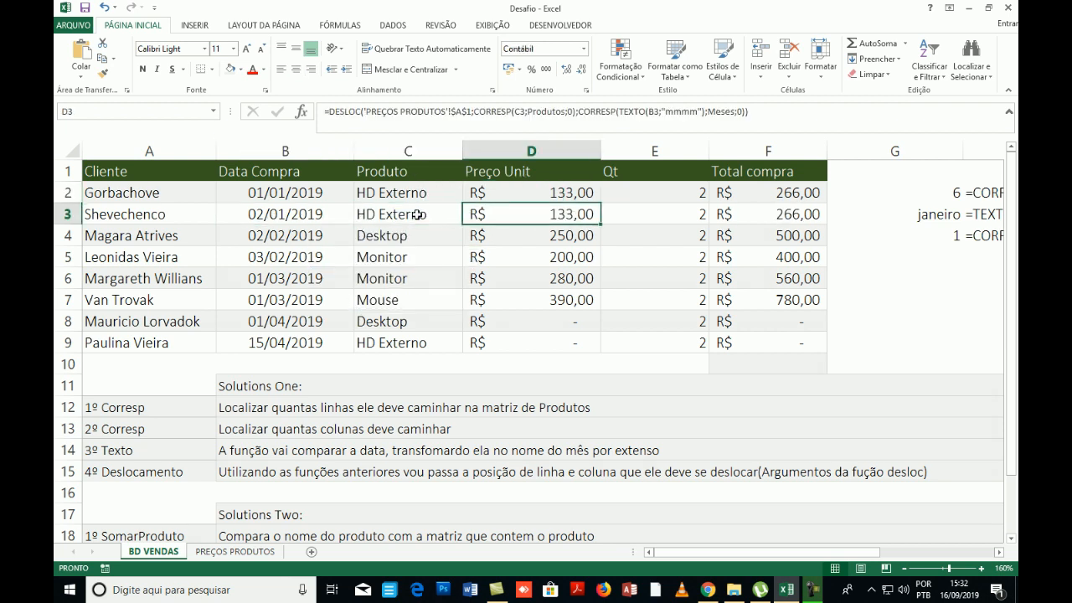
- Change the product in C4 to HD Externo and check its unit price for the February purchase
left_click(360, 239)
left_click(273, 238)
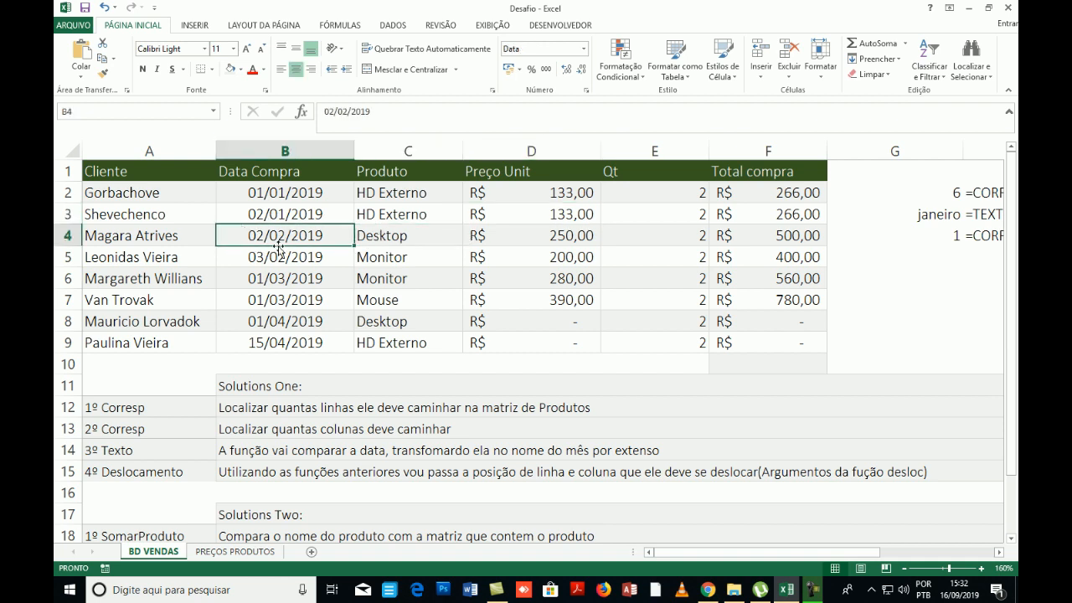
left_click(413, 234)
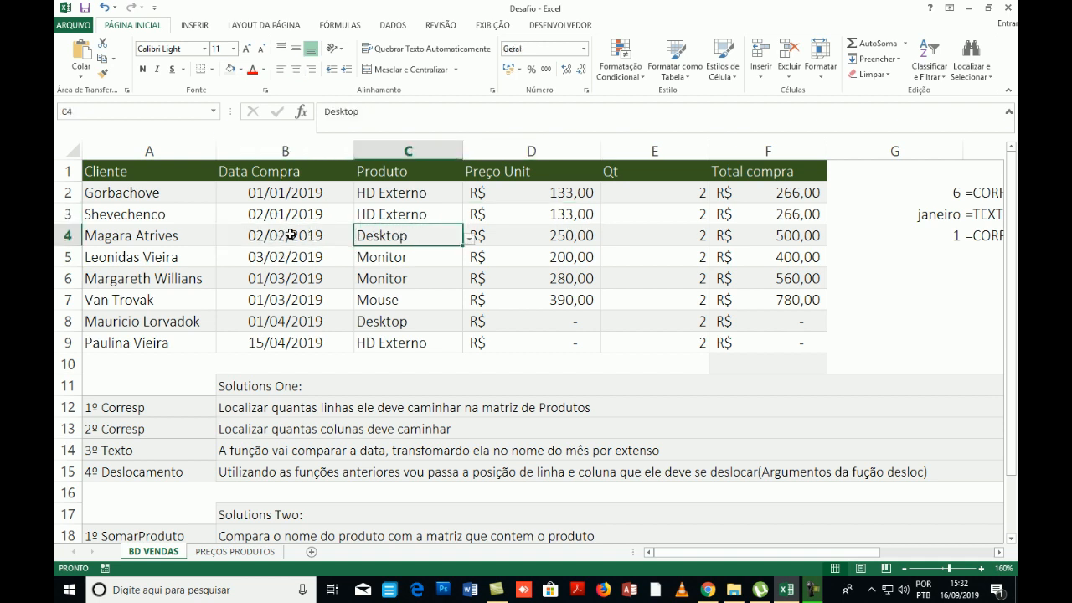
left_click(470, 239)
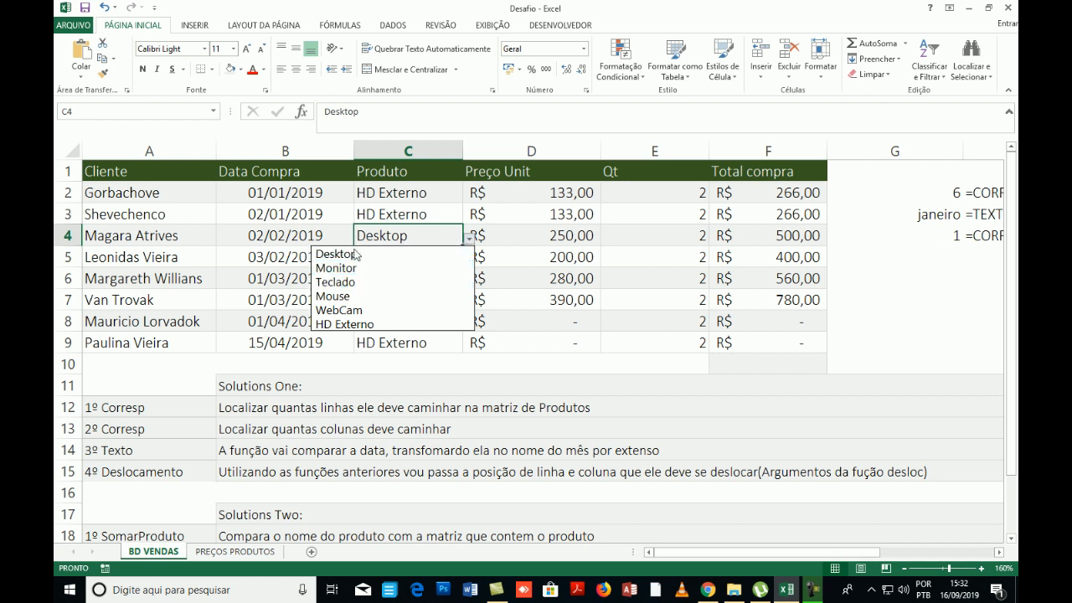
left_click(355, 325)
left_click(562, 240)
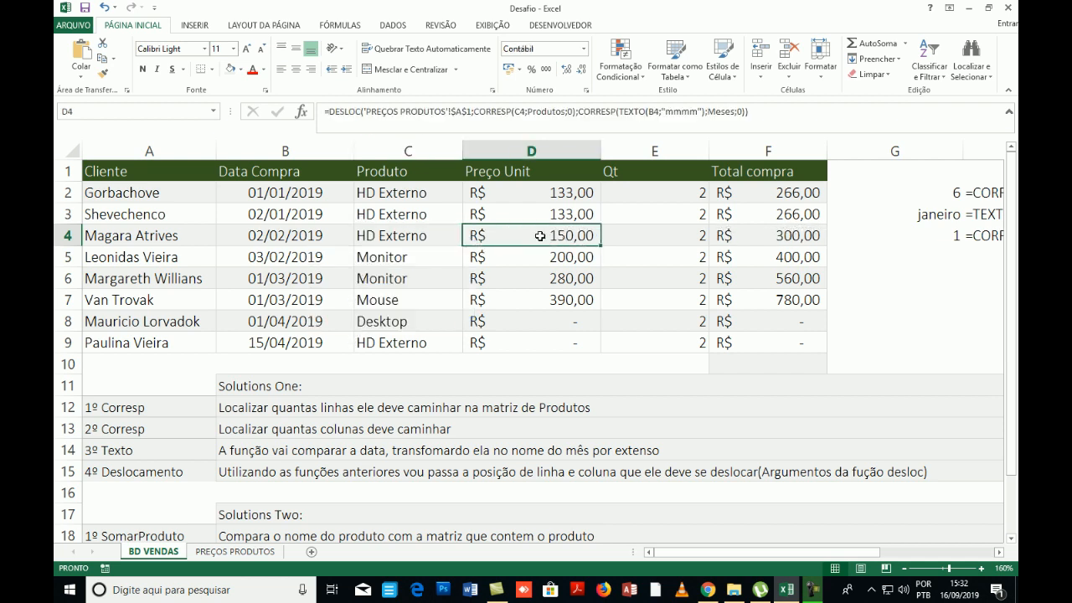
- Compare the February purchase in row 4 with the January and February HD Externo prices on the PREÇOS PRODUTOS sheet
left_click(275, 239)
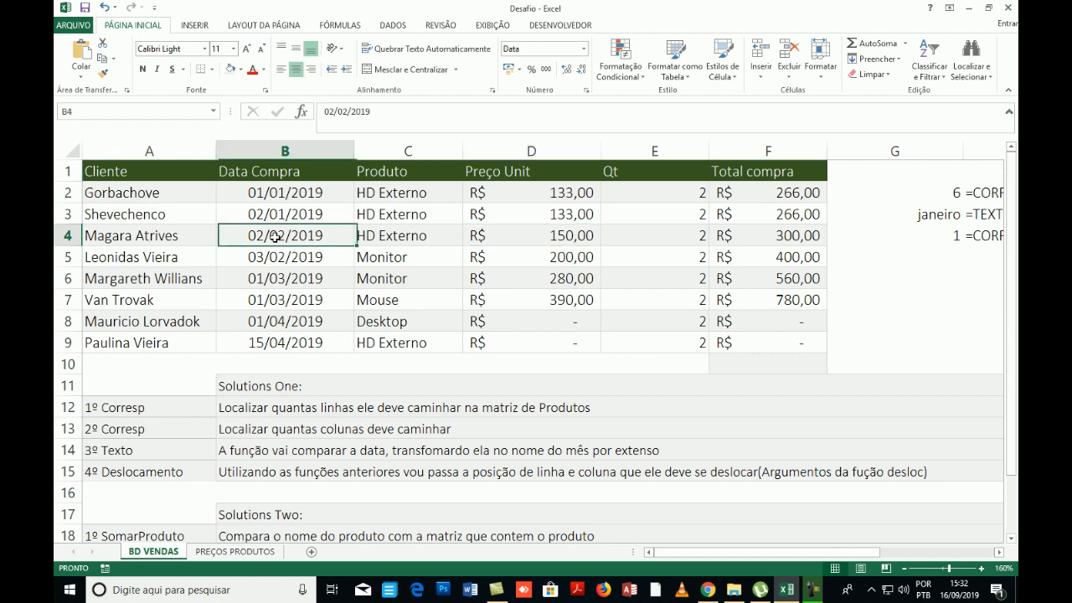
left_click(235, 552)
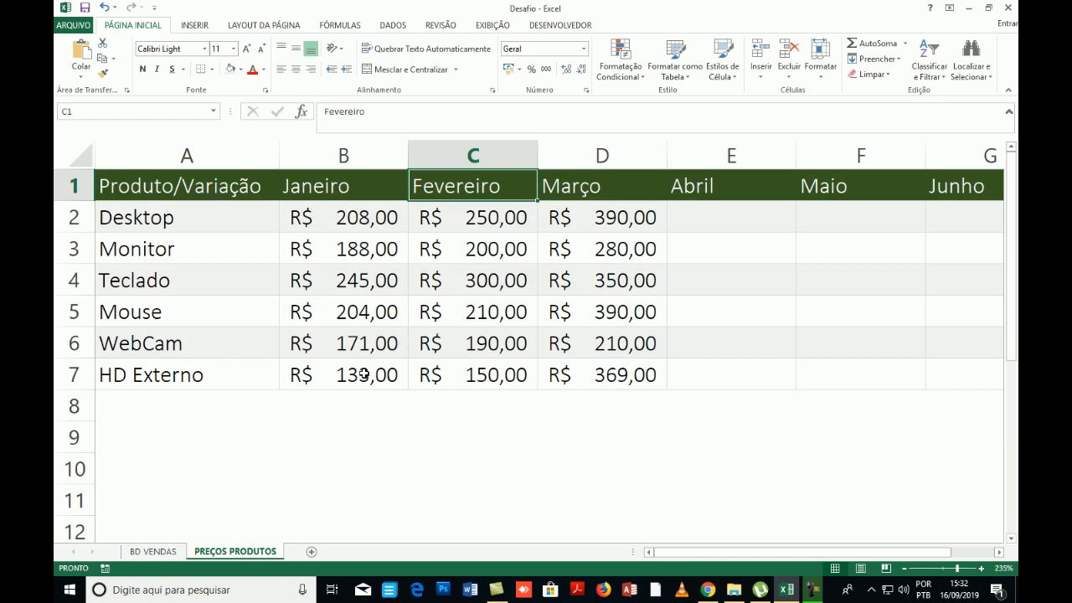
left_click(351, 379)
left_click(461, 379)
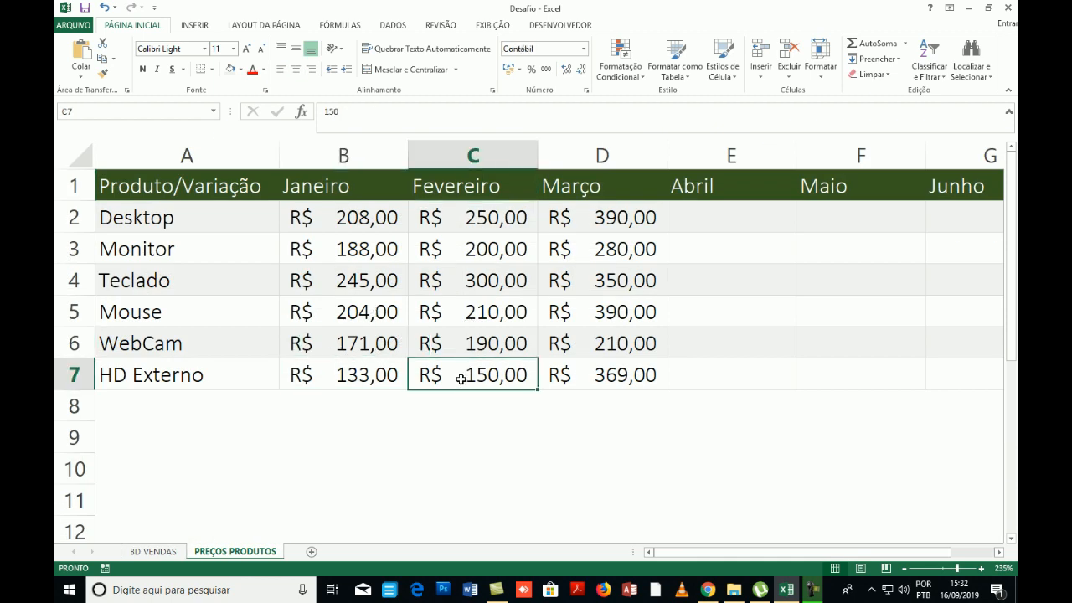
left_click(152, 551)
- Examine the products in C5:C8 and the April date in B9, and look for April prices on the PREÇOS PRODUTOS sheet
left_click(425, 257)
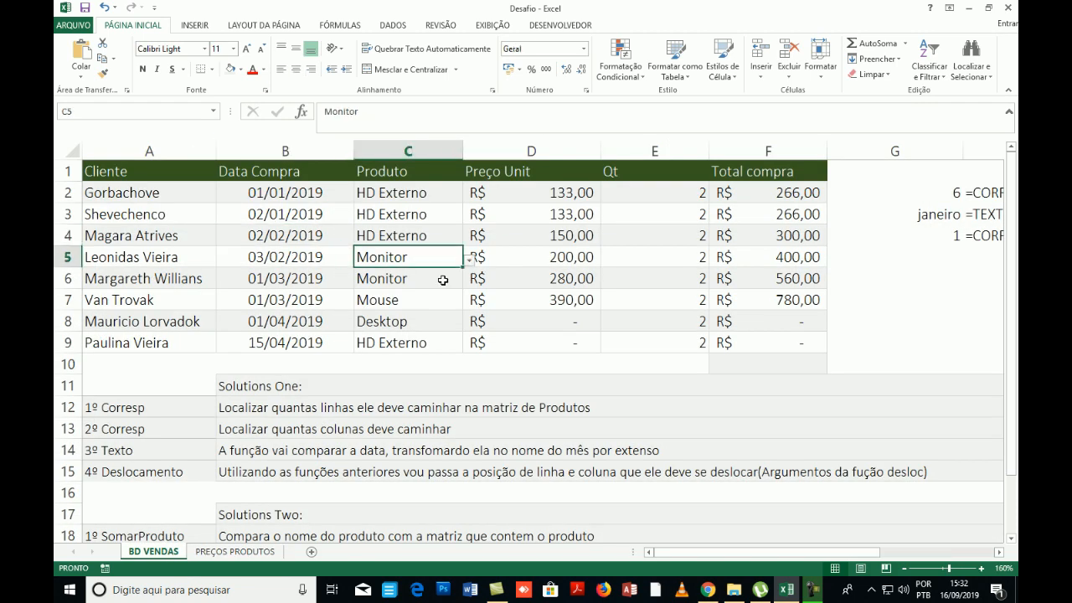
left_click(426, 279)
left_click(407, 297)
left_click(414, 323)
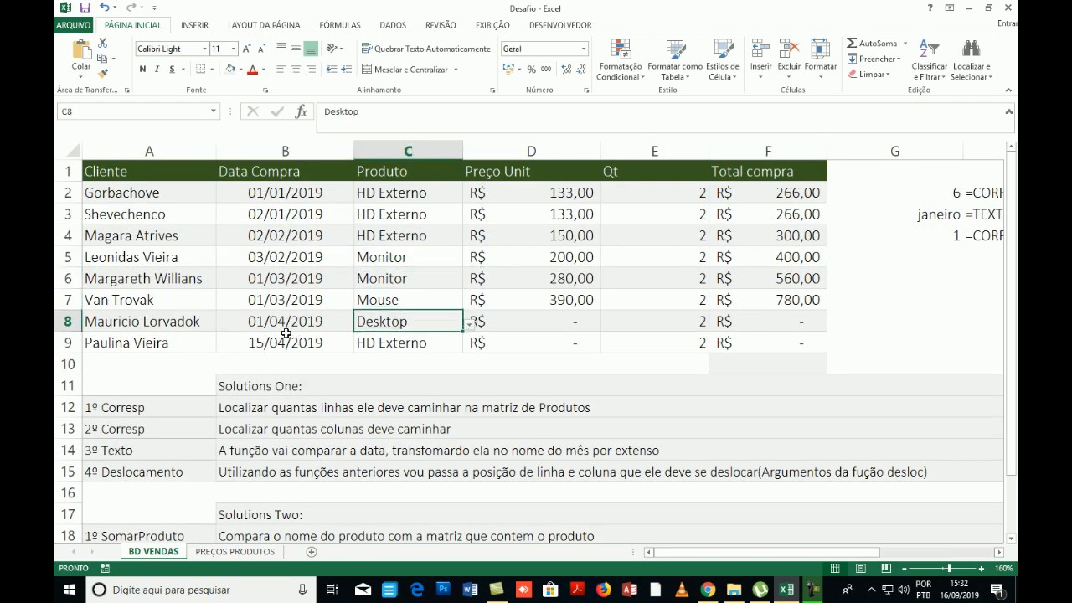
double_click(278, 343)
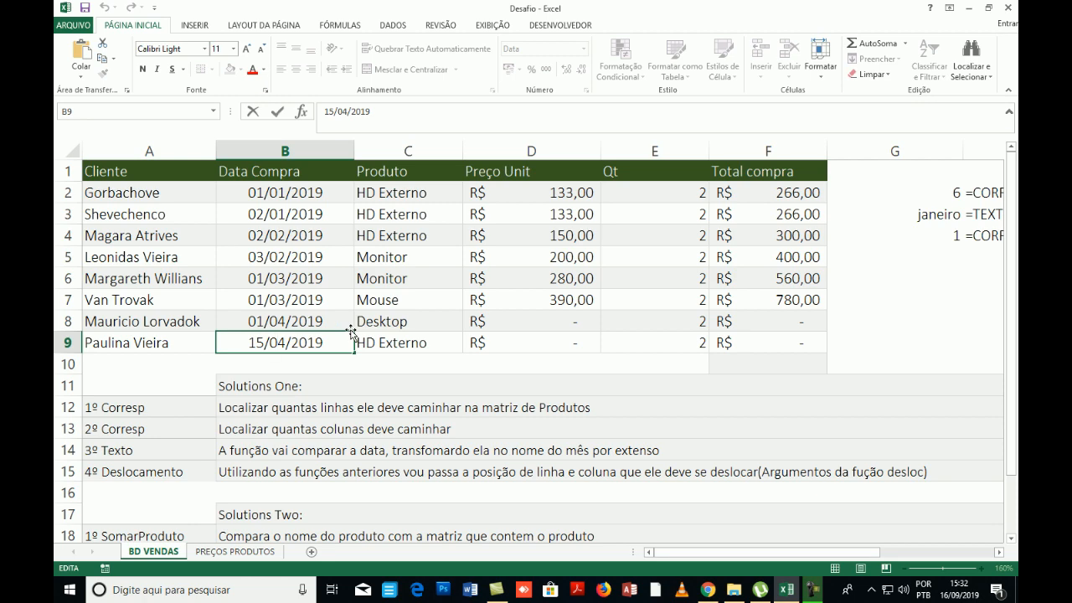
key("Escape")
left_click(234, 551)
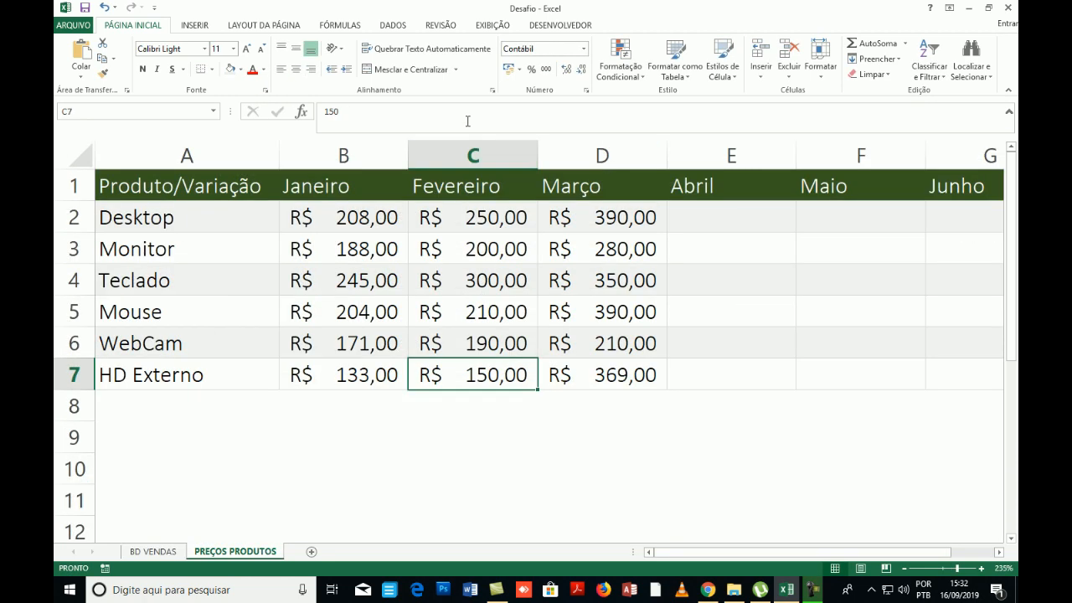
left_click(154, 551)
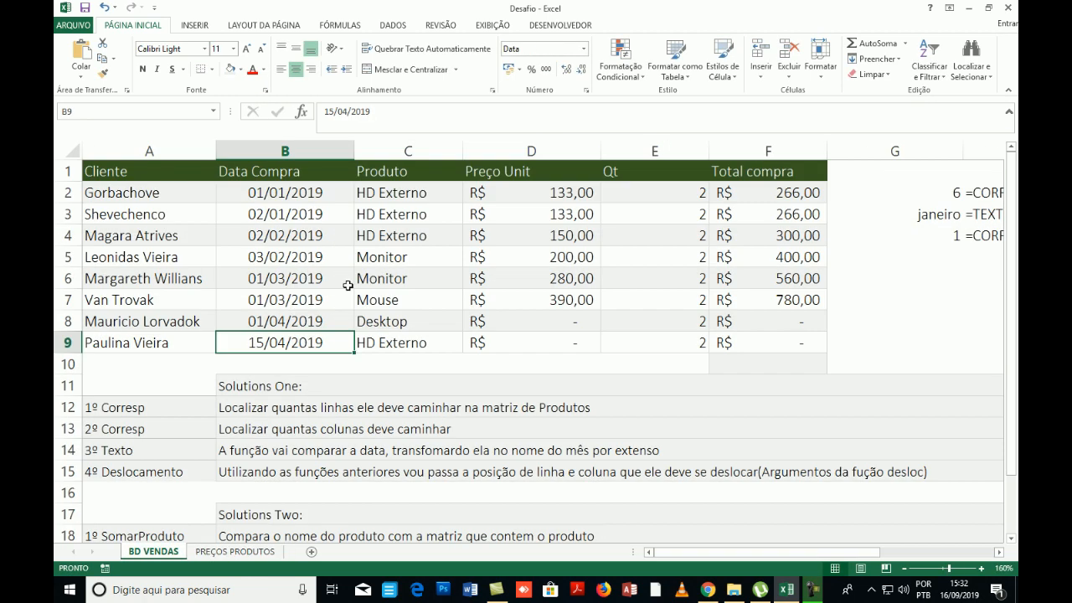
- Change the purchase date in B8 to 01/03/2019 to test the unit price formula with March
left_click(331, 299)
left_click(308, 322)
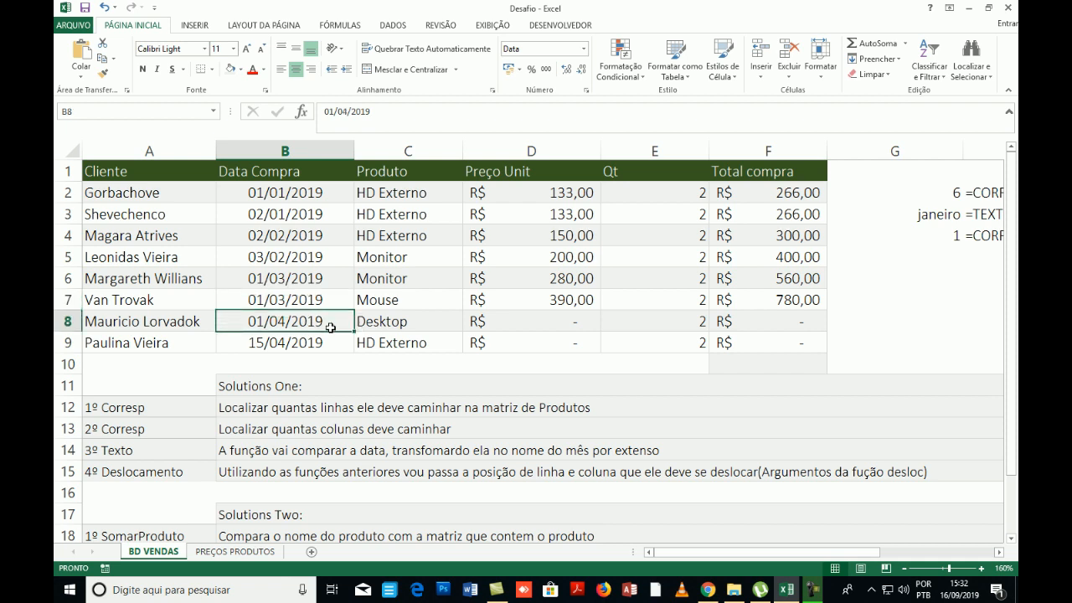
double_click(277, 321)
key("Delete")
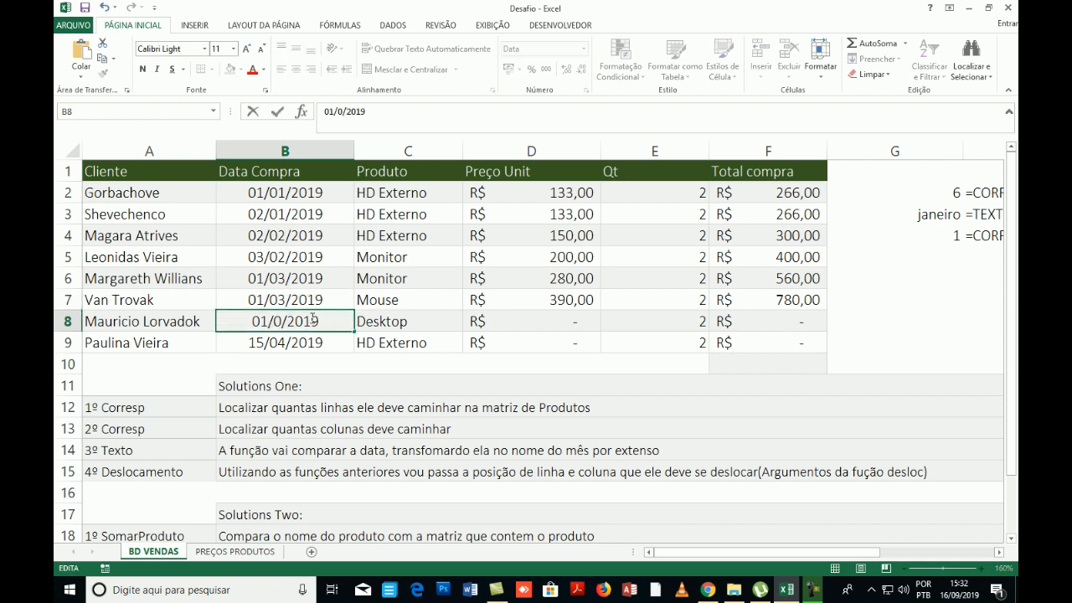
type("3")
key("Return")
- Change the product in C8 to HD Externo and check its unit price in D8
left_click(409, 322)
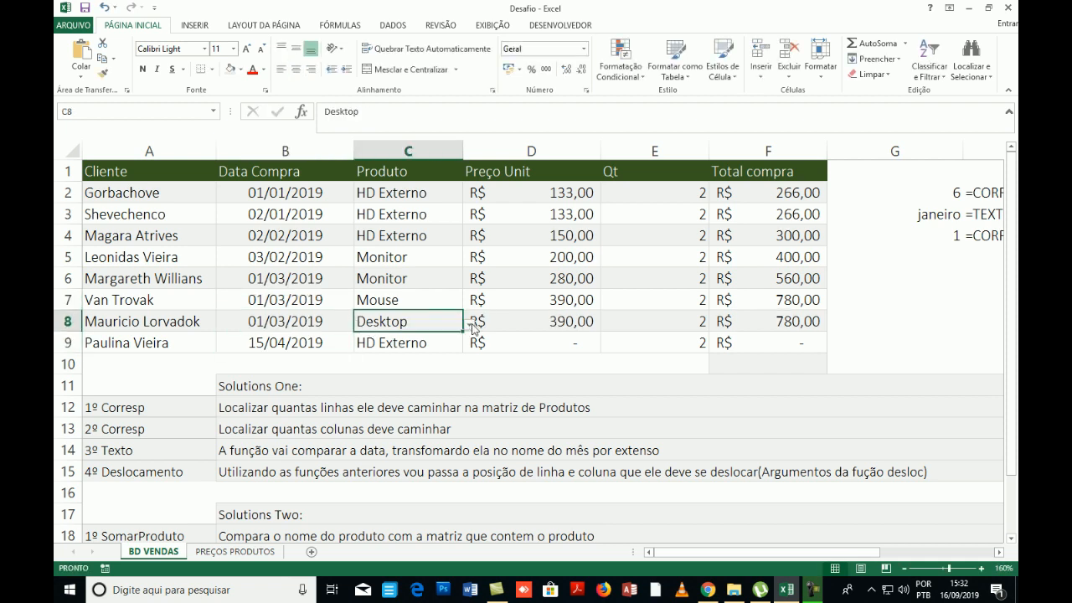
left_click(472, 327)
left_click(360, 409)
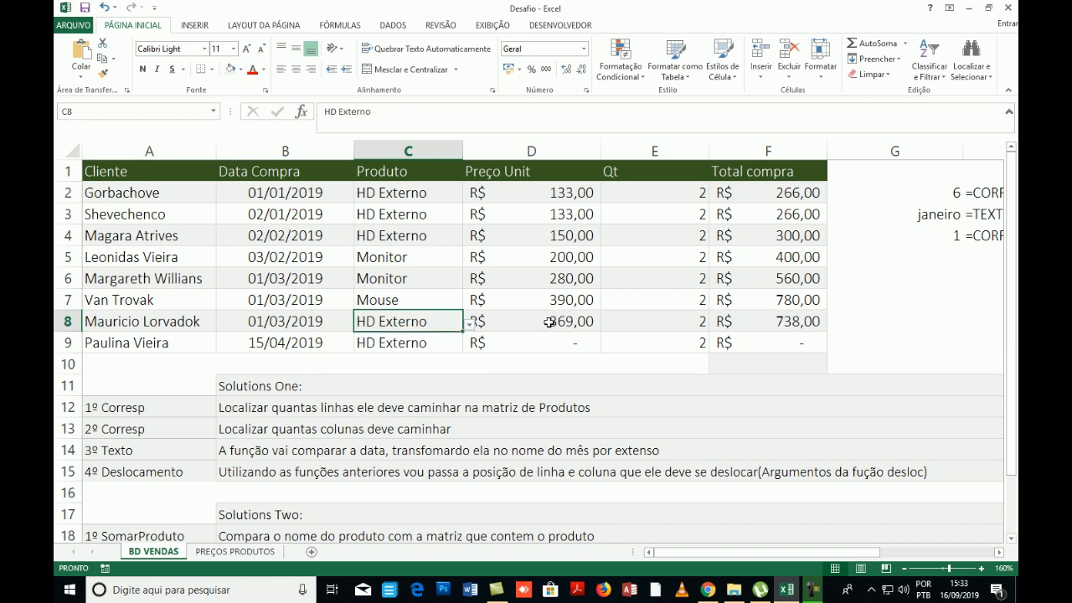
left_click(548, 322)
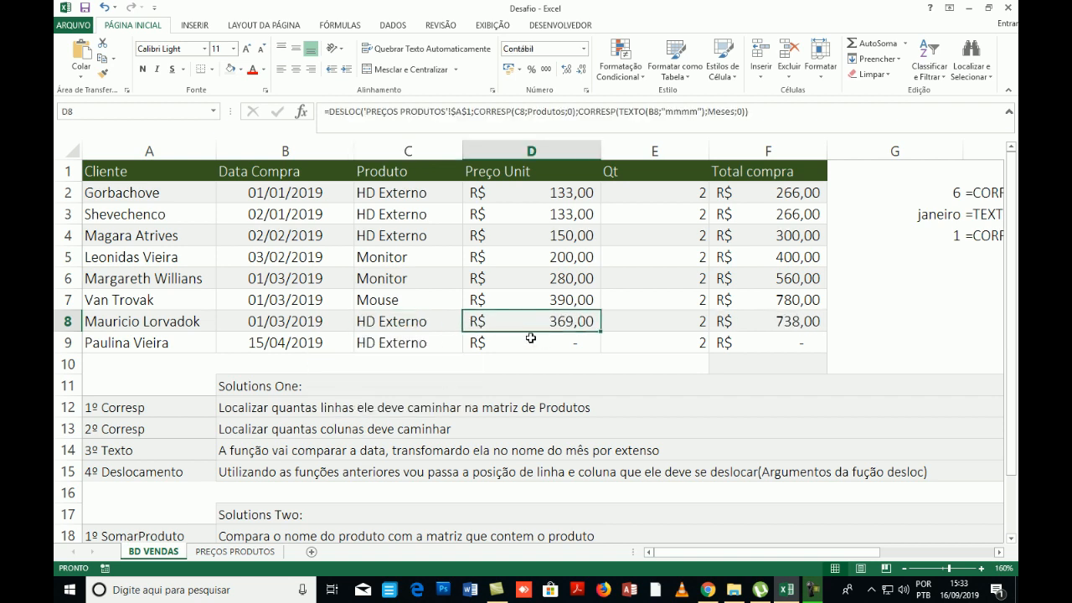
- Compare the purchase dates and unit prices of the HD Externo sales in rows 2 to 4
left_click(498, 192)
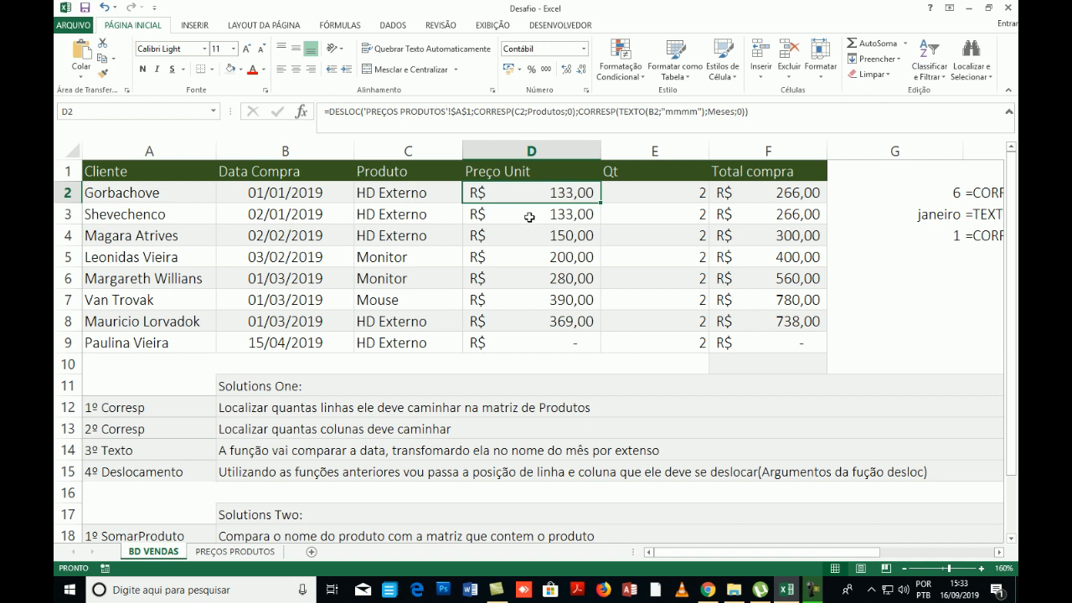
left_click(526, 216)
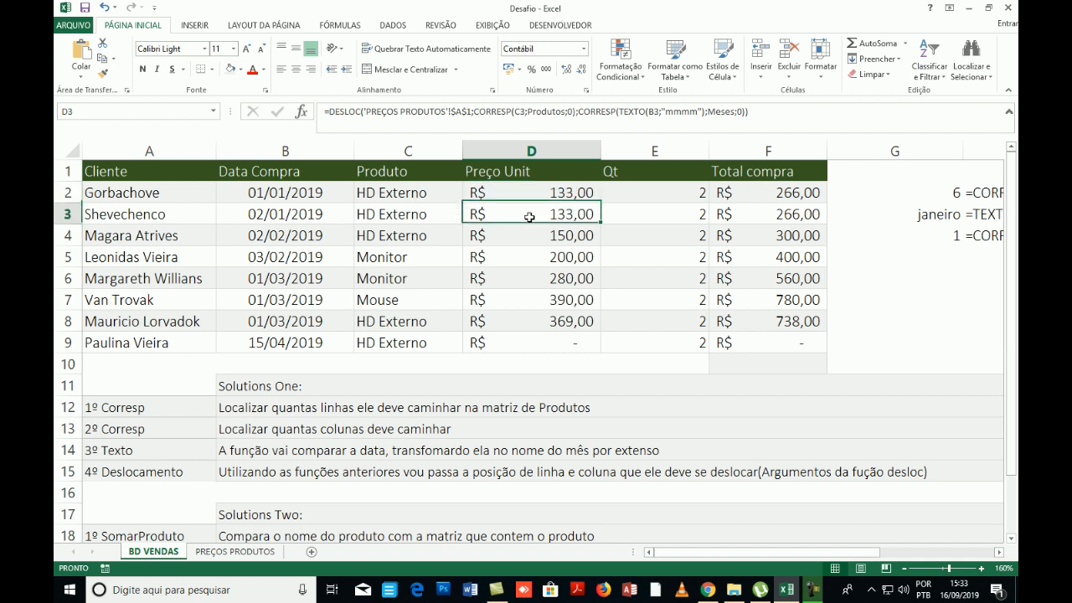
left_click(255, 198)
left_click(250, 214)
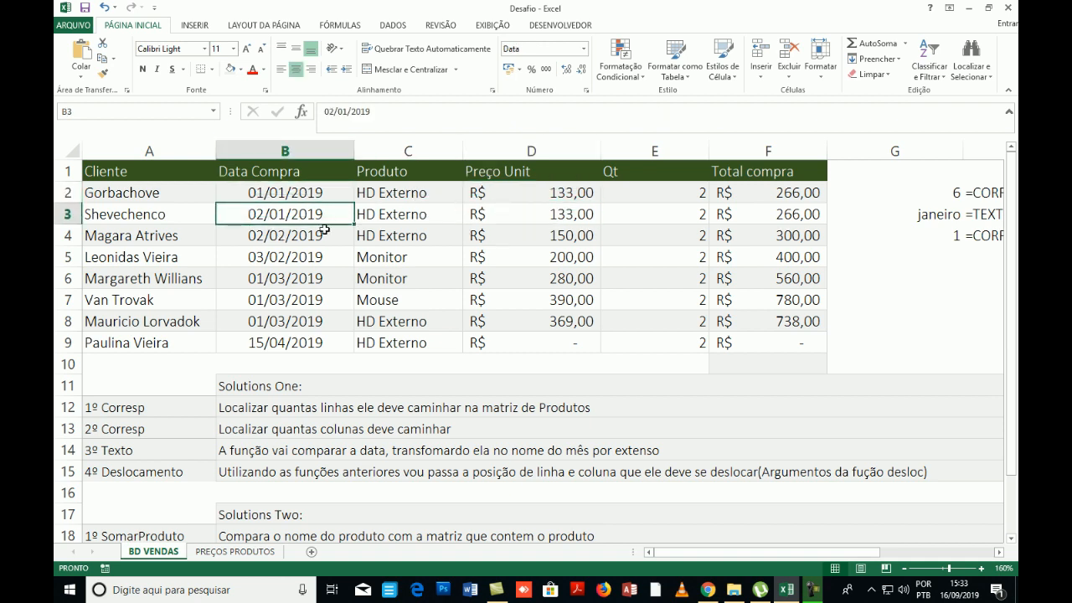
left_click(279, 238)
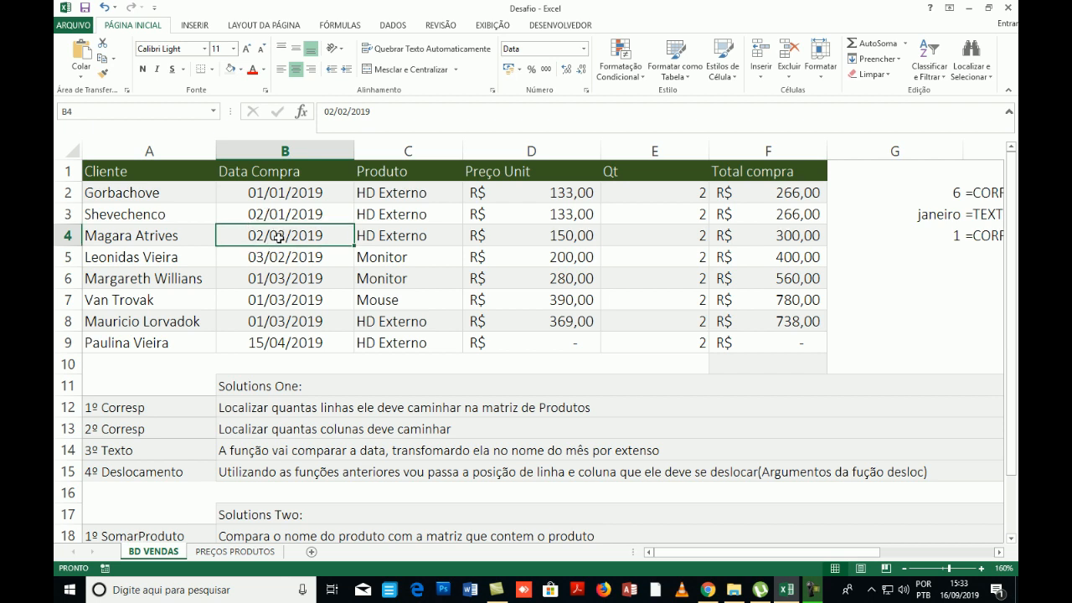
left_click(553, 236)
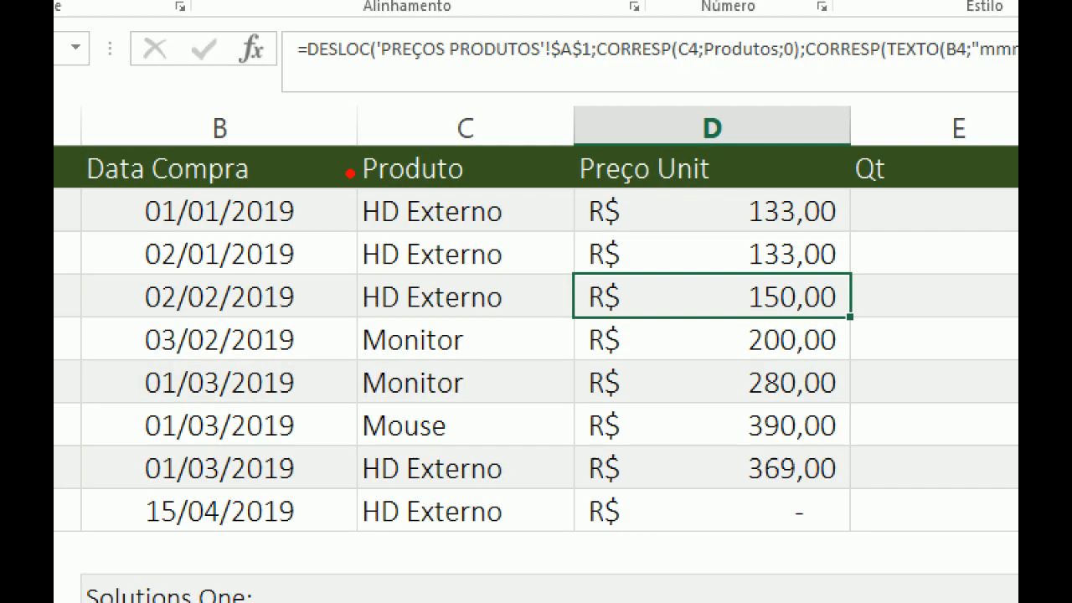
- Compare row 8's March date, product and unit price with the HD Externo sales in rows 2 to 4
mouse_move(104, 195)
left_mouse_down()
mouse_move(325, 292)
mouse_move(831, 289)
mouse_move(972, 183)
left_mouse_up()
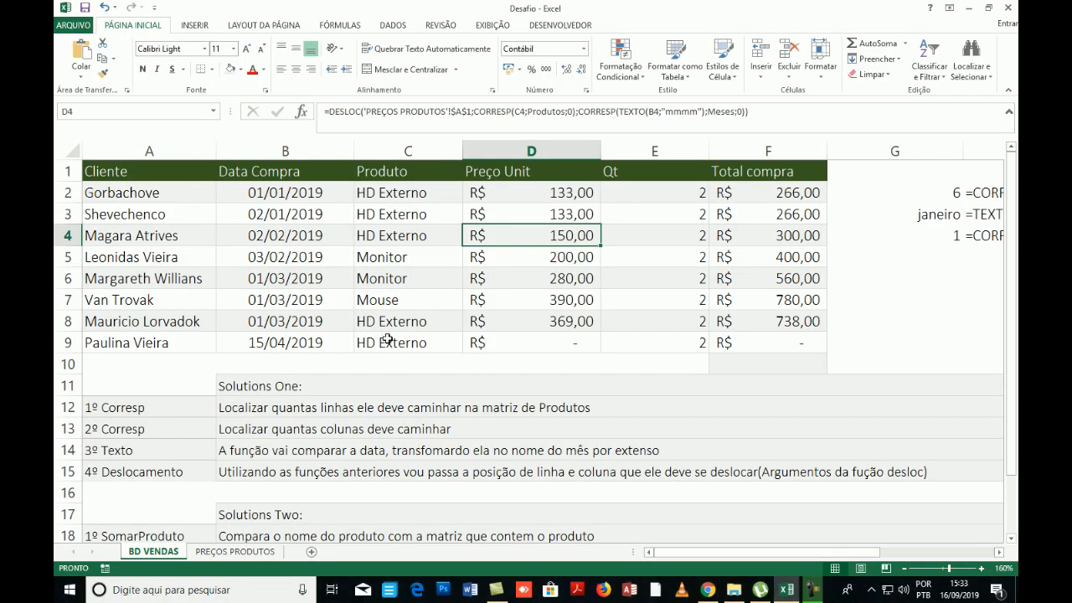
left_click(390, 322)
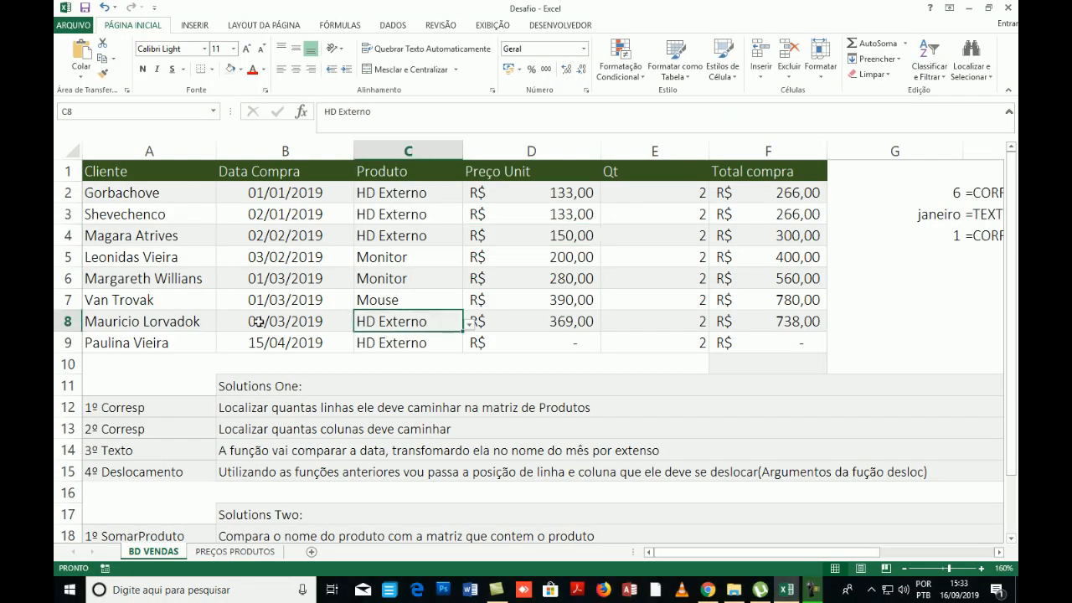
left_click(336, 322)
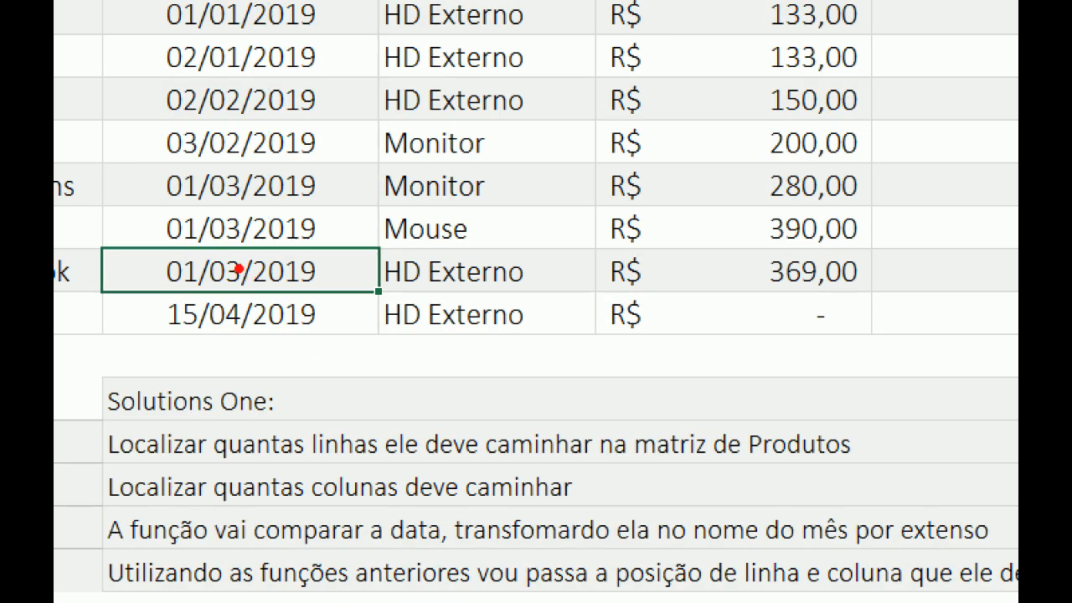
left_click_drag(212, 251, 55, 54)
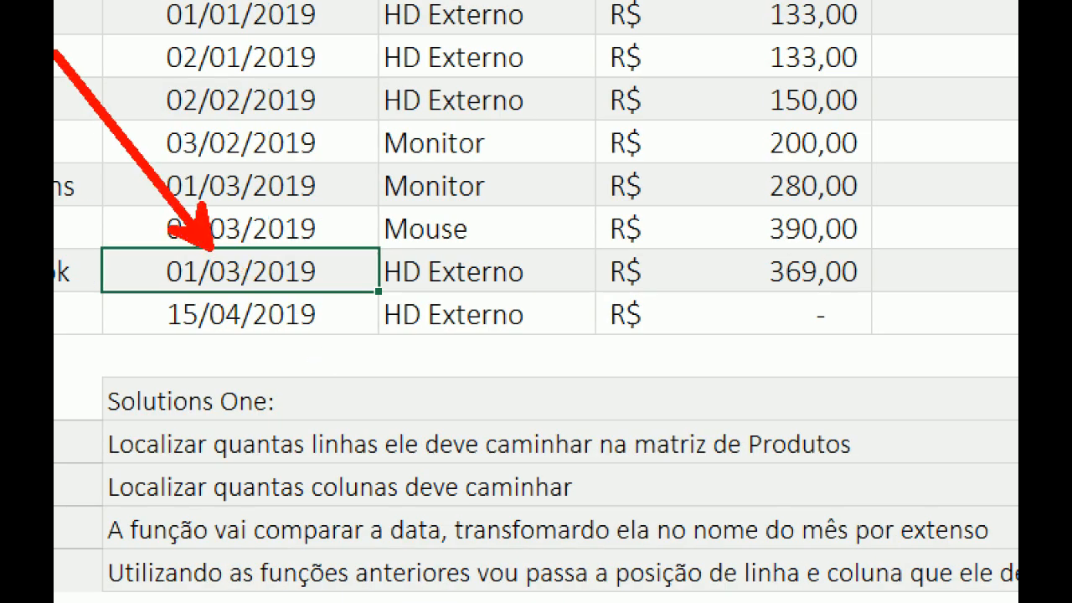
left_click_drag(536, 259, 580, 261)
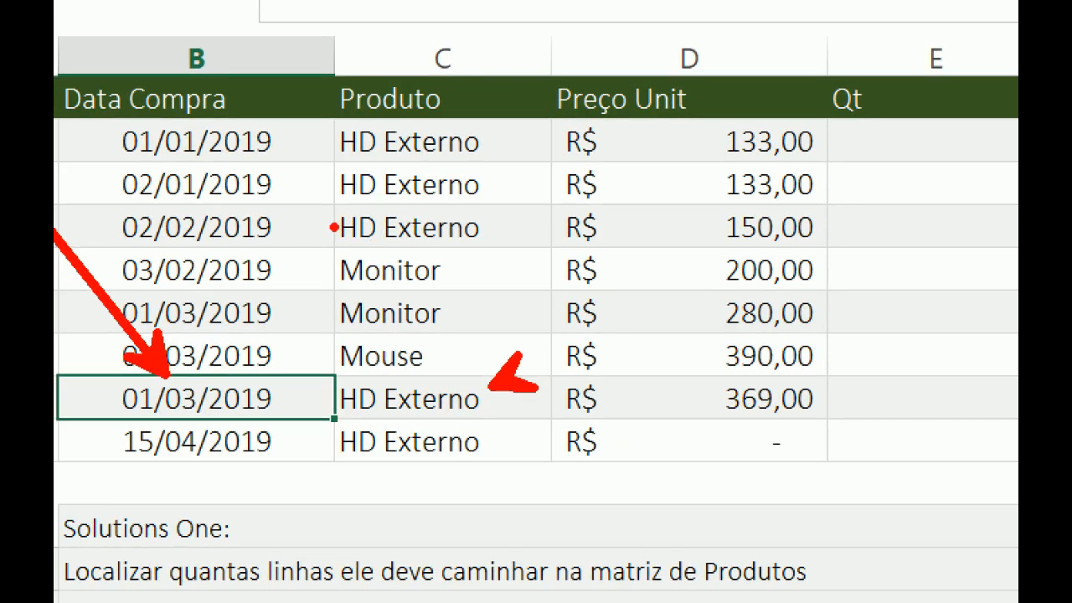
mouse_move(320, 119)
left_mouse_down()
mouse_move(351, 192)
mouse_move(419, 239)
mouse_move(576, 253)
mouse_move(846, 249)
left_mouse_up()
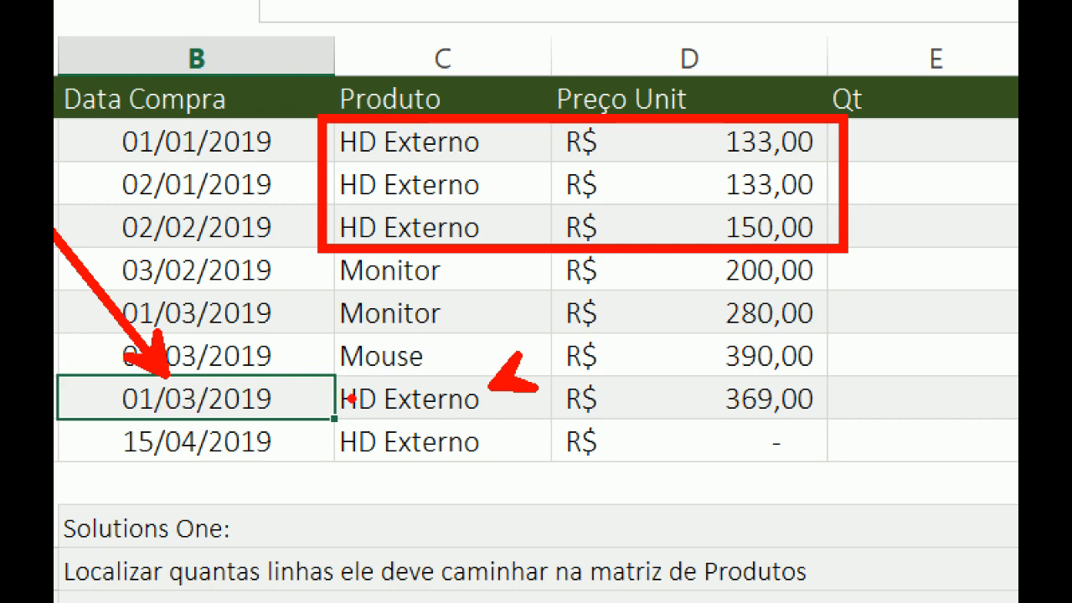
left_click_drag(1009, 277, 825, 393)
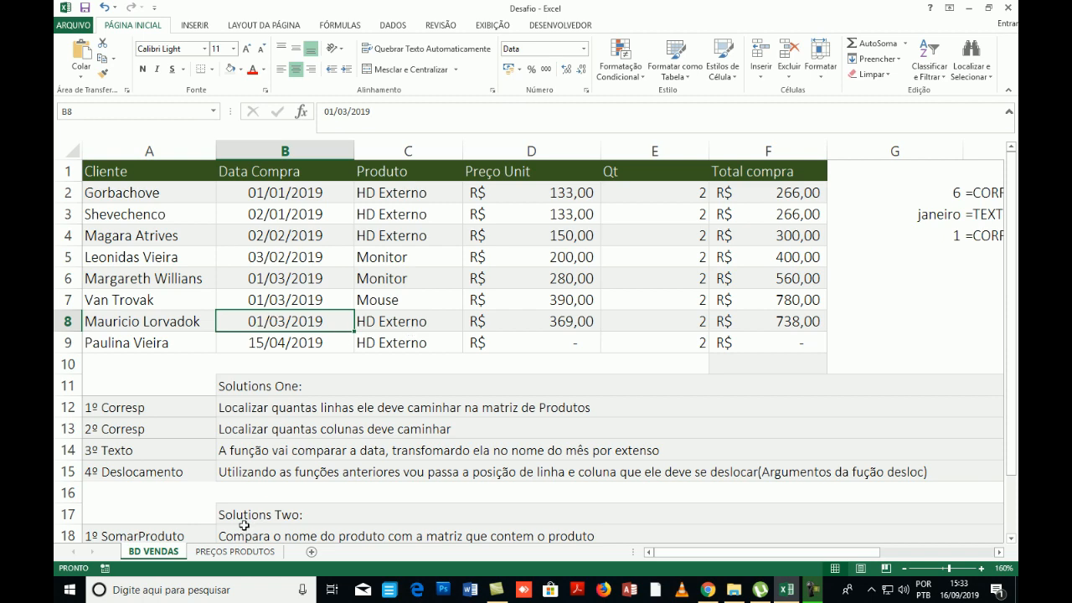
- Check the Março price column on the PREÇOS PRODUTOS sheet and return to BD VENDAS
left_click(236, 551)
left_click(574, 218)
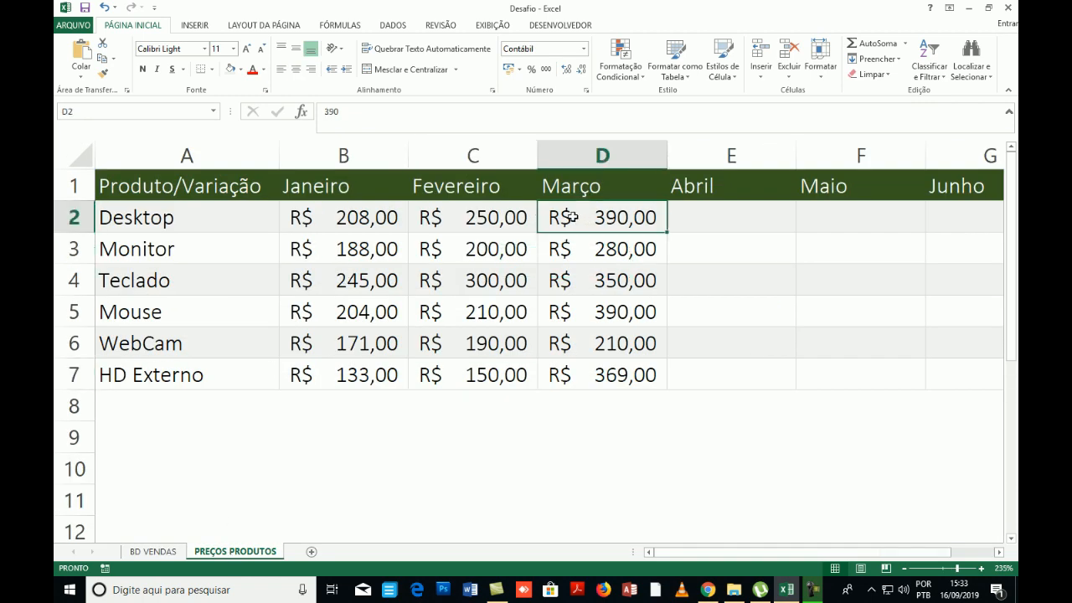
left_click(153, 551)
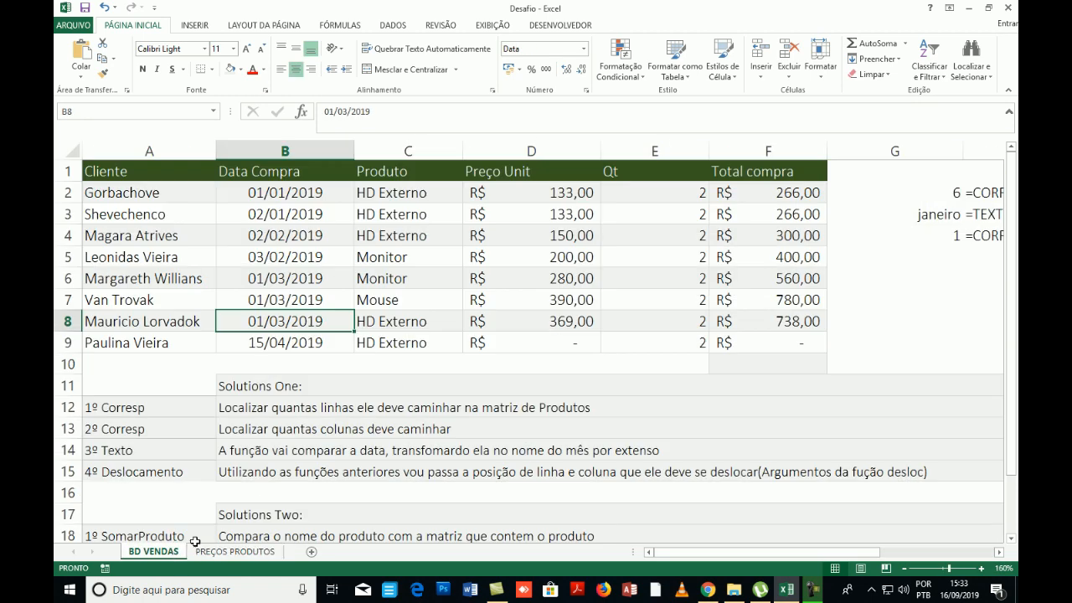
- Review the April date in B9, the sales data in rows 2 to 9 and the unit price formula in D8
scroll(371, 347, "down", 1)
scroll(361, 363, "up", 1)
left_click(309, 344)
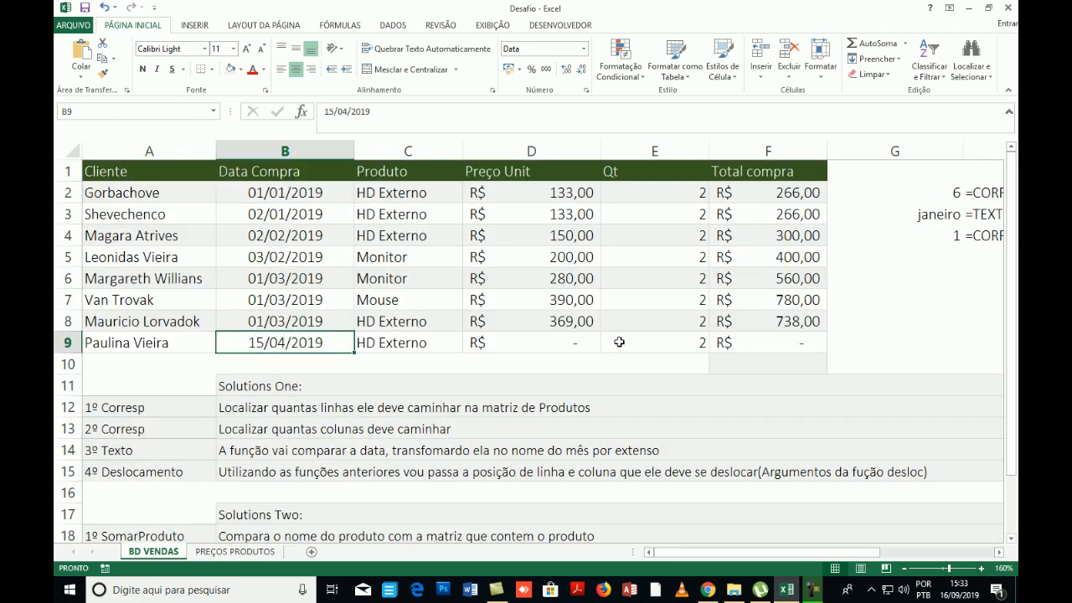
left_click(628, 306)
left_click_drag(310, 191, 718, 342)
left_click(556, 321)
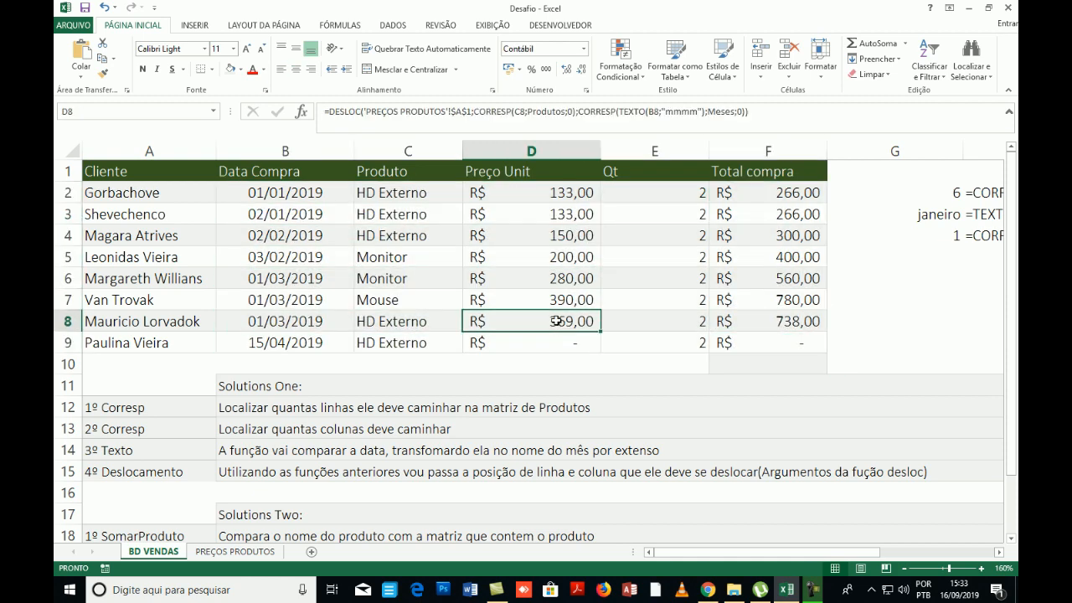
- Review the Solutions Two function list below the sales table and return to the sales records
scroll(144, 364, "down", 2)
left_click_drag(123, 279, 125, 344)
scroll(342, 329, "up", 2)
left_click(184, 384)
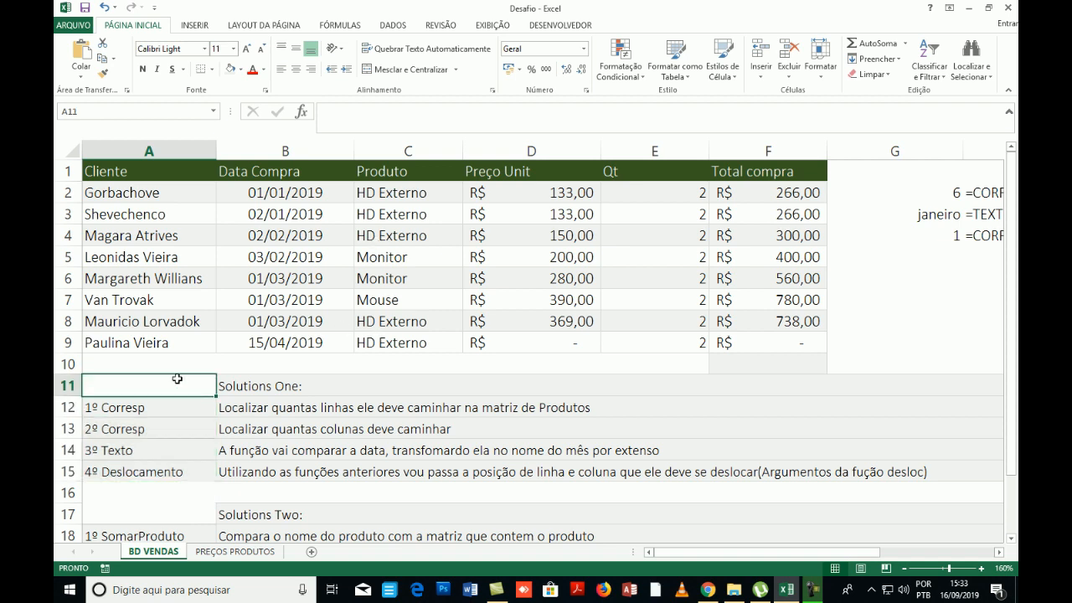
left_click(497, 230)
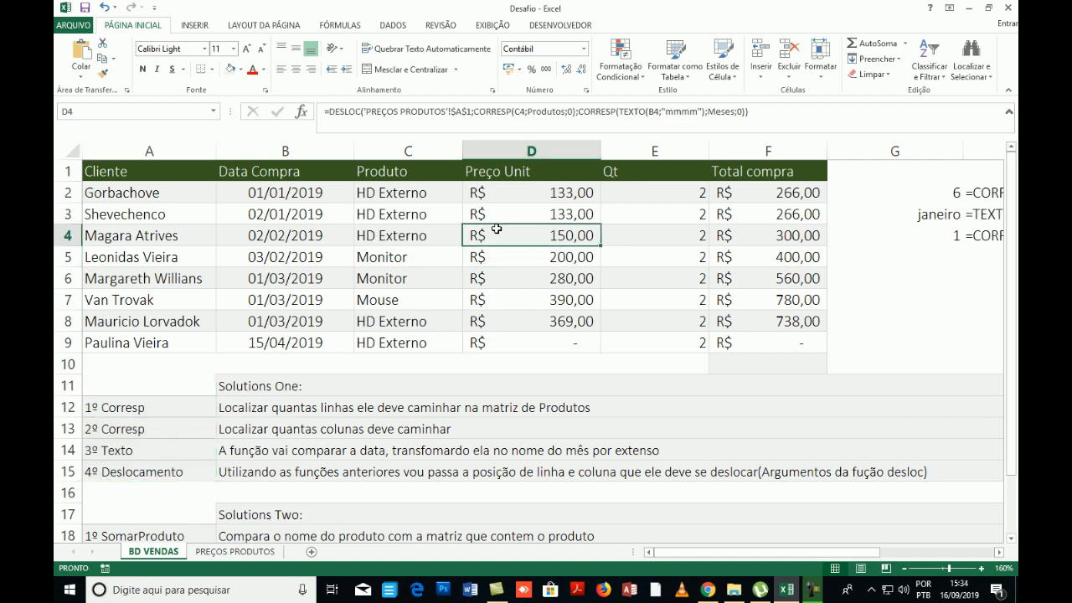
left_click(273, 207)
left_click(206, 195)
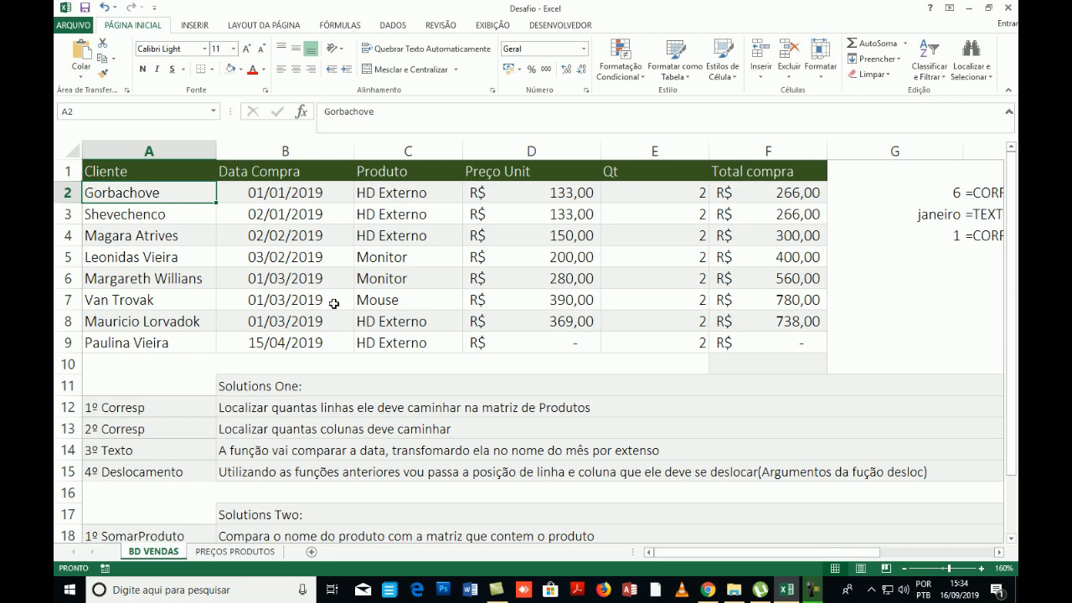
scroll(334, 304, "down", 1)
left_click(318, 337)
scroll(221, 280, "up", 1)
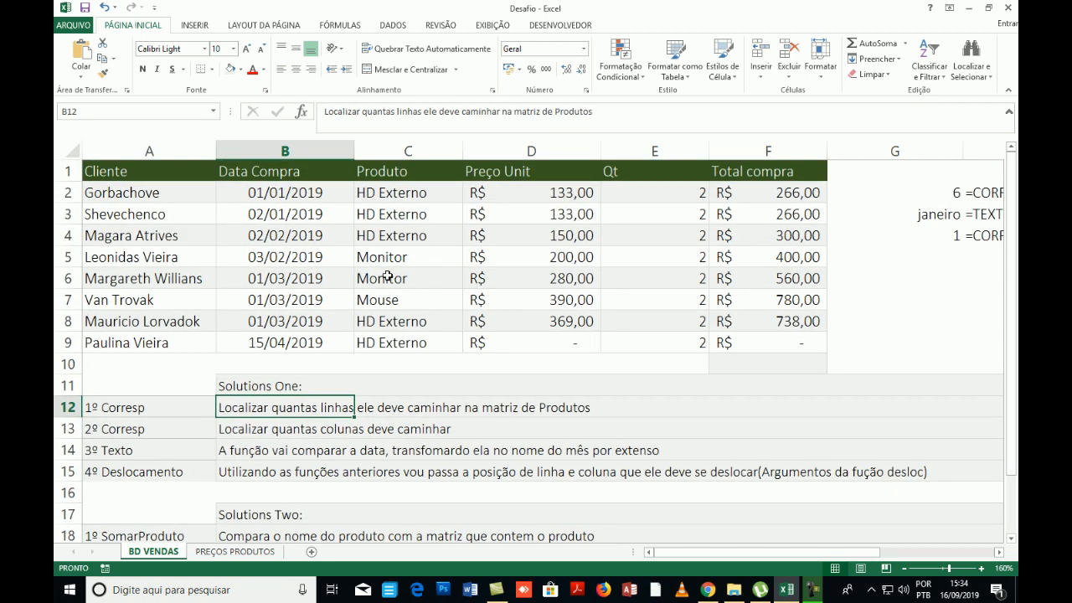
left_click(330, 216)
left_click(428, 249)
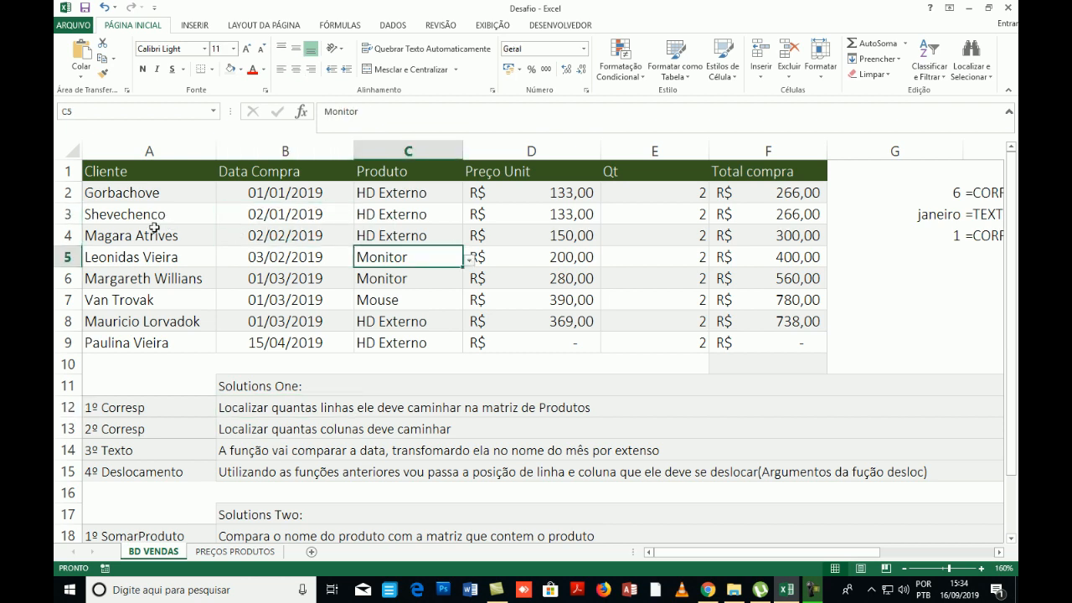
- Examine the Solutions One and Solutions Two function names in column A below the sales table
left_click(159, 200)
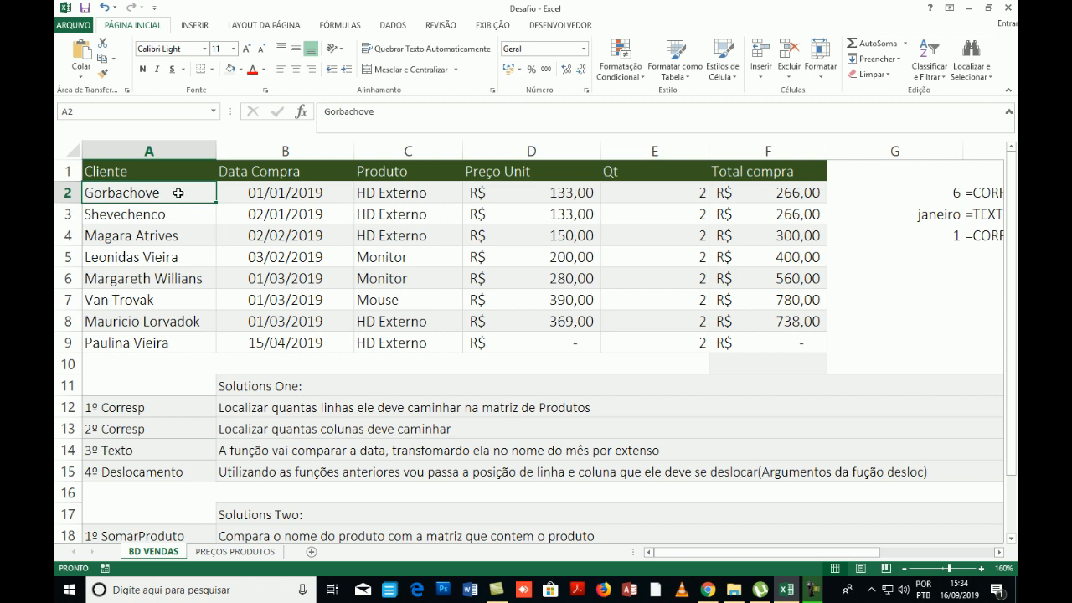
left_click_drag(178, 194, 160, 385)
scroll(193, 364, "down", 3)
scroll(160, 385, "up", 3)
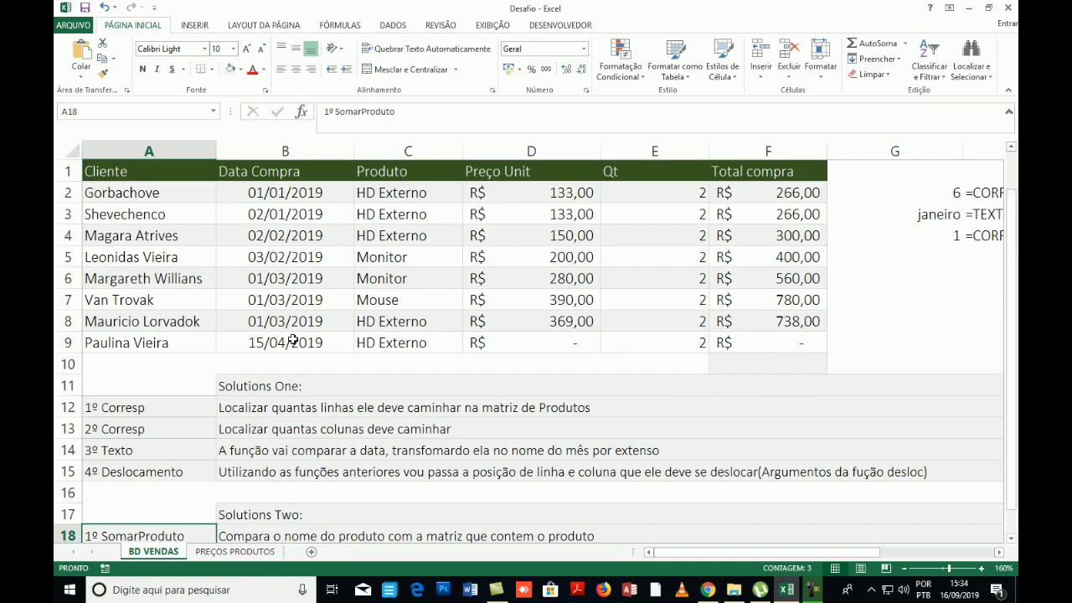
- Compare the DESLOC unit price formulas in D2 to D7 across the sales rows
left_click(469, 237)
left_click(579, 256)
left_click(559, 298)
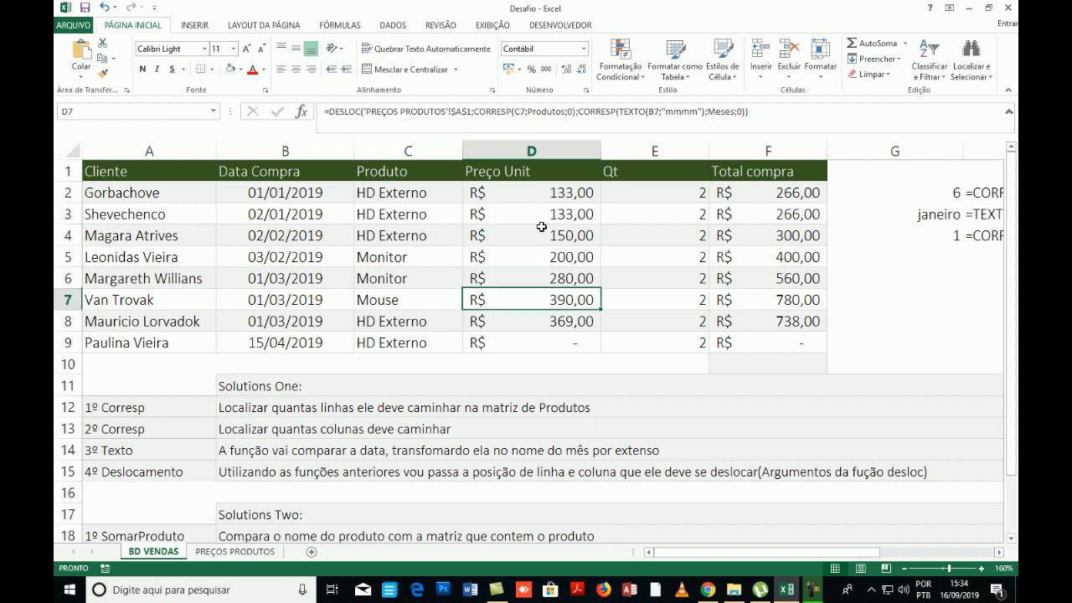
left_click(541, 218)
left_click(528, 280)
left_click(530, 258)
left_click(532, 216)
left_click(544, 190)
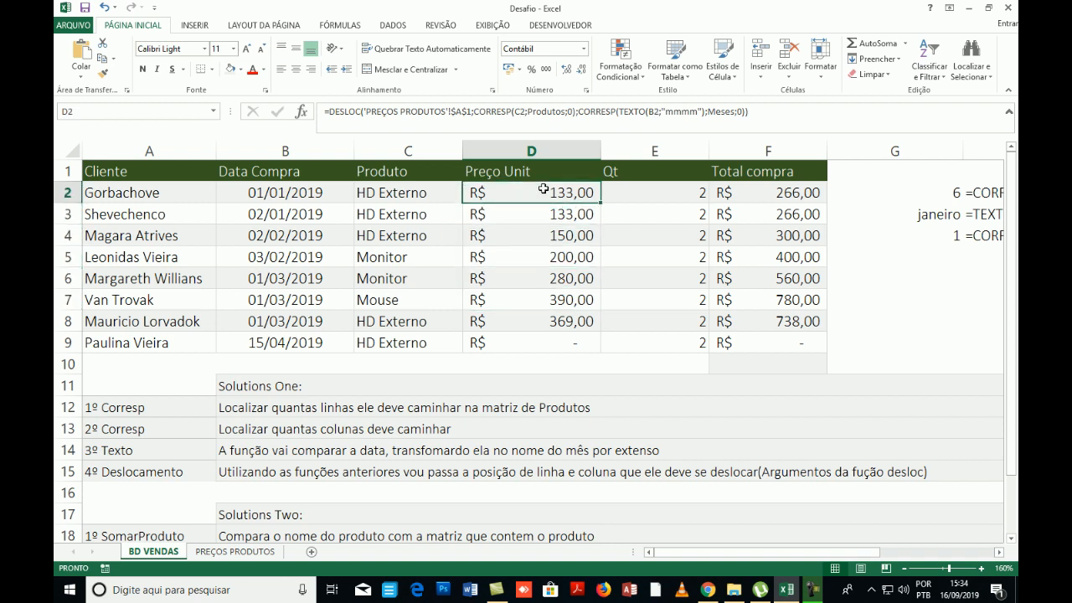
left_click(536, 237)
left_click(526, 257)
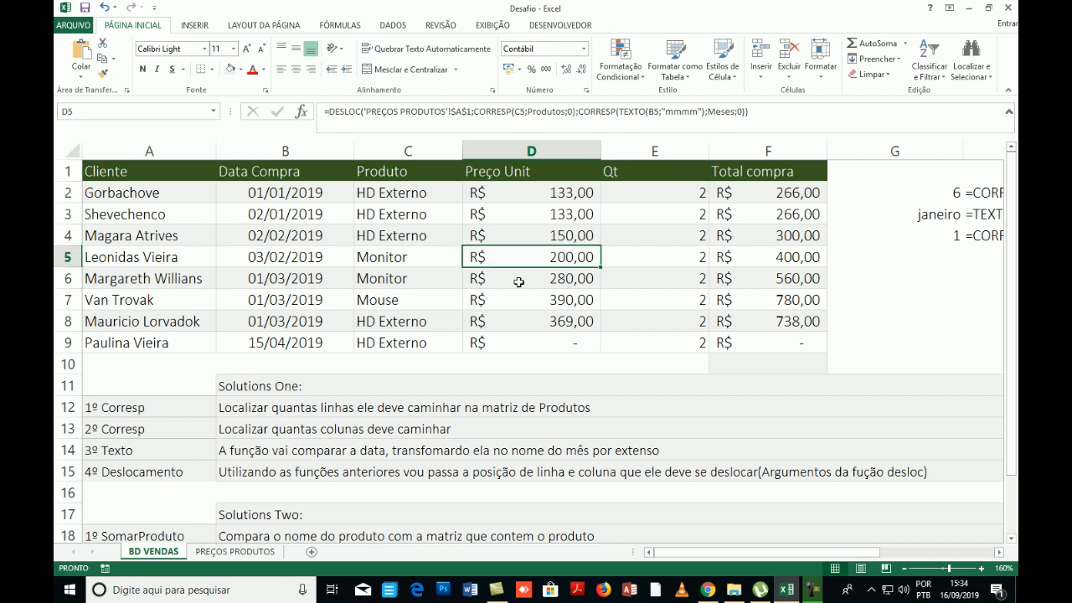
left_click(519, 280)
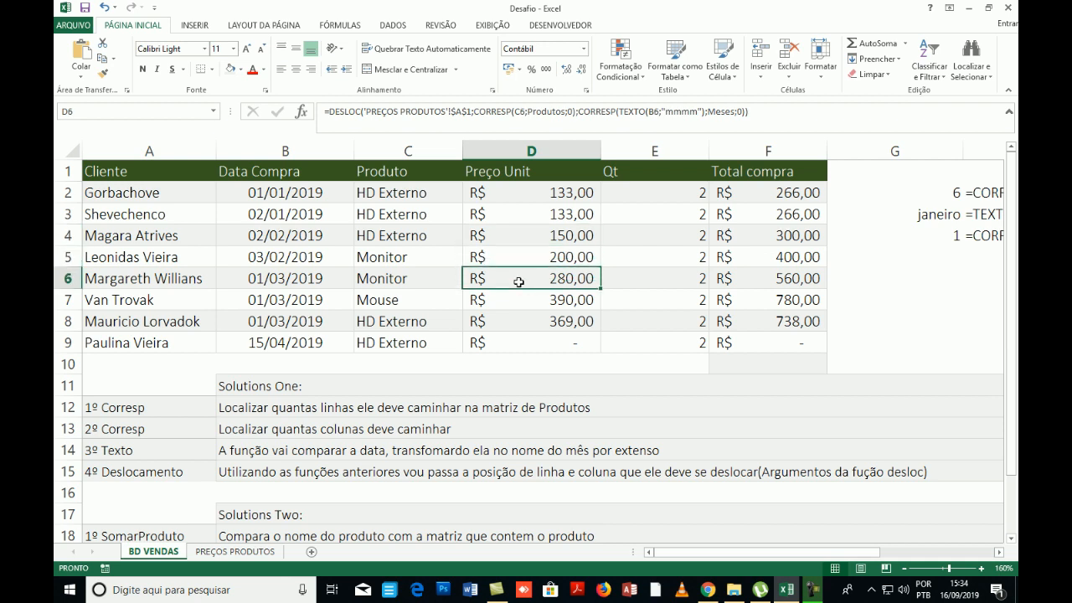
key("Up")
key("Up")
key("Up")
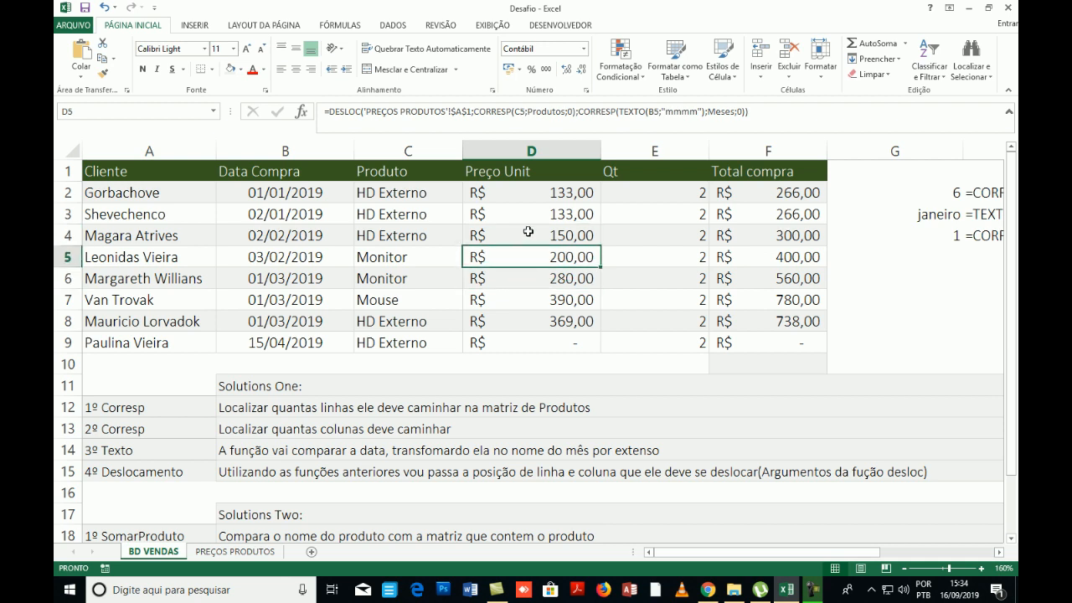
key("Down")
left_click(528, 307)
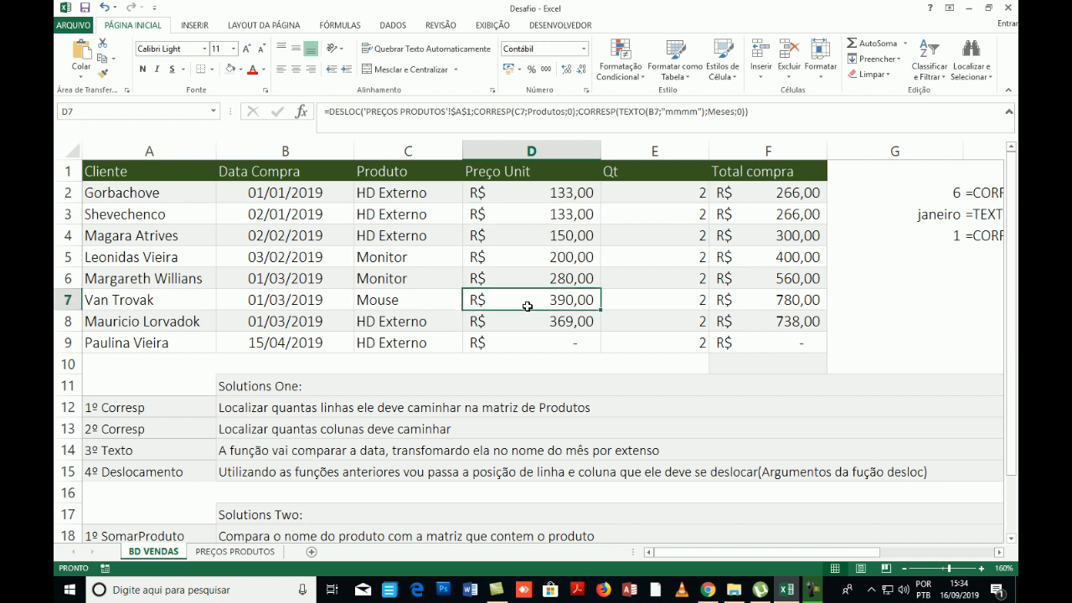
left_click(498, 234)
left_click(403, 197)
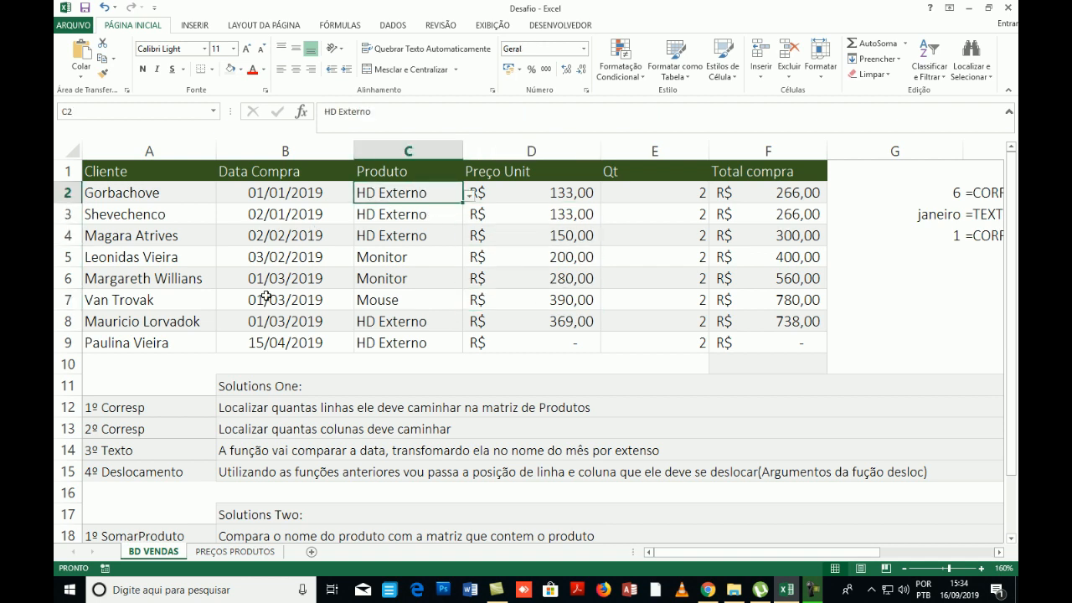